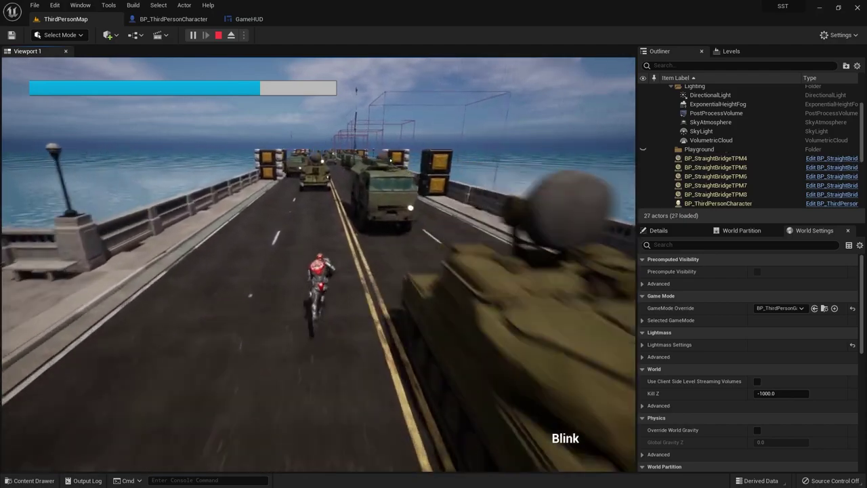
# Stop the ThirdPersonMap play test with Esc to return to the level editor.
pyautogui.press('Escape')
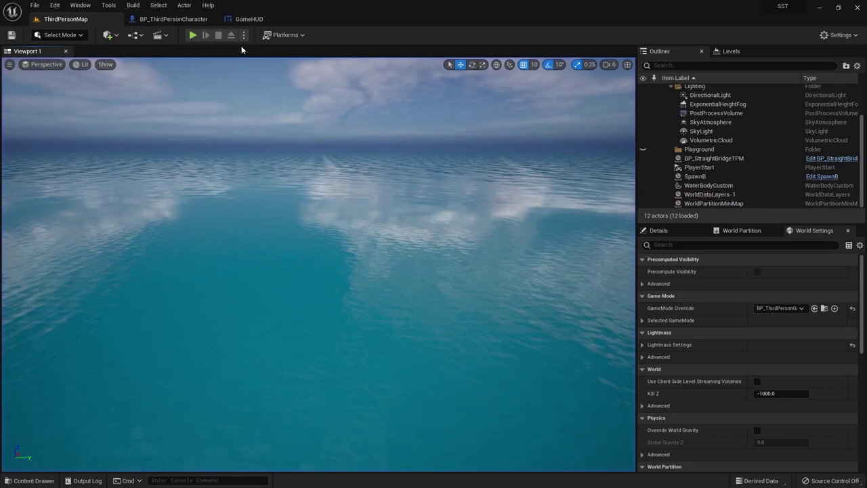
# Switch to BP_ThirdPersonCharacter's Event Graph, zoom in on Begin Play, and shift its SET and Get Actor Location nodes right.
pyautogui.click(172, 21)
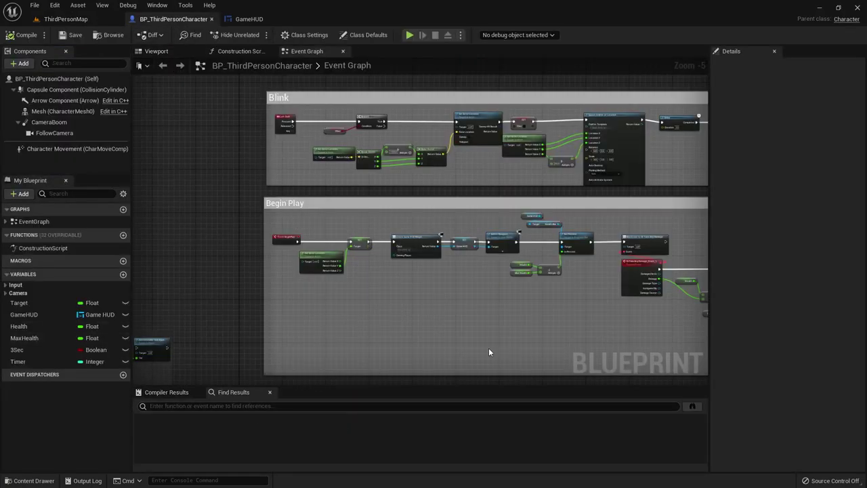
pyautogui.moveTo(500, 305); pyautogui.dragTo(406, 179, button='right')
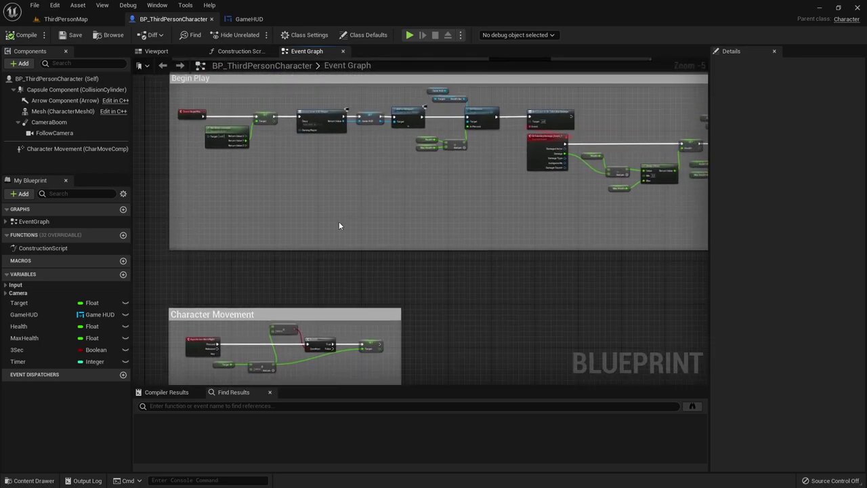
pyautogui.moveTo(271, 275); pyautogui.dragTo(285, 19, button='right')
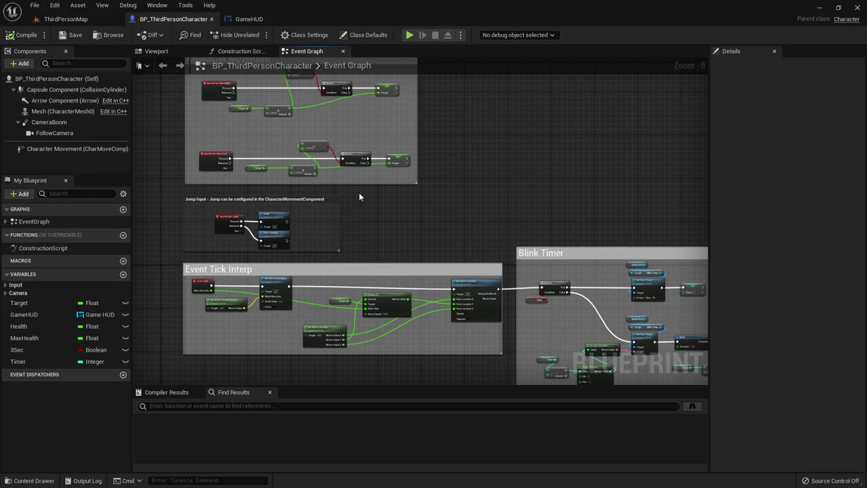
pyautogui.moveTo(359, 193); pyautogui.dragTo(413, 446, button='right')
pyautogui.moveTo(369, 214); pyautogui.dragTo(368, 260, button='right')
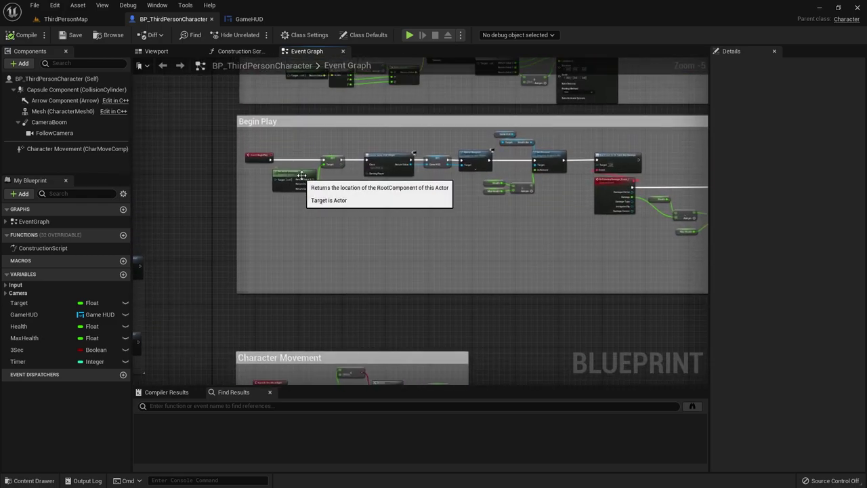
pyautogui.scroll(4, 287, 163)
pyautogui.moveTo(295, 157)
pyautogui.mouseDown()
pyautogui.moveTo(353, 193)
pyautogui.moveTo(345, 189)
pyautogui.moveTo(446, 220)
pyautogui.mouseUp()
# Create a new Vector variable named StartLocation in the character blueprint.
pyautogui.click(344, 189)
pyautogui.click(220, 216)
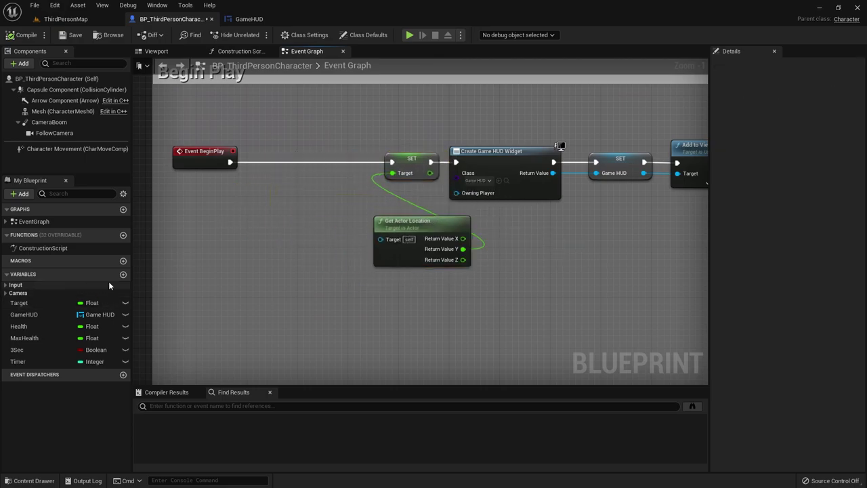
pyautogui.click(123, 275)
pyautogui.write('StartLocation')
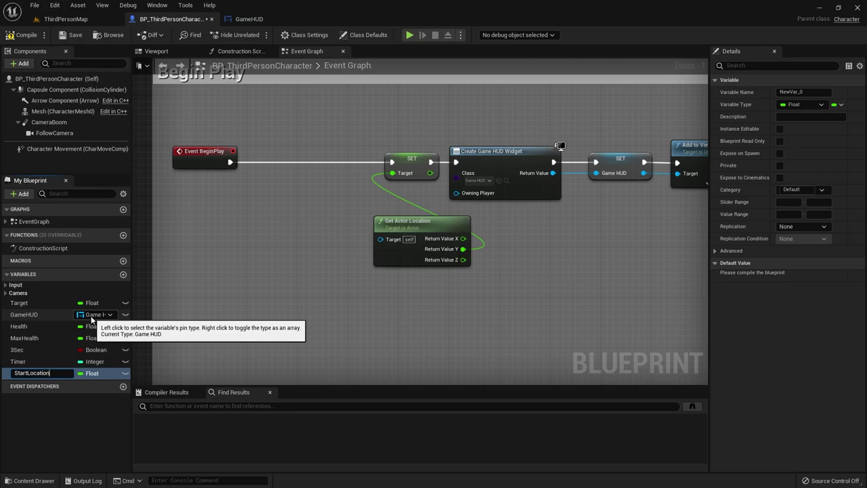
pyautogui.press('Return')
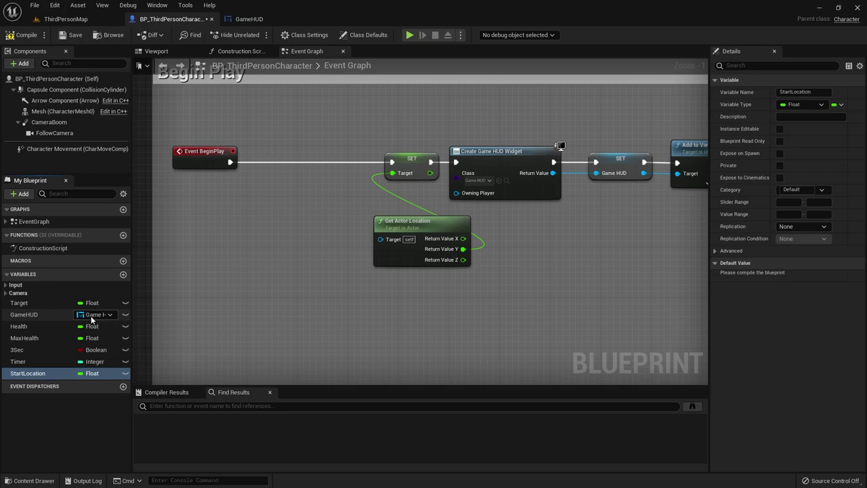
pyautogui.click(94, 373)
pyautogui.click(99, 254)
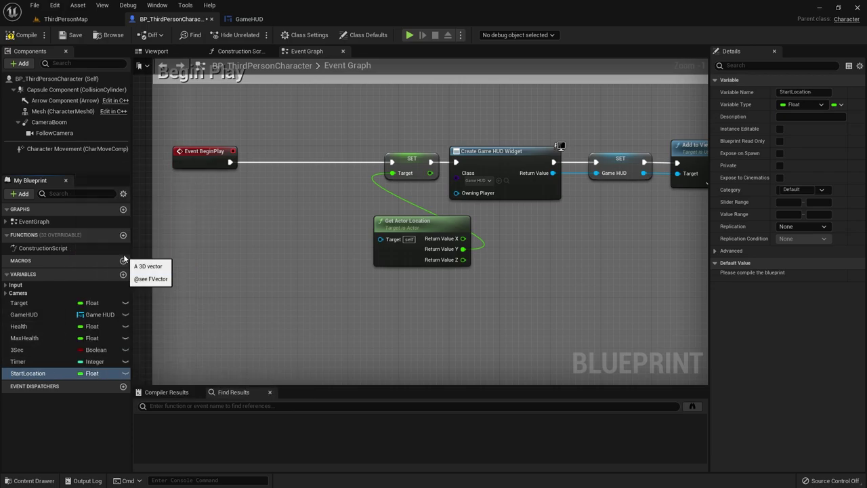
# Place a SET StartLocation node right after Event BeginPlay, chained into the following SET.
pyautogui.moveTo(28, 374)
pyautogui.mouseDown()
pyautogui.moveTo(284, 179)
pyautogui.moveTo(289, 153)
pyautogui.mouseUp()
pyautogui.click(308, 199)
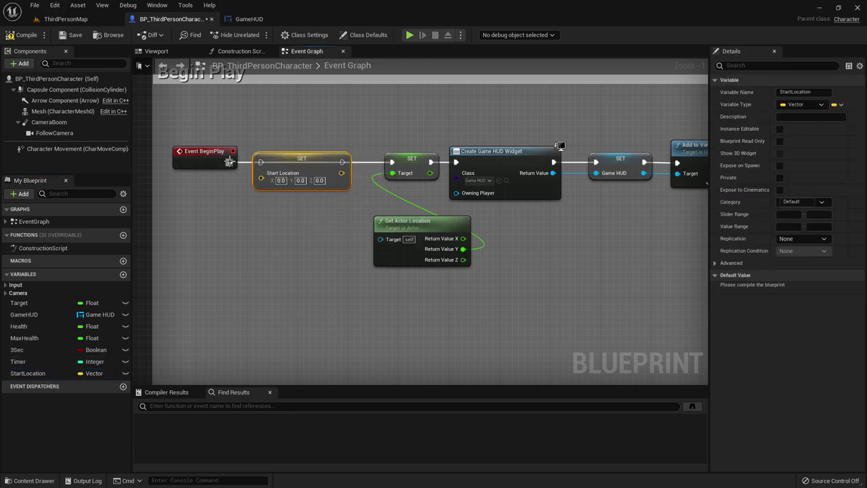
pyautogui.moveTo(230, 162); pyautogui.dragTo(260, 162)
pyautogui.moveTo(341, 162); pyautogui.dragTo(391, 161)
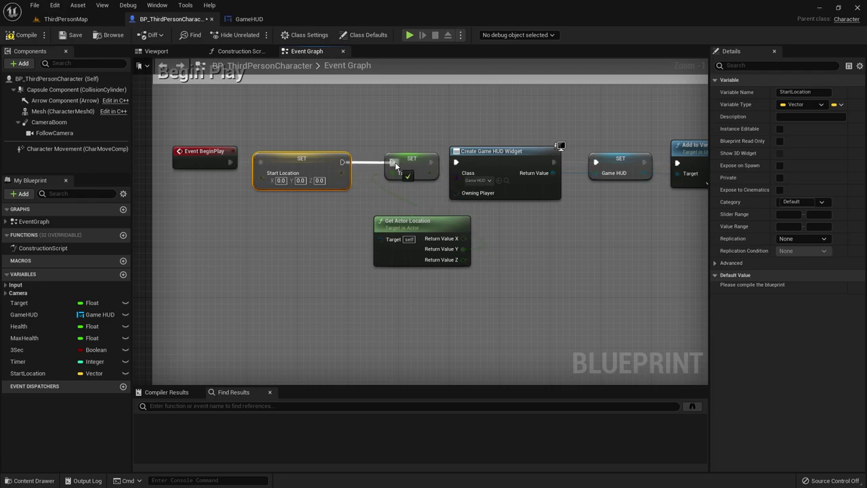
pyautogui.moveTo(306, 168); pyautogui.dragTo(318, 168)
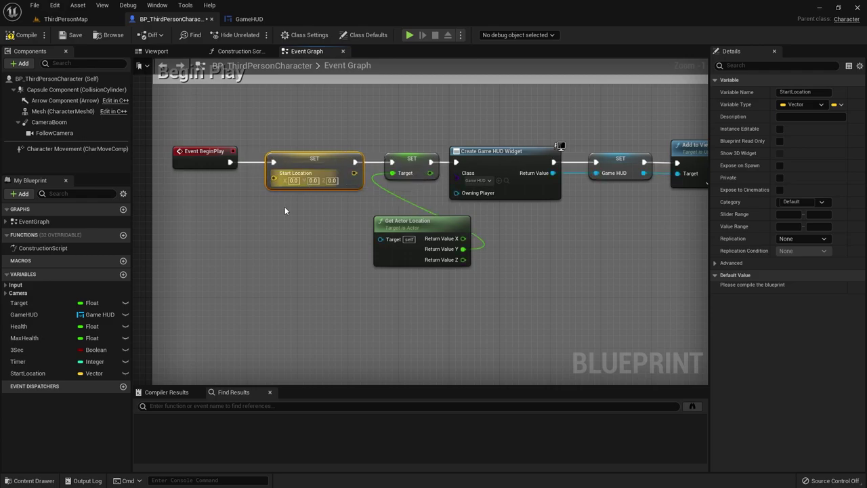
# Add a Get Actor Location node and wire its Return Value into SET Start Location.
pyautogui.rightClick(224, 254)
pyautogui.write('get l')
pyautogui.press('BackSpace')
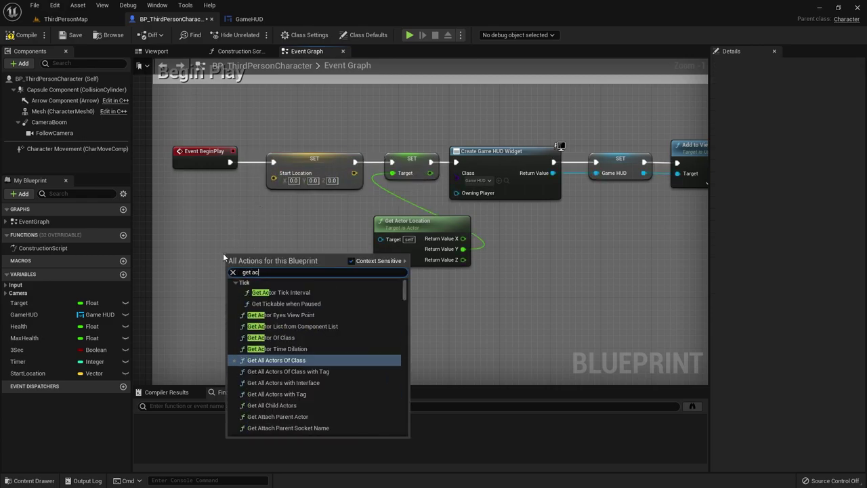
pyautogui.write('actor lo')
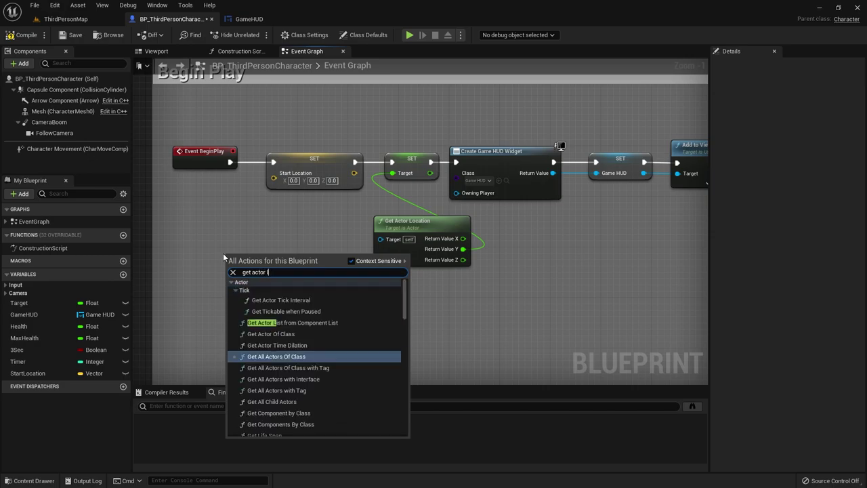
pyautogui.write('cat')
pyautogui.press('Return')
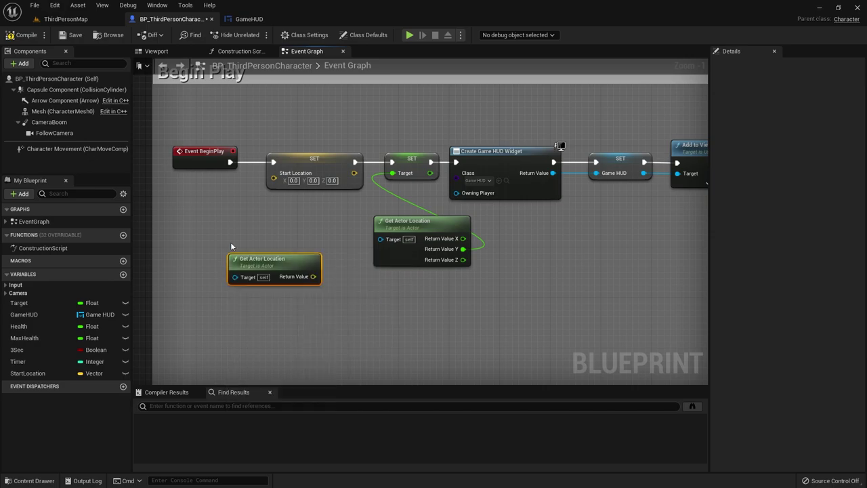
pyautogui.moveTo(253, 258); pyautogui.dragTo(224, 222)
pyautogui.moveTo(275, 238); pyautogui.dragTo(273, 173)
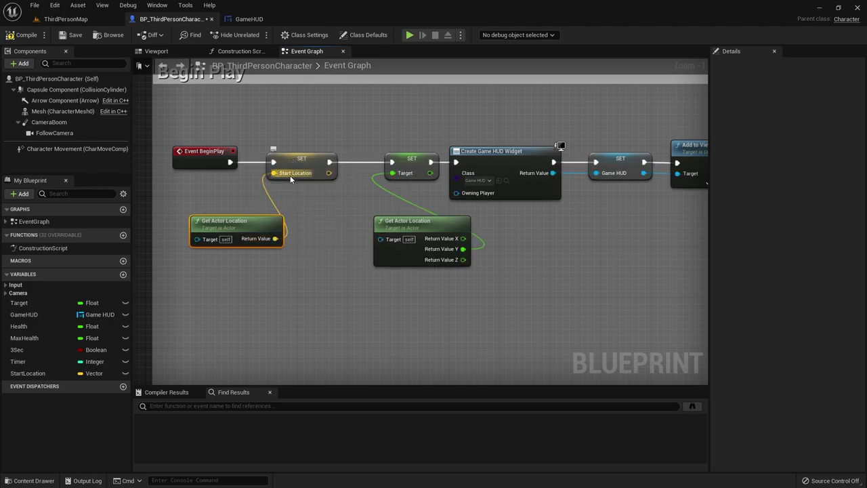
pyautogui.moveTo(252, 220); pyautogui.dragTo(273, 188)
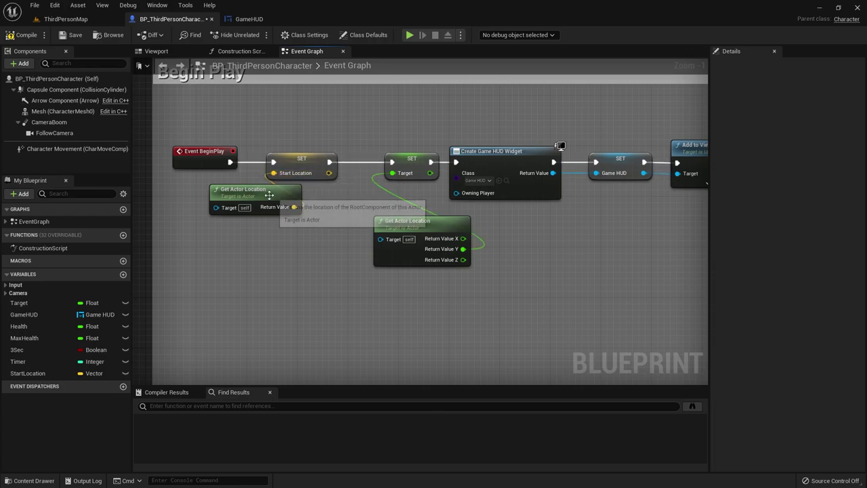
pyautogui.moveTo(267, 199); pyautogui.dragTo(248, 212)
pyautogui.click(269, 279)
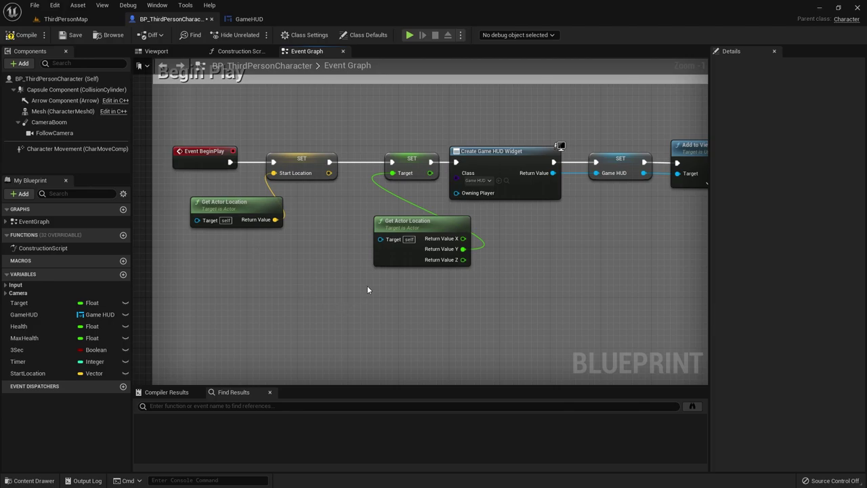
# Scroll and pan the Event Graph to bring the Blink Timer section into view.
pyautogui.click(275, 161)
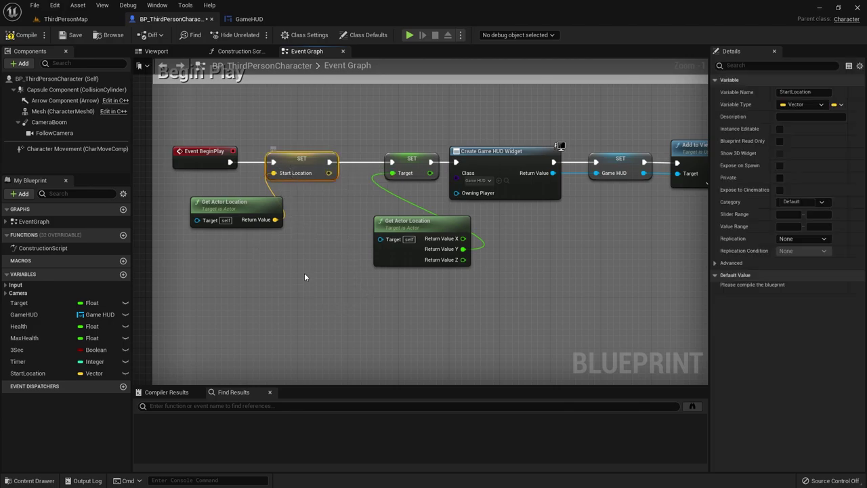
pyautogui.scroll(-7, 436, 128)
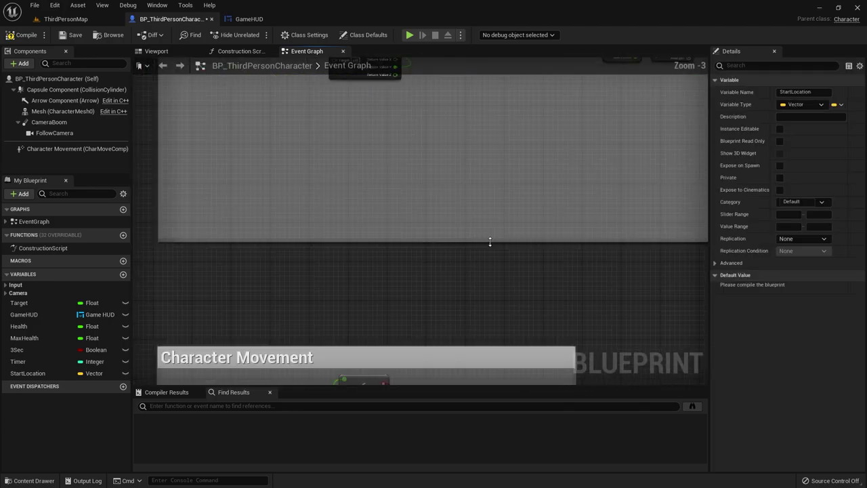
pyautogui.scroll(6, 426, 257)
pyautogui.scroll(-4, 271, 281)
pyautogui.scroll(-1, 241, 187)
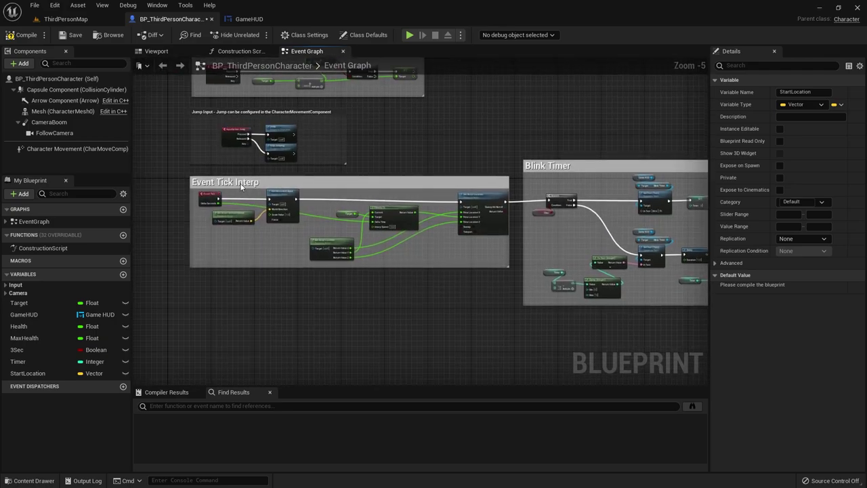
pyautogui.moveTo(285, 237); pyautogui.dragTo(275, 129, button='right')
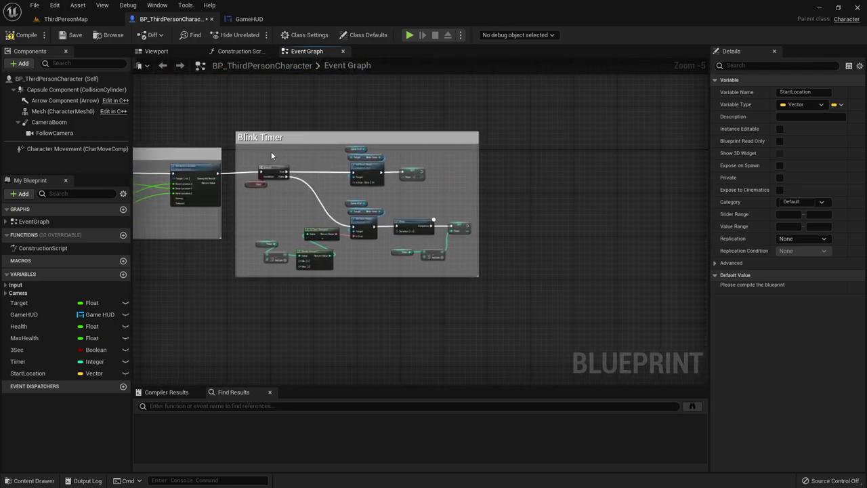
pyautogui.moveTo(291, 141); pyautogui.dragTo(482, 144)
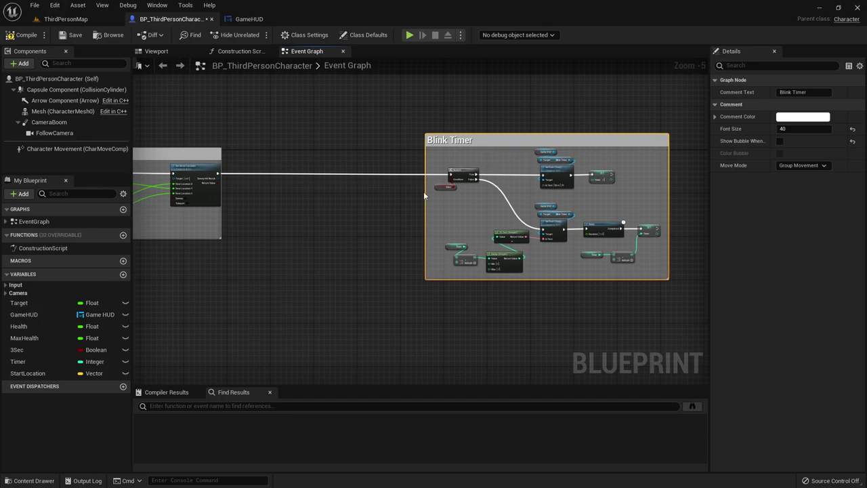
pyautogui.scroll(5, 424, 194)
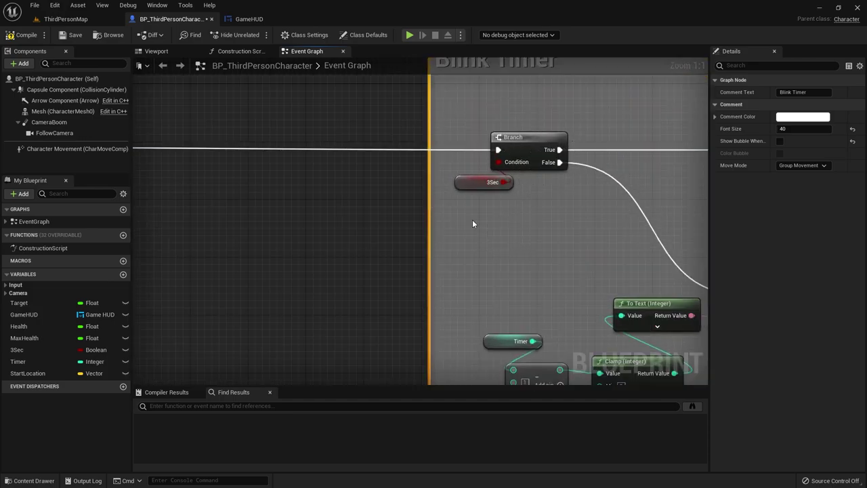
pyautogui.scroll(-1, 288, 212)
pyautogui.moveTo(288, 212); pyautogui.dragTo(457, 197, button='right')
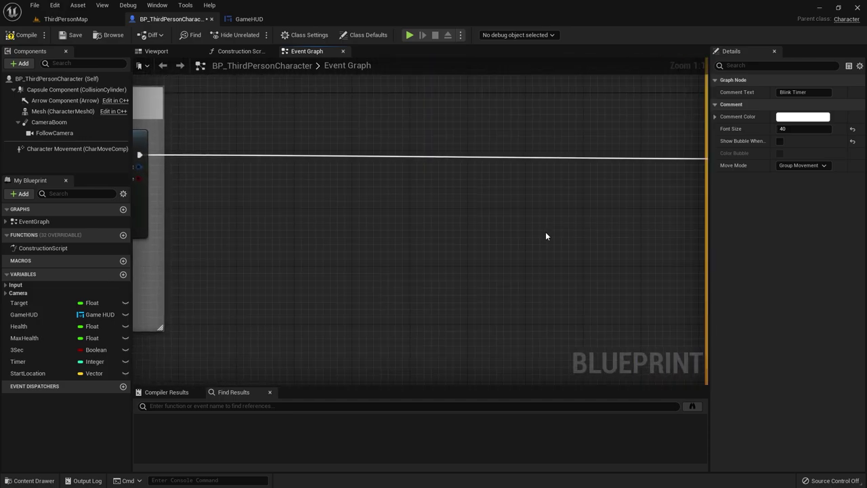
# Connect from the Timer SET node, then pan to free space right of Set Actor Location.
pyautogui.press('Home')
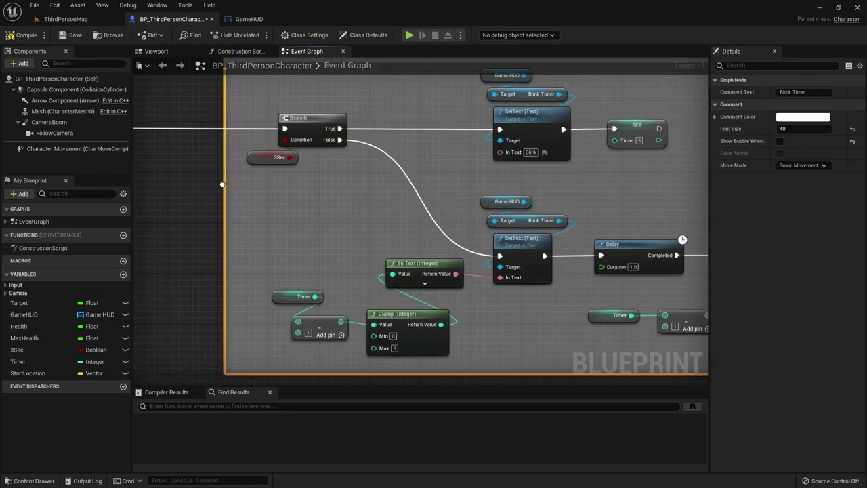
pyautogui.moveTo(502, 143); pyautogui.dragTo(640, 154)
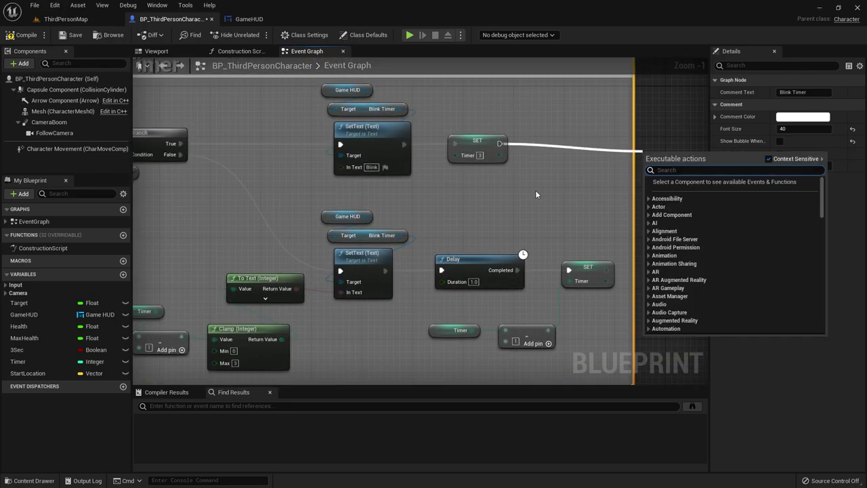
pyautogui.moveTo(152, 147); pyautogui.dragTo(326, 160, button='right')
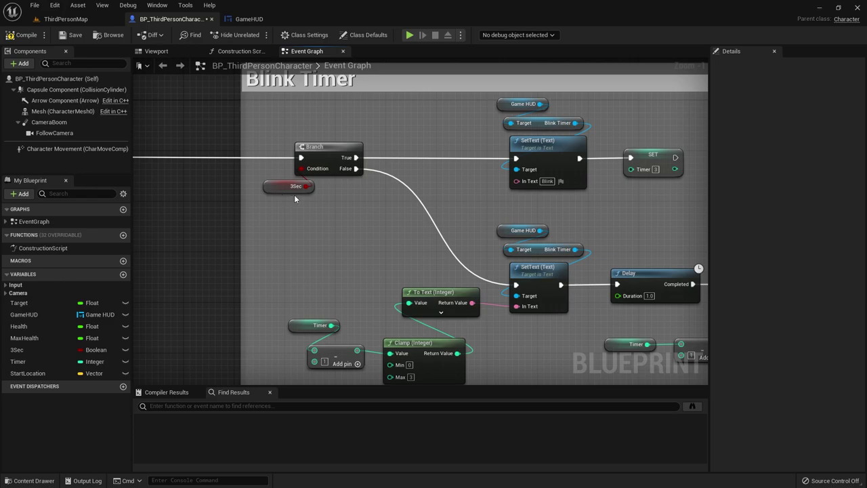
pyautogui.moveTo(289, 199); pyautogui.dragTo(648, 242, button='right')
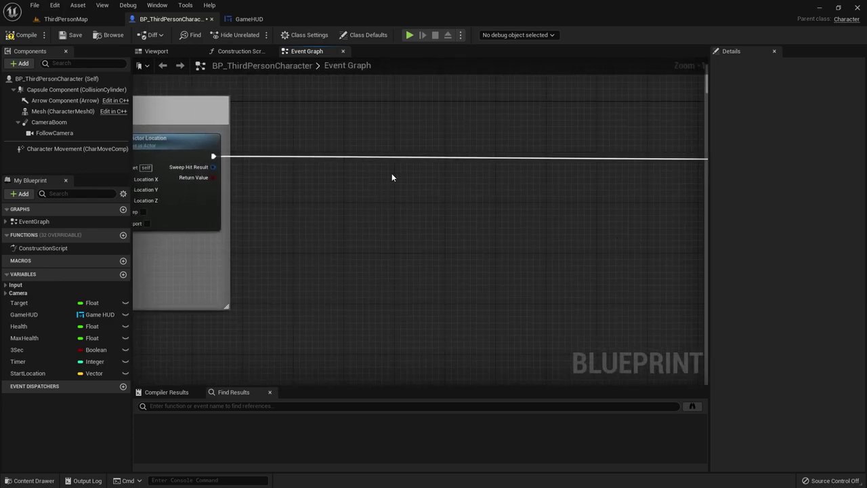
pyautogui.moveTo(394, 154); pyautogui.dragTo(385, 157, button='right')
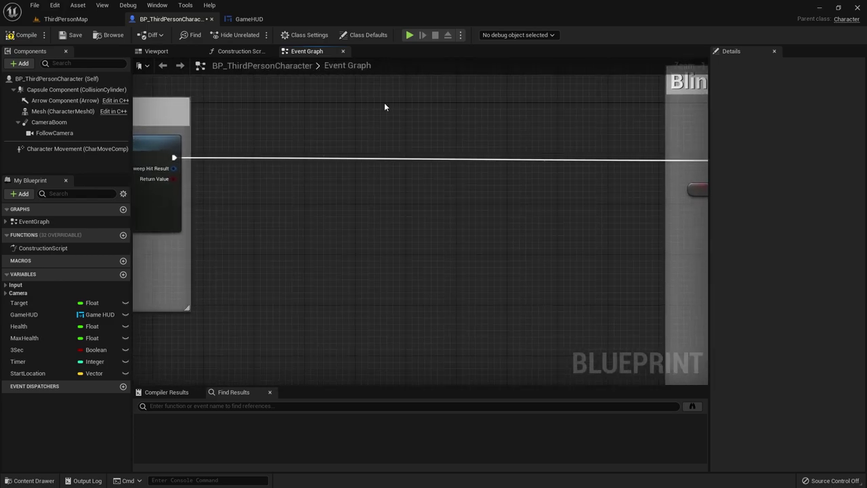
# Create a Float variable named Distance and place a SET Distance node after Set Actor Location.
pyautogui.click(123, 274)
pyautogui.write('Distance')
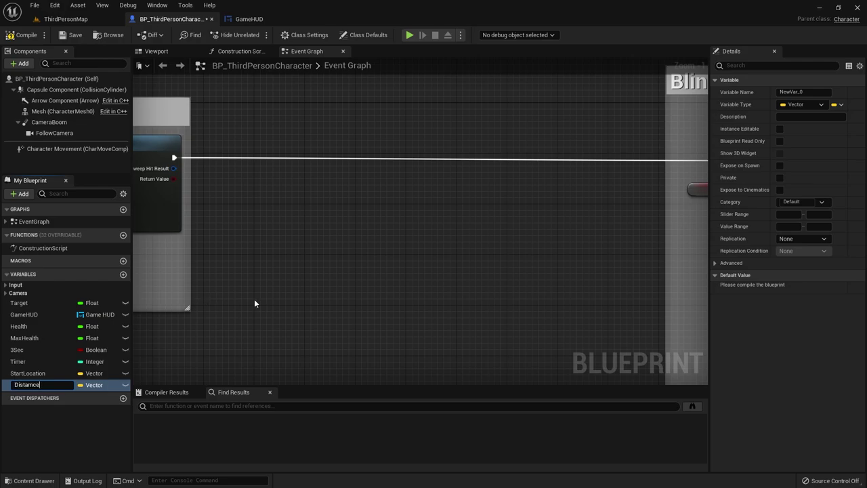
pyautogui.press('Return')
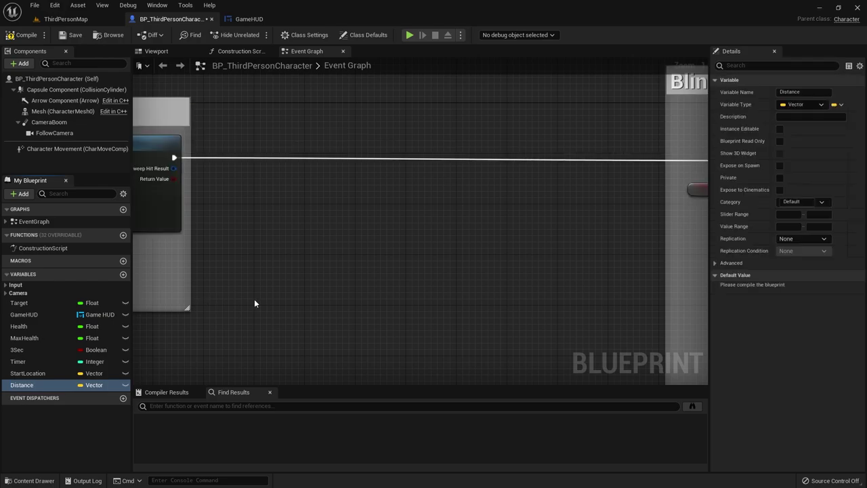
pyautogui.click(107, 388)
pyautogui.click(102, 230)
pyautogui.moveTo(21, 385); pyautogui.dragTo(409, 183)
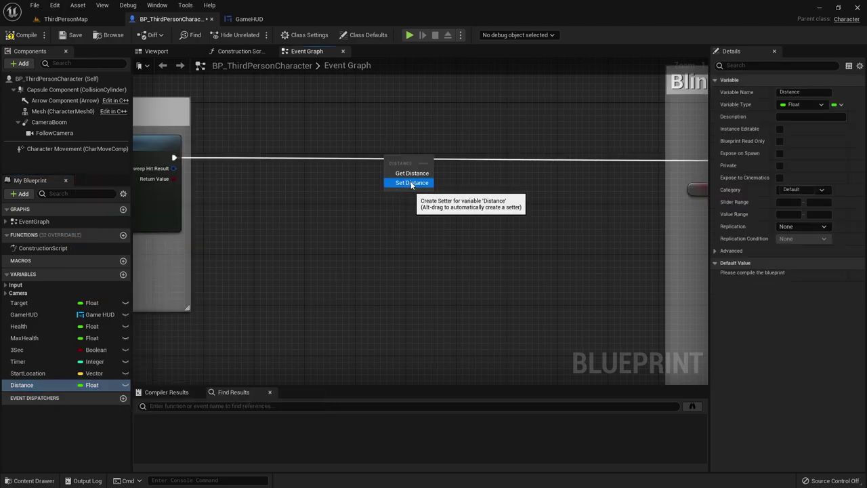
pyautogui.click(410, 183)
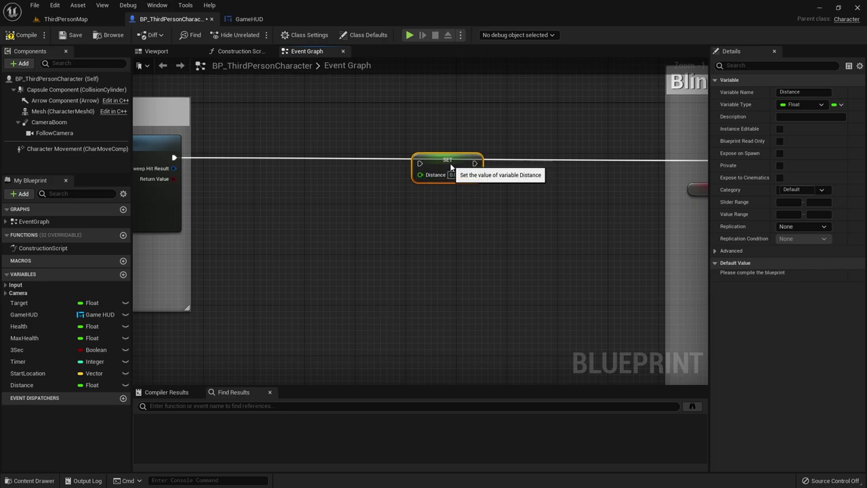
pyautogui.moveTo(440, 170); pyautogui.dragTo(460, 170)
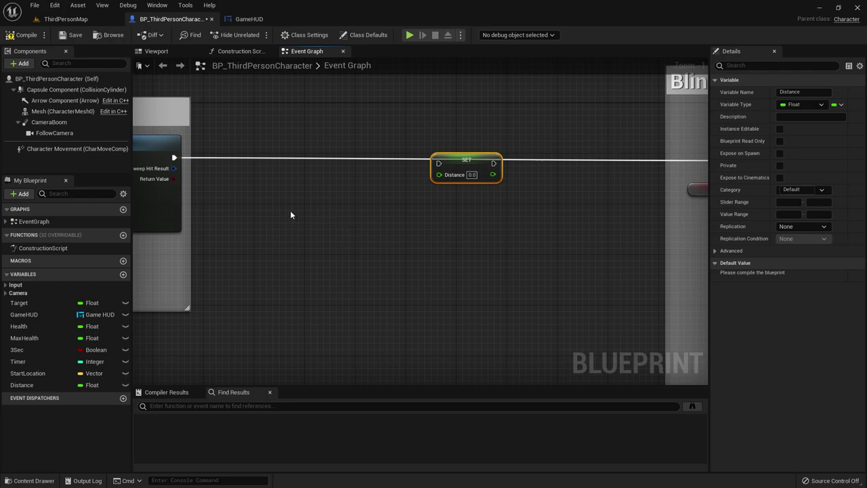
# Add a Get Actor Location node next to SET Distance.
pyautogui.rightClick(256, 215)
pyautogui.write('g')
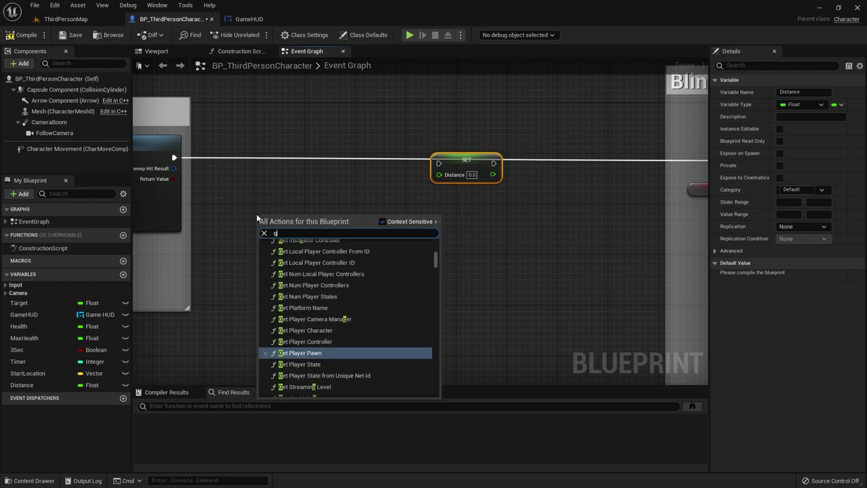
pyautogui.write('et ac')
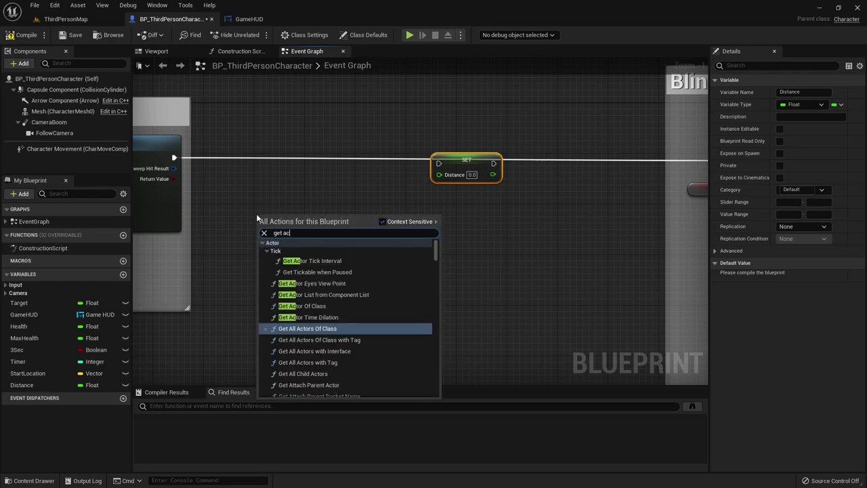
pyautogui.write('to')
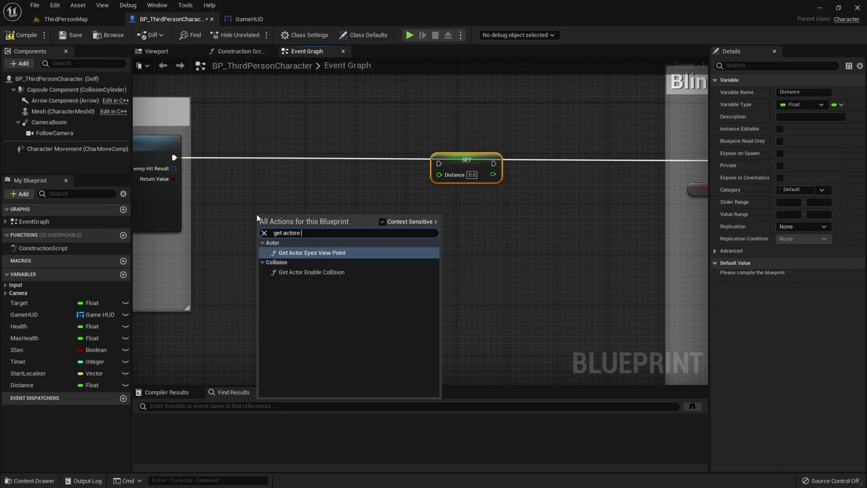
pyautogui.write('r loca')
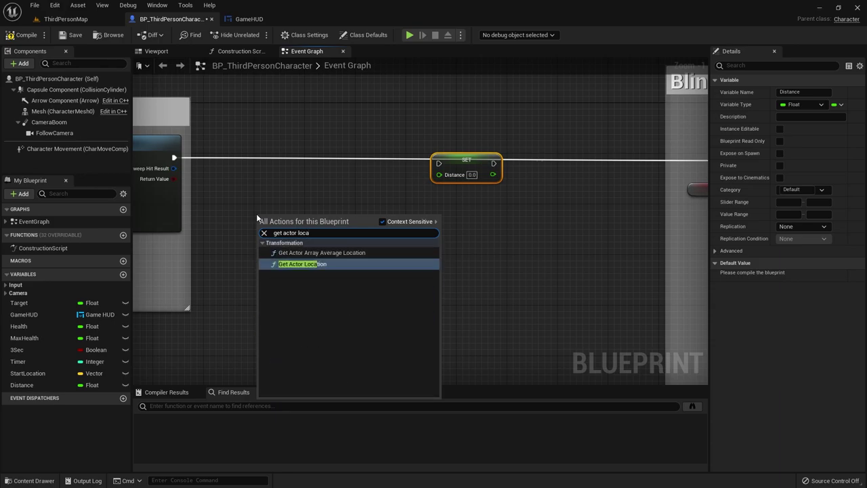
pyautogui.press('Return')
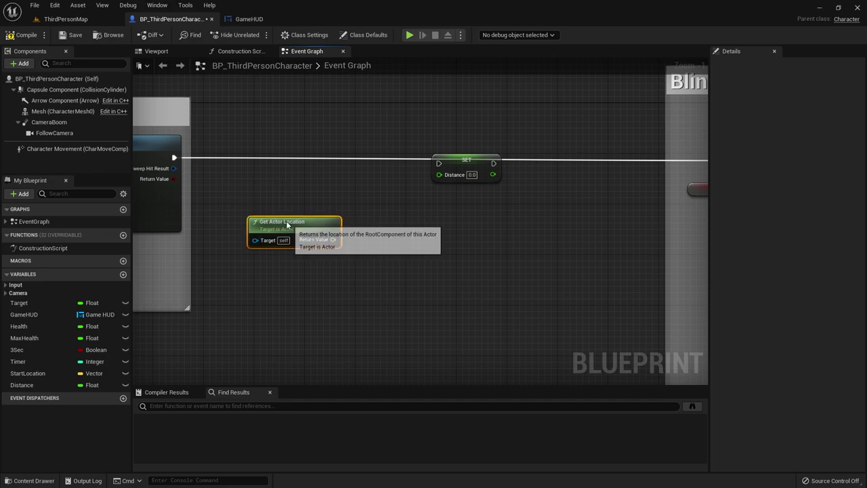
pyautogui.moveTo(288, 227); pyautogui.dragTo(244, 189)
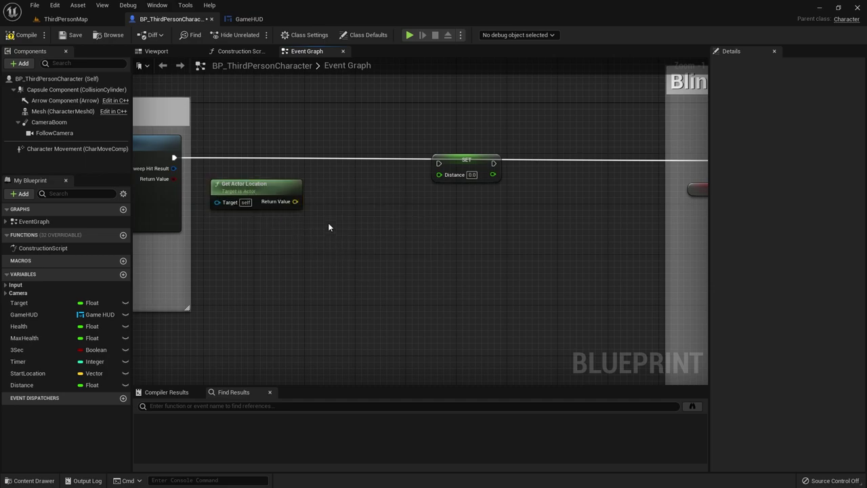
# Add a Distance (Vector) node with actor location into V1 and its result into SET Distance.
pyautogui.rightClick(337, 216)
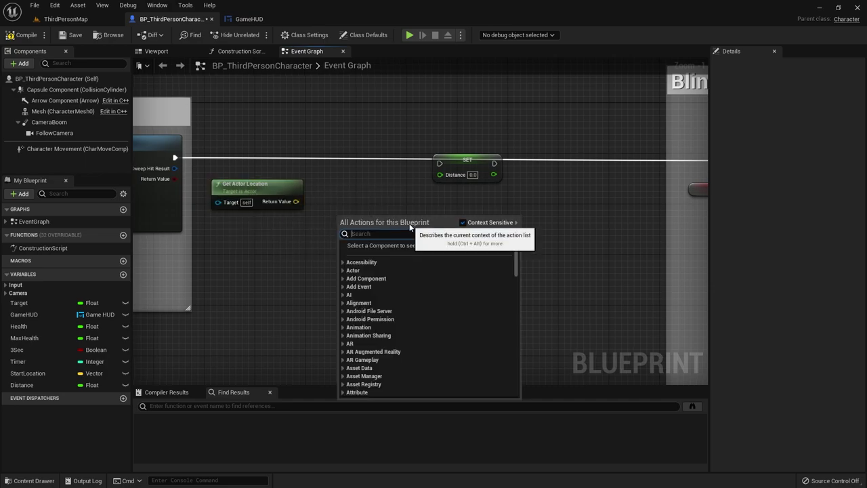
pyautogui.write('distan')
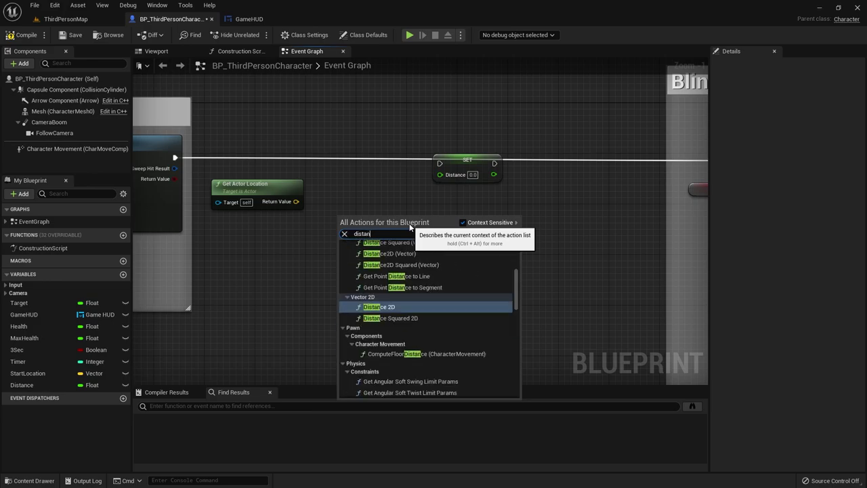
pyautogui.write('ce to')
pyautogui.scroll(3, 434, 287)
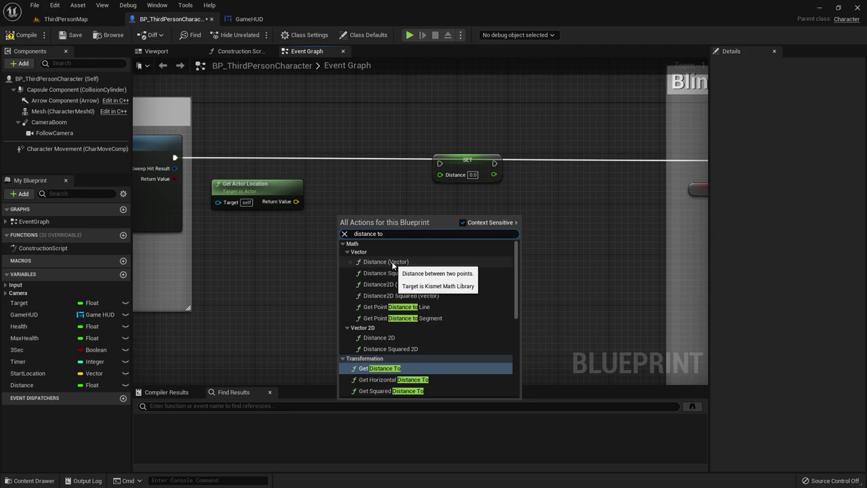
pyautogui.click(391, 263)
pyautogui.moveTo(399, 254); pyautogui.dragTo(418, 254)
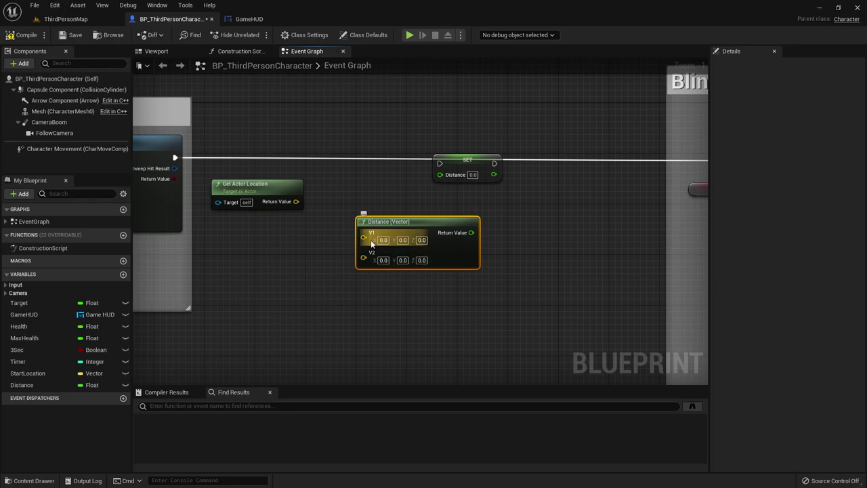
pyautogui.moveTo(364, 238); pyautogui.dragTo(296, 201)
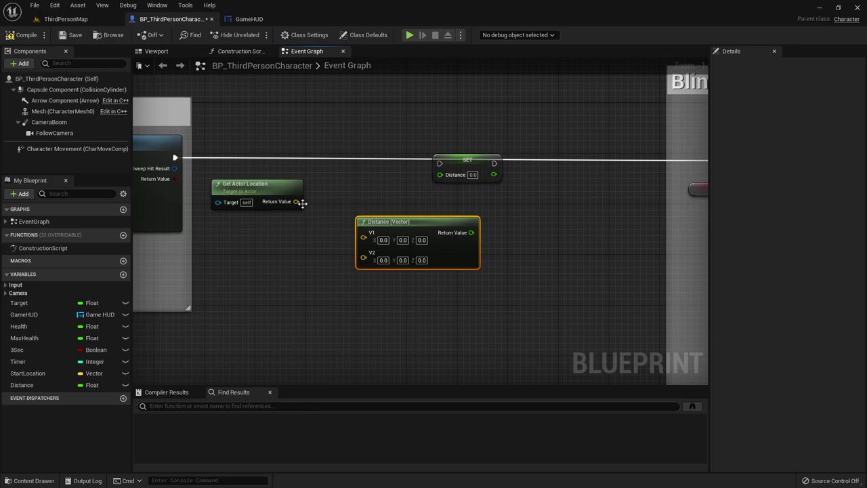
pyautogui.moveTo(374, 257); pyautogui.dragTo(376, 233)
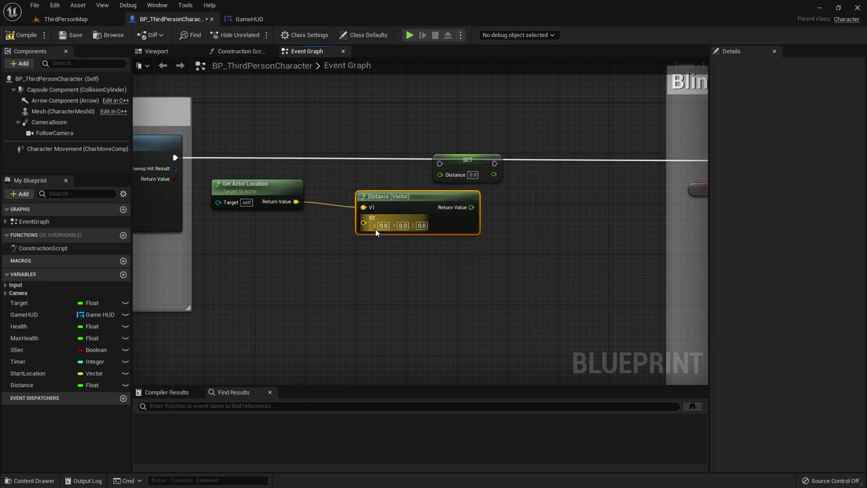
pyautogui.moveTo(438, 201)
pyautogui.mouseDown()
pyautogui.moveTo(438, 220)
pyautogui.moveTo(440, 175)
pyautogui.mouseUp()
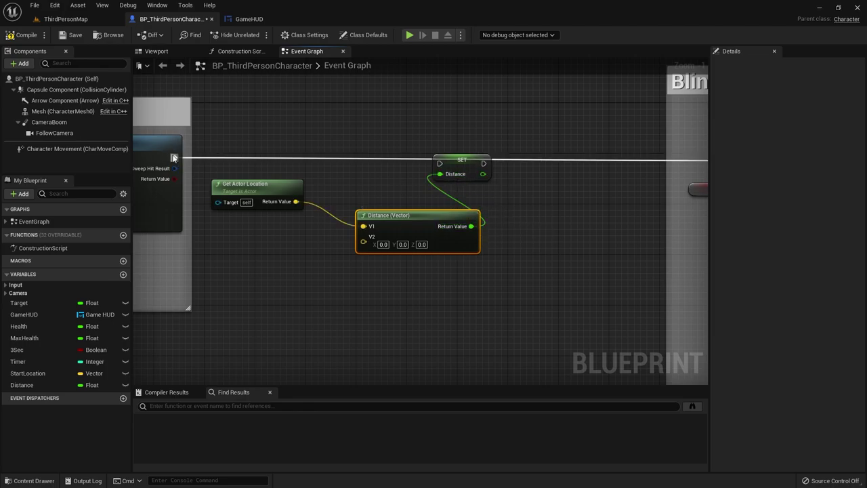
# Route execution from Set Actor Location through SET Distance into the Branch.
pyautogui.moveTo(173, 157); pyautogui.dragTo(440, 163)
pyautogui.moveTo(499, 174); pyautogui.dragTo(367, 173, button='right')
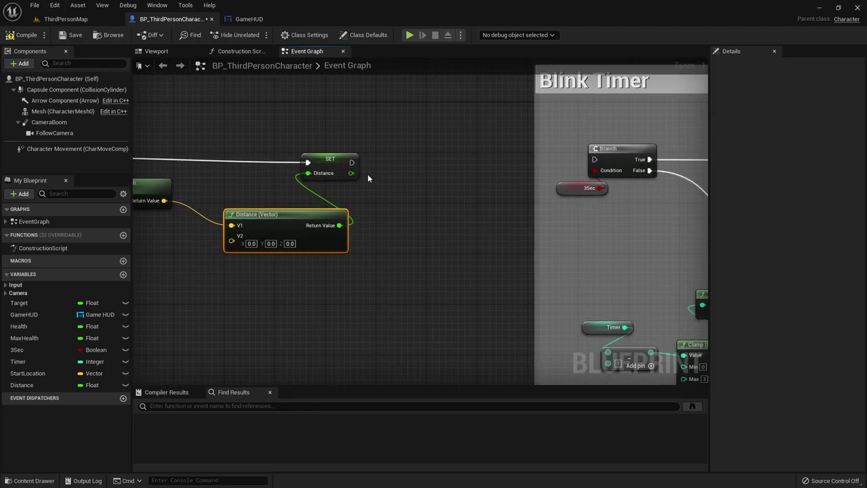
pyautogui.moveTo(352, 163); pyautogui.dragTo(594, 159)
pyautogui.moveTo(132, 208); pyautogui.dragTo(319, 193, button='right')
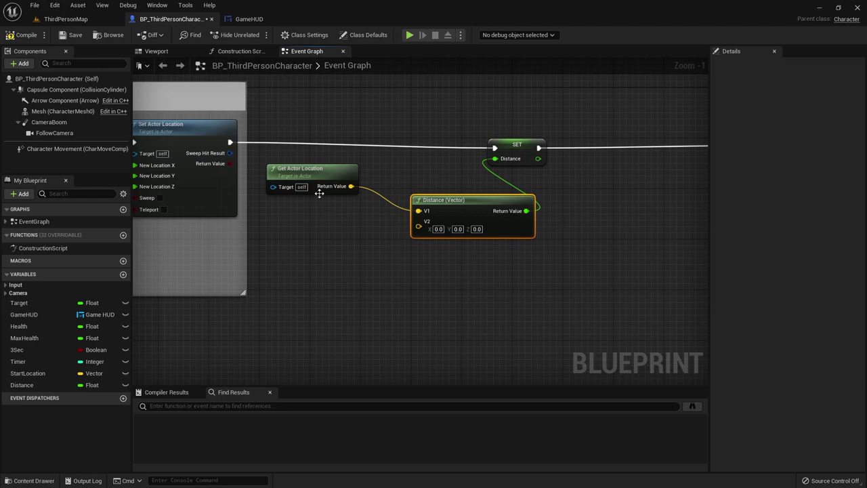
pyautogui.moveTo(319, 193); pyautogui.dragTo(323, 206)
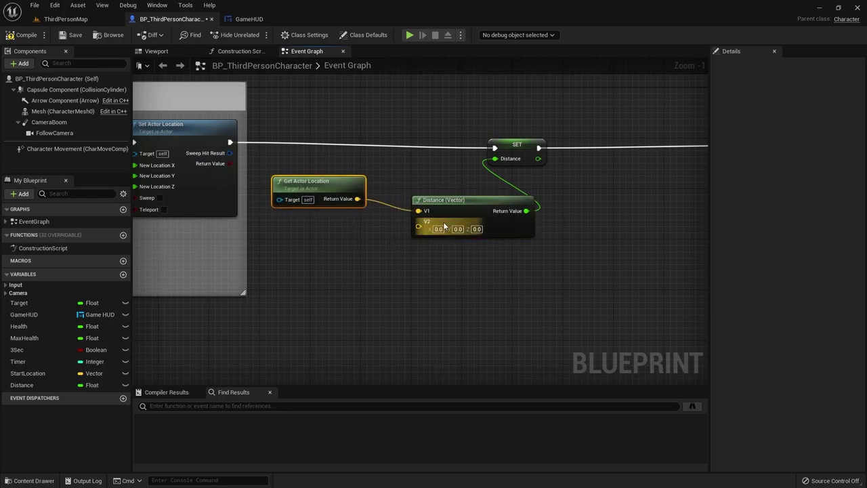
# Split the Distance node's V2 pin and wire a split Start Location getter's X into V2 X.
pyautogui.rightClick(419, 228)
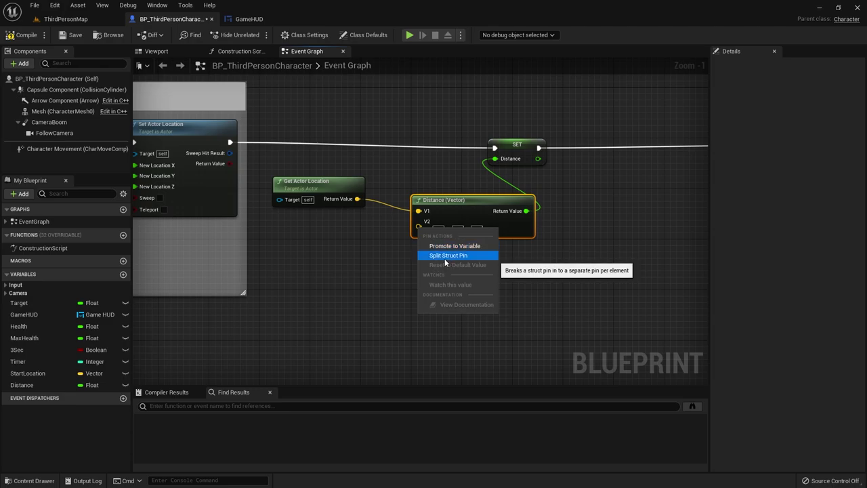
pyautogui.click(443, 257)
pyautogui.click(339, 206)
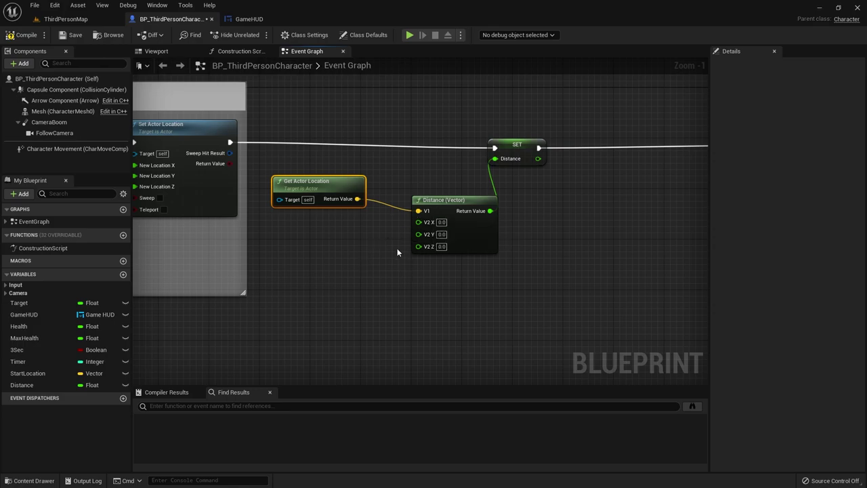
pyautogui.moveTo(27, 373); pyautogui.dragTo(305, 251)
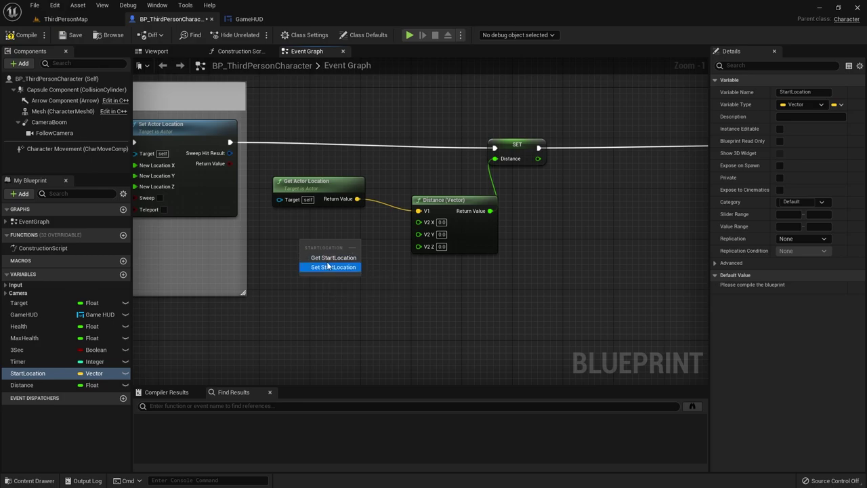
pyautogui.click(324, 264)
pyautogui.moveTo(310, 245); pyautogui.dragTo(284, 231)
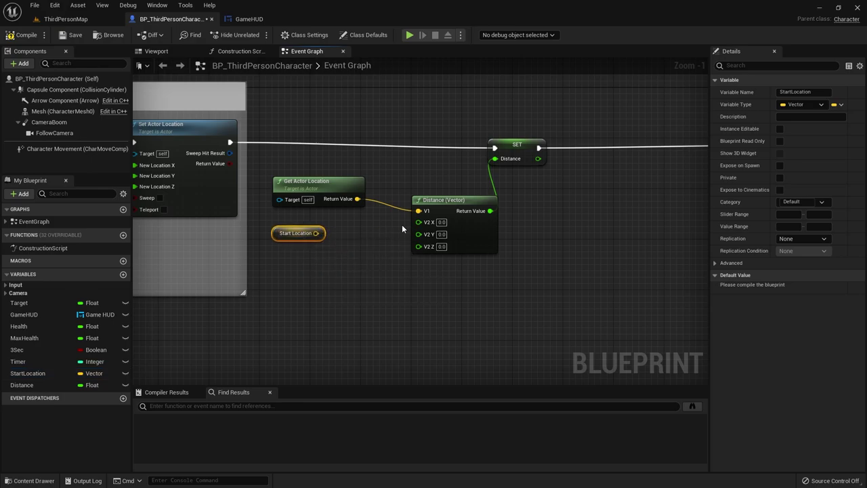
pyautogui.rightClick(316, 233)
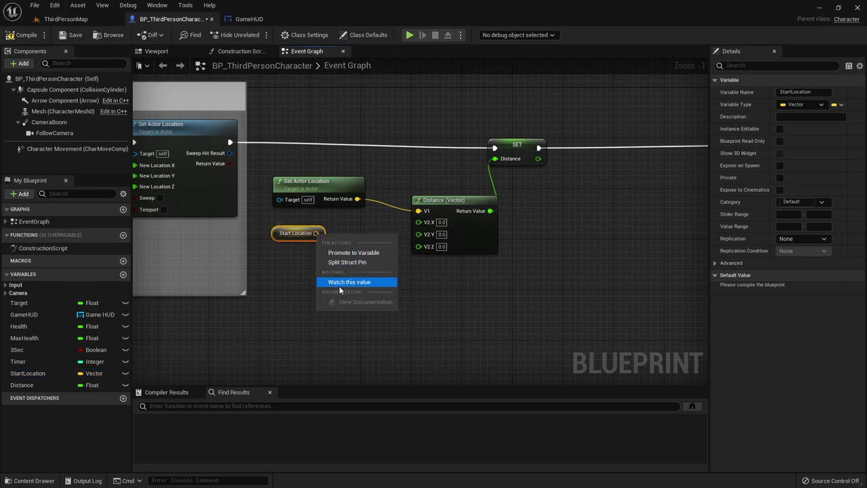
pyautogui.click(484, 109)
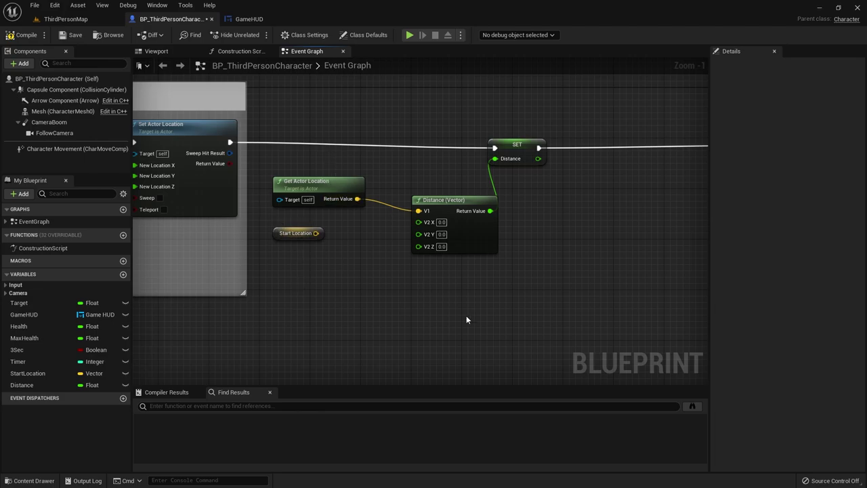
pyautogui.rightClick(315, 234)
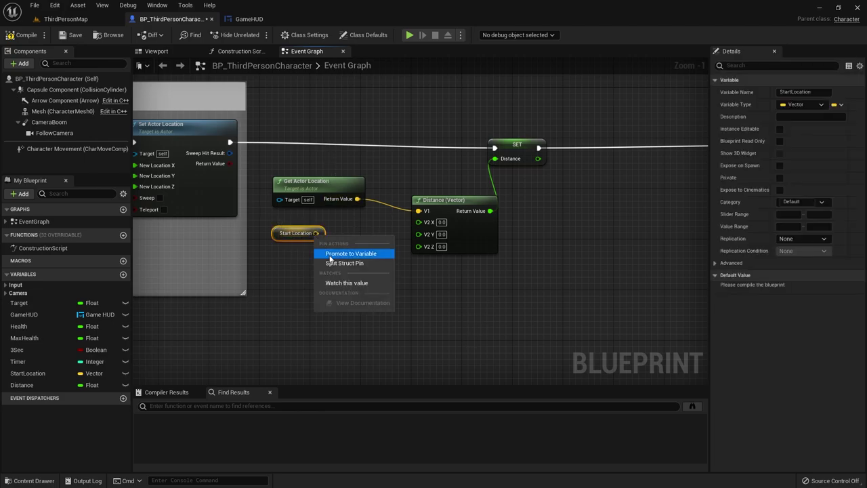
pyautogui.click(336, 264)
pyautogui.moveTo(320, 233); pyautogui.dragTo(419, 221)
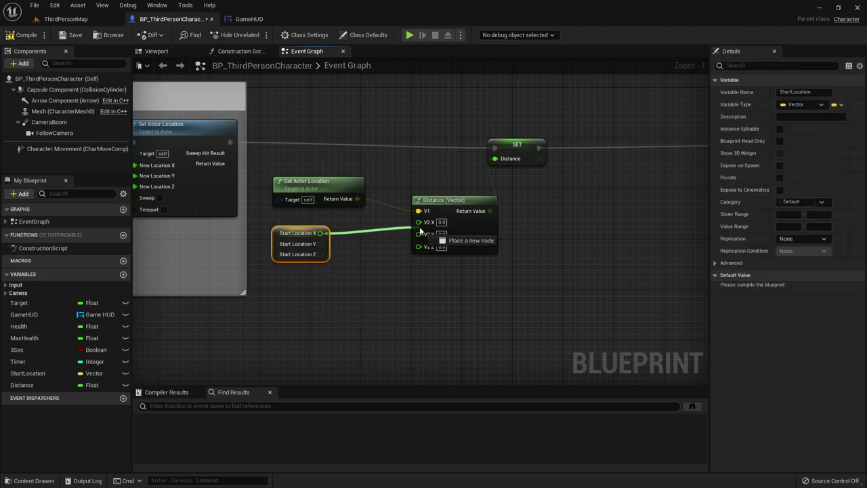
pyautogui.moveTo(285, 228); pyautogui.dragTo(291, 216)
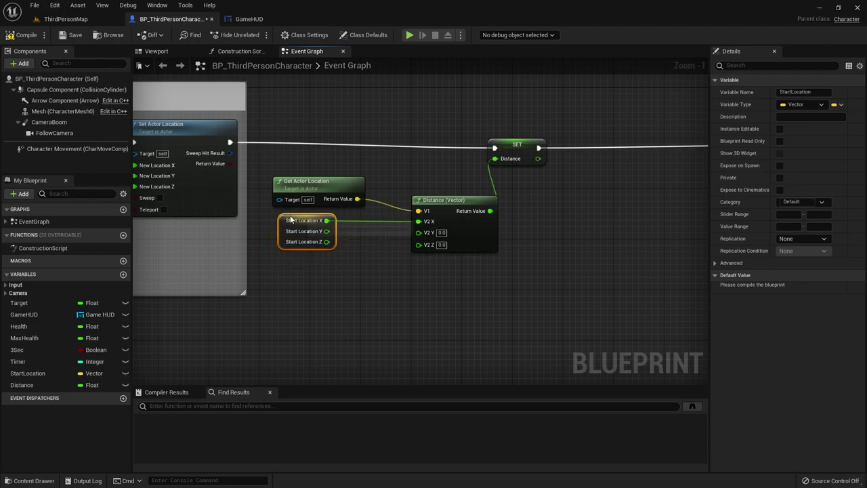
# Duplicate Get Actor Location, split its Return Value, and wire Y and Z into V2 Y and Z.
pyautogui.click(334, 192)
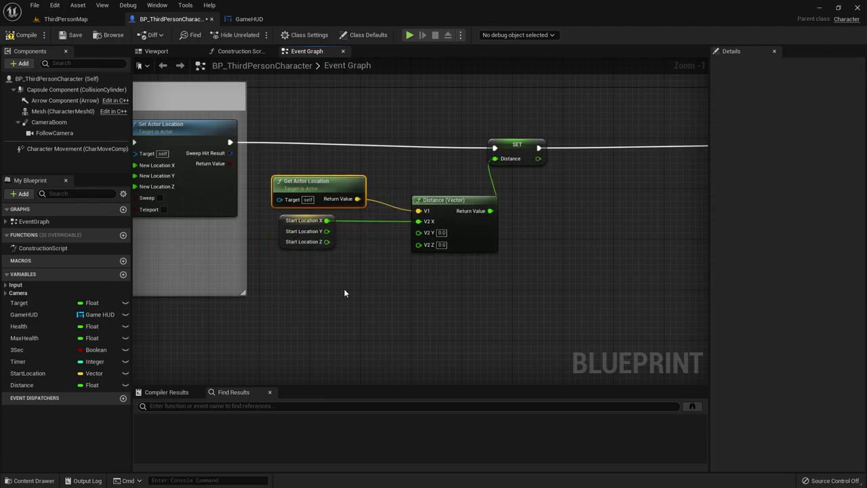
pyautogui.hotkey('ctrl', 'c')
pyautogui.hotkey('ctrl', 'v')
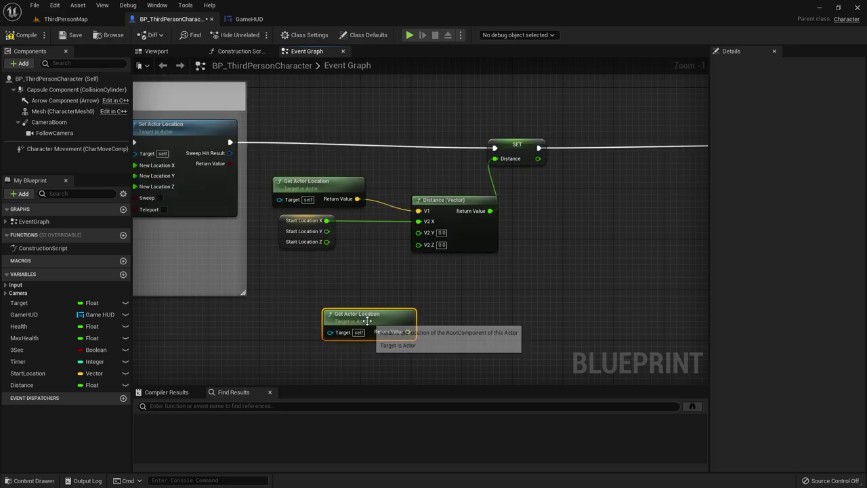
pyautogui.moveTo(366, 326); pyautogui.dragTo(318, 291)
pyautogui.rightClick(357, 296)
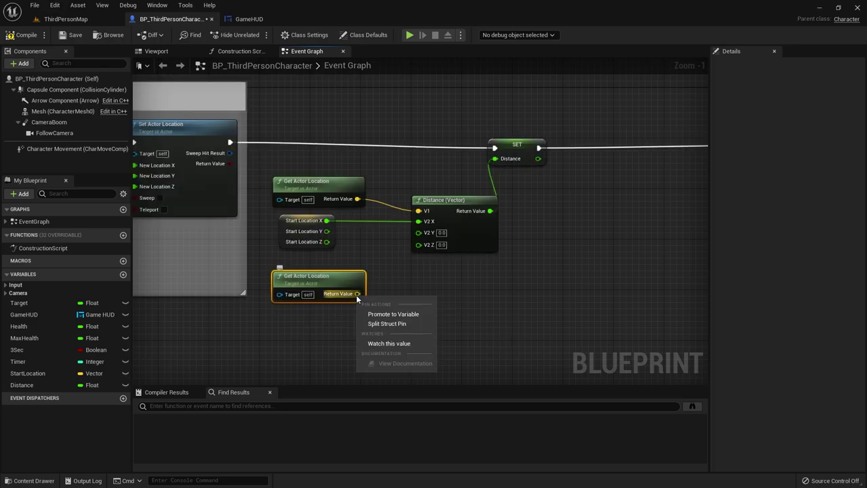
pyautogui.click(387, 323)
pyautogui.moveTo(363, 304); pyautogui.dragTo(391, 283)
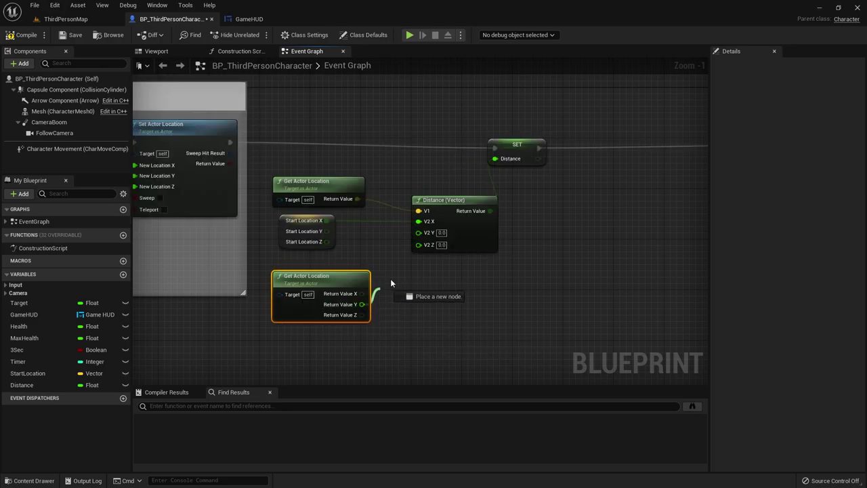
pyautogui.moveTo(427, 236); pyautogui.dragTo(420, 233)
pyautogui.moveTo(362, 315); pyautogui.dragTo(419, 243)
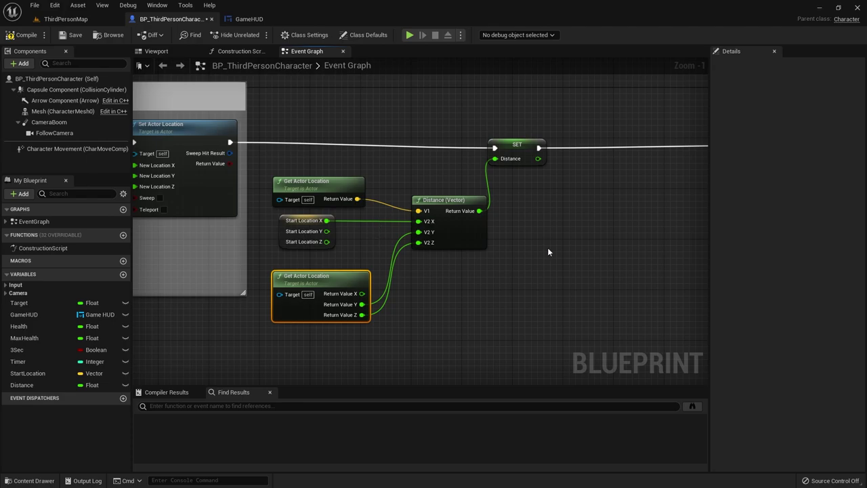
# Add a Print String after SET Distance, feeding Distance through an auto-created string conversion into In String.
pyautogui.moveTo(532, 222); pyautogui.dragTo(340, 183, button='right')
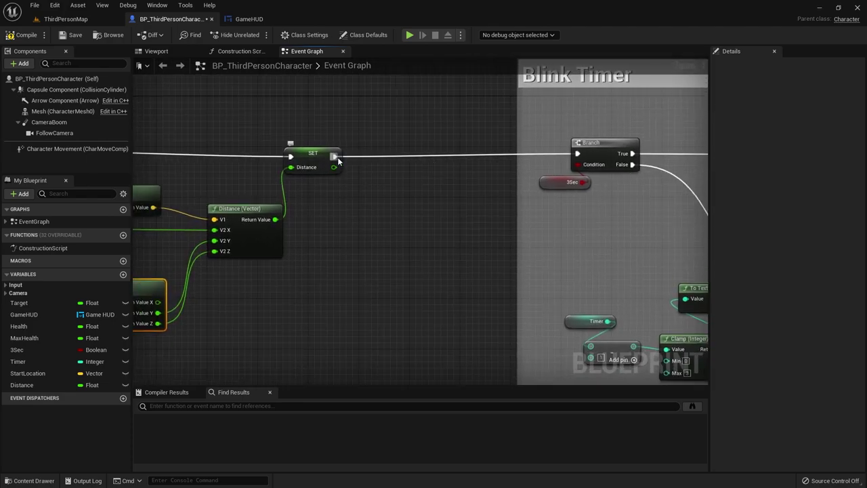
pyautogui.moveTo(335, 157); pyautogui.dragTo(378, 162)
pyautogui.write('print s')
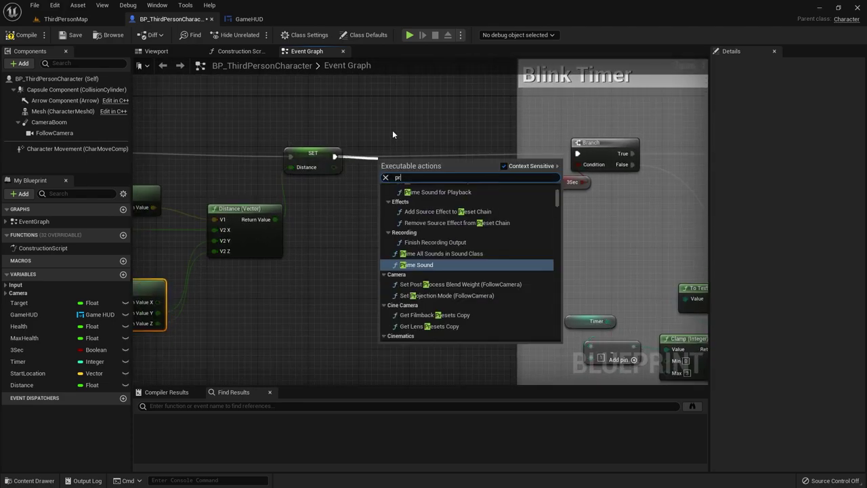
pyautogui.press('Return')
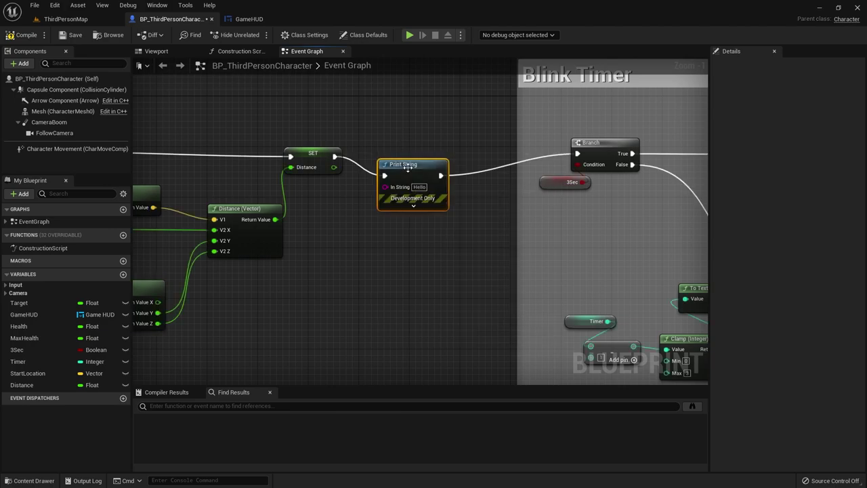
pyautogui.moveTo(404, 163); pyautogui.dragTo(424, 148)
pyautogui.moveTo(334, 166); pyautogui.dragTo(353, 169)
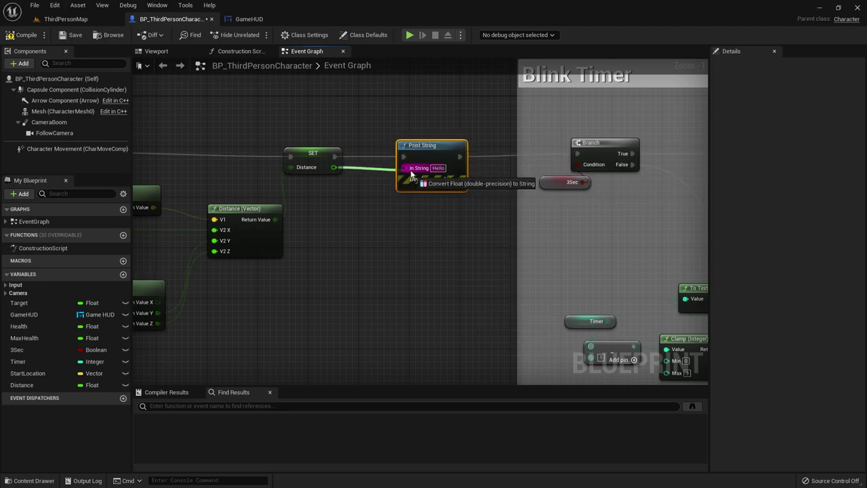
pyautogui.moveTo(411, 174); pyautogui.dragTo(410, 175)
pyautogui.moveTo(366, 190); pyautogui.dragTo(444, 193, button='right')
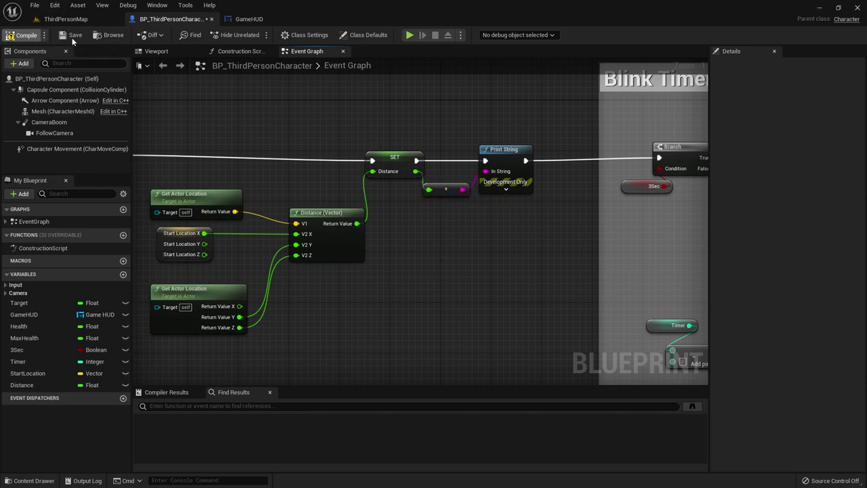
pyautogui.click(65, 19)
pyautogui.click(193, 36)
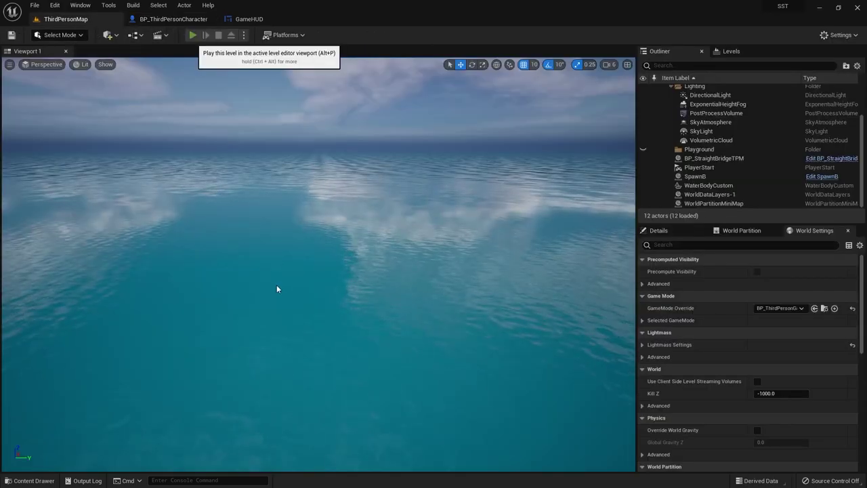
pyautogui.press('w')
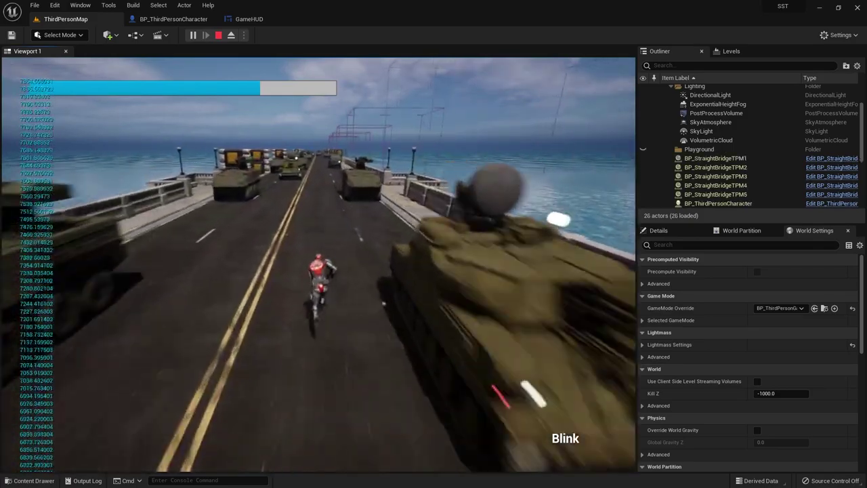
pyautogui.press('Escape')
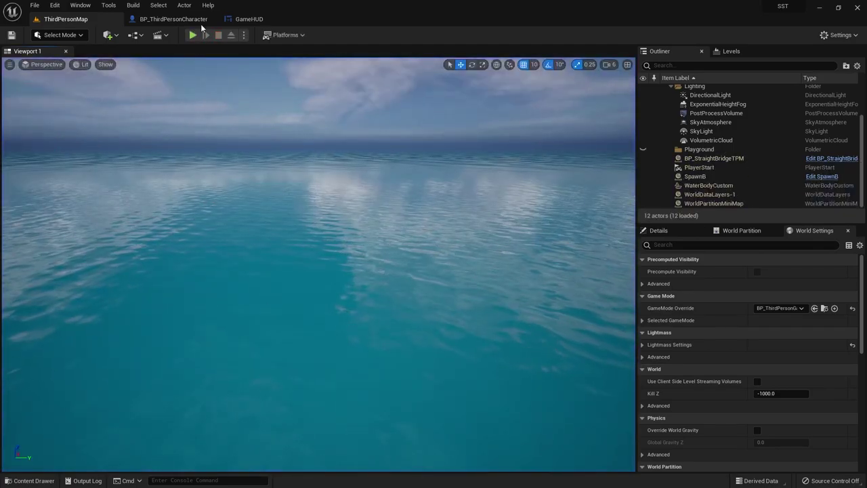
pyautogui.click(175, 18)
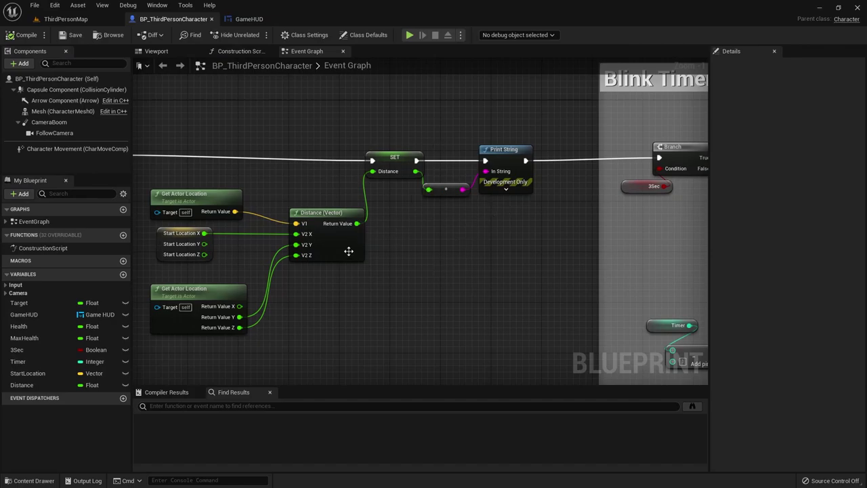
# Insert a Divide node dividing the Distance (Vector) result by 100 before SET Distance.
pyautogui.moveTo(357, 223); pyautogui.dragTo(378, 252)
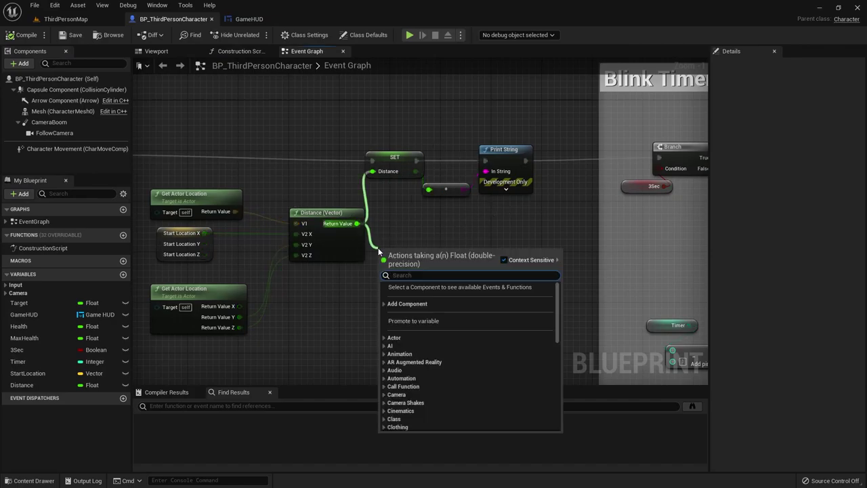
pyautogui.write('/')
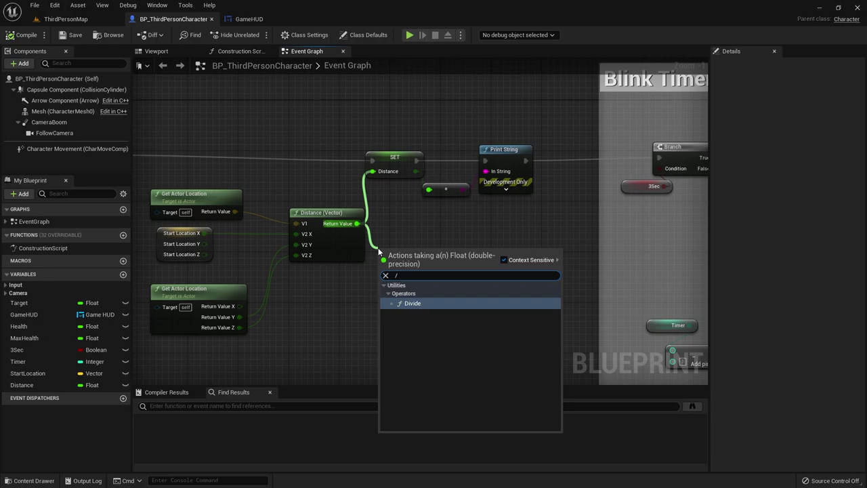
pyautogui.click(436, 303)
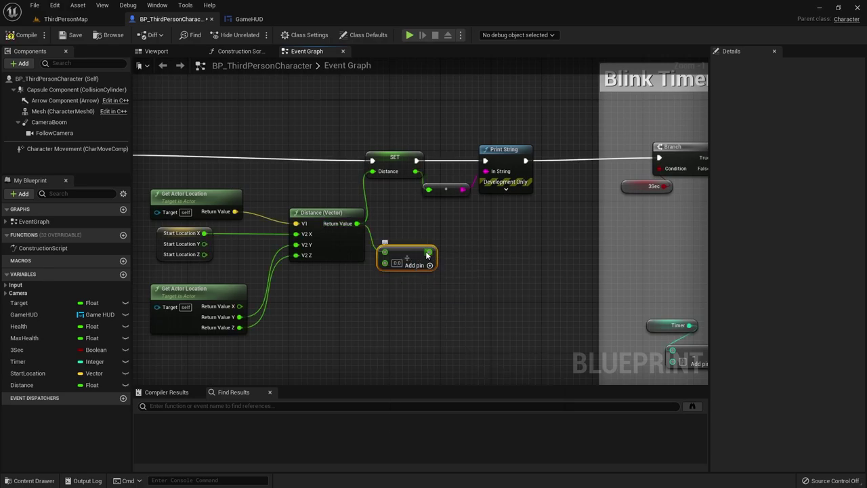
pyautogui.moveTo(430, 249)
pyautogui.mouseDown()
pyautogui.moveTo(468, 249)
pyautogui.moveTo(382, 172)
pyautogui.mouseUp()
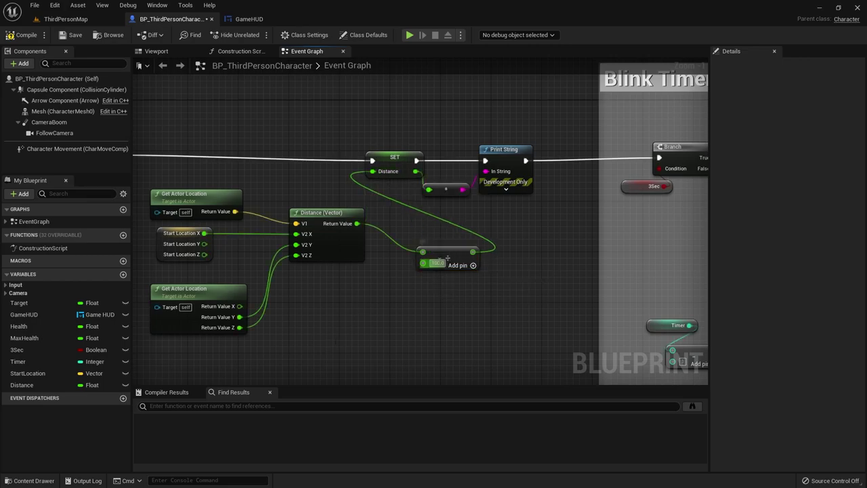
pyautogui.moveTo(439, 260); pyautogui.dragTo(317, 186)
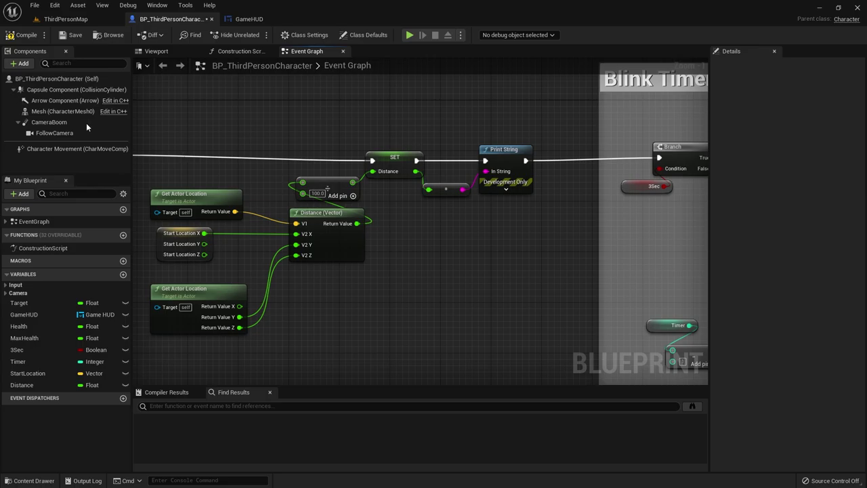
# Save the blueprint and play-test ThirdPersonMap, running and blinking to check the printed metre distances.
pyautogui.click(71, 35)
pyautogui.click(66, 19)
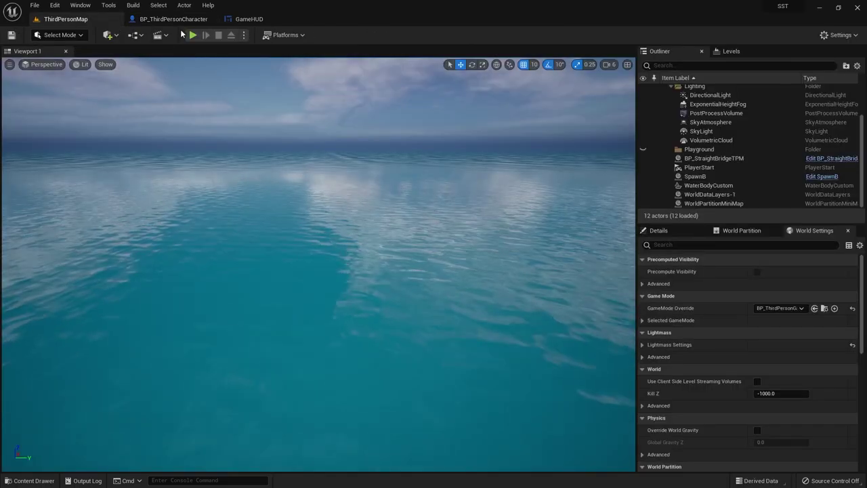
pyautogui.click(192, 34)
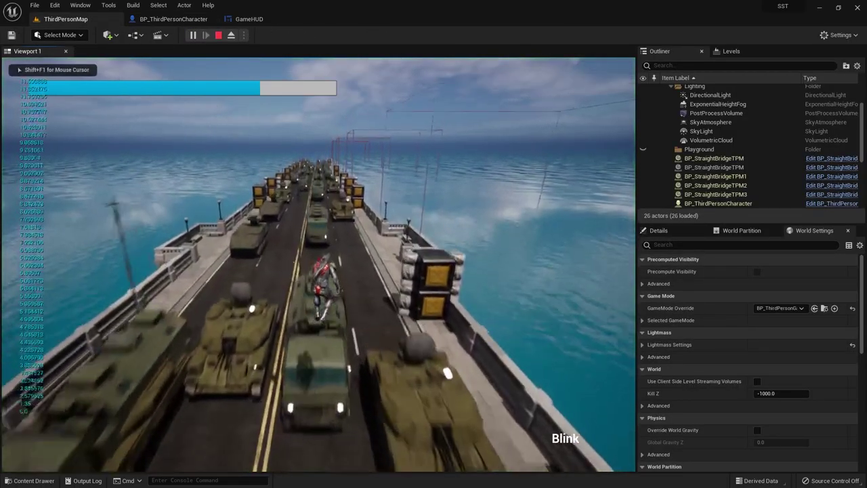
pyautogui.press('w')
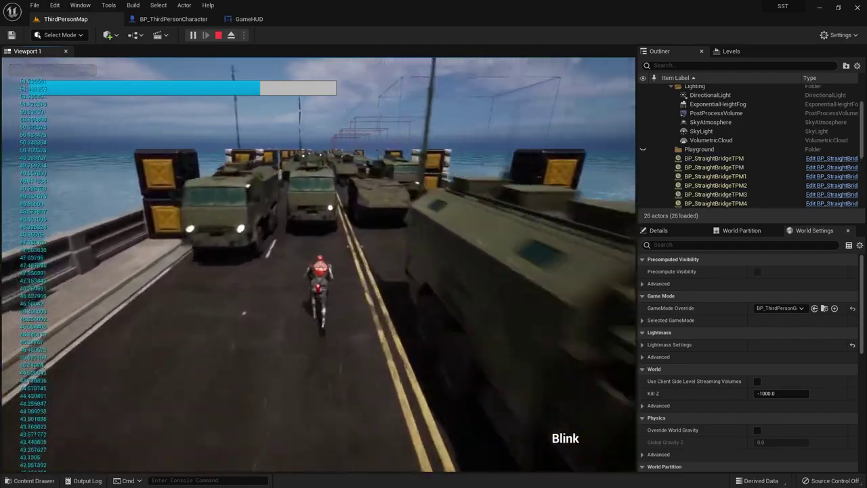
pyautogui.press('e')
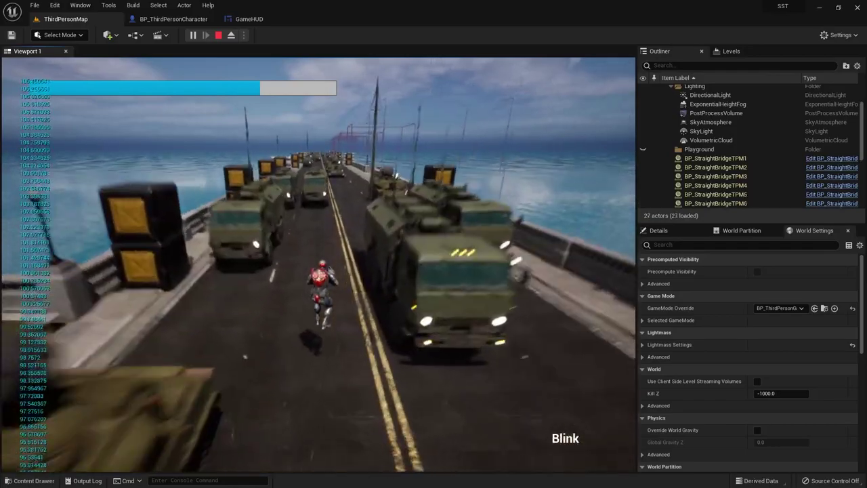
pyautogui.press('Escape')
pyautogui.click(177, 20)
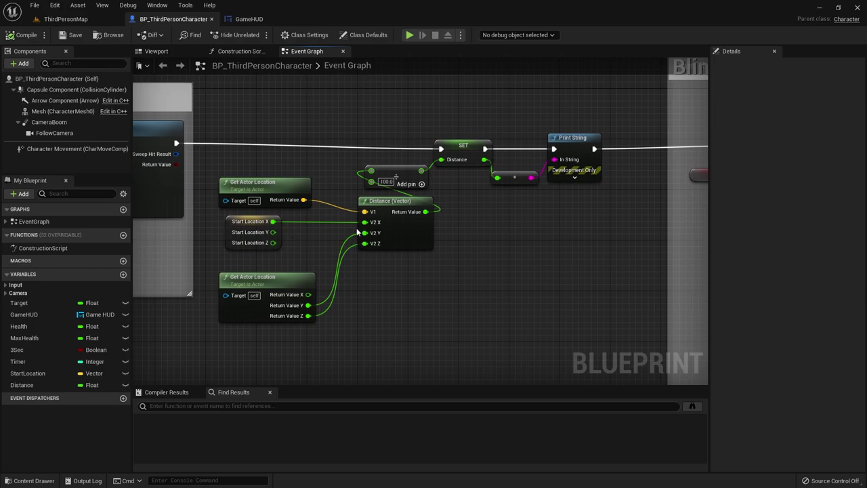
# Review the Distance and Print String nodes, nudge the SET, Print String and multiply nodes, then open GameHUD.
pyautogui.scroll(1, 357, 232)
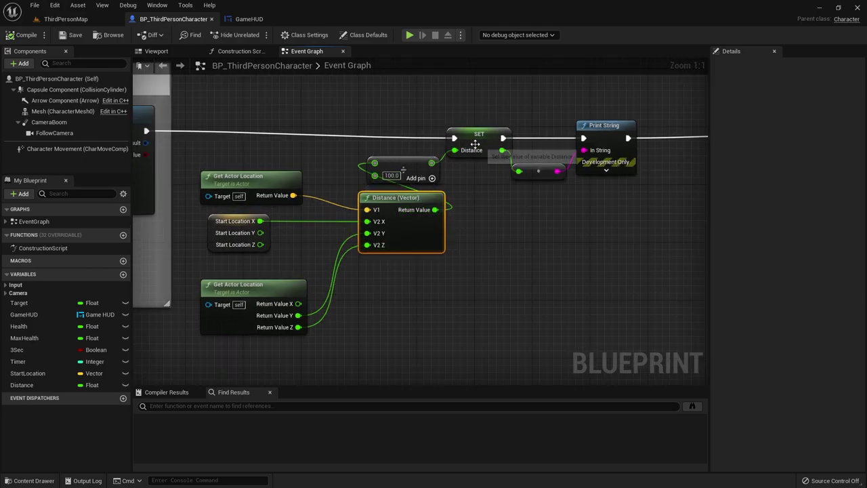
pyautogui.moveTo(476, 143); pyautogui.dragTo(477, 135)
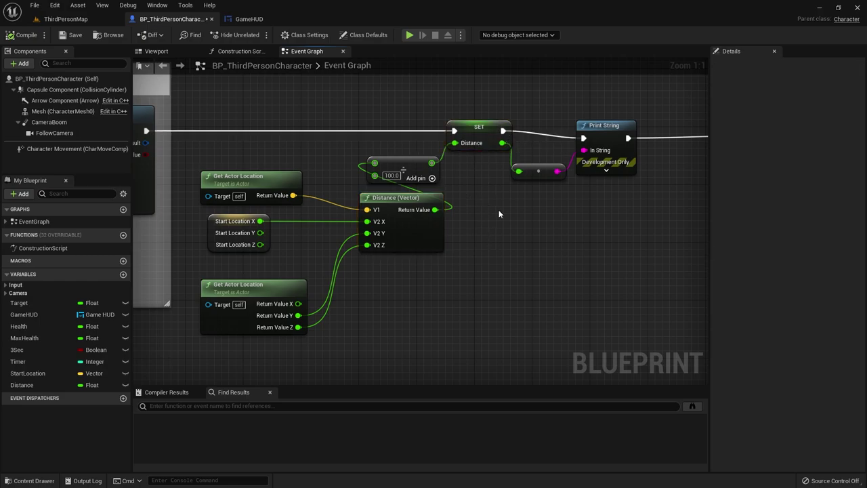
pyautogui.click(240, 177)
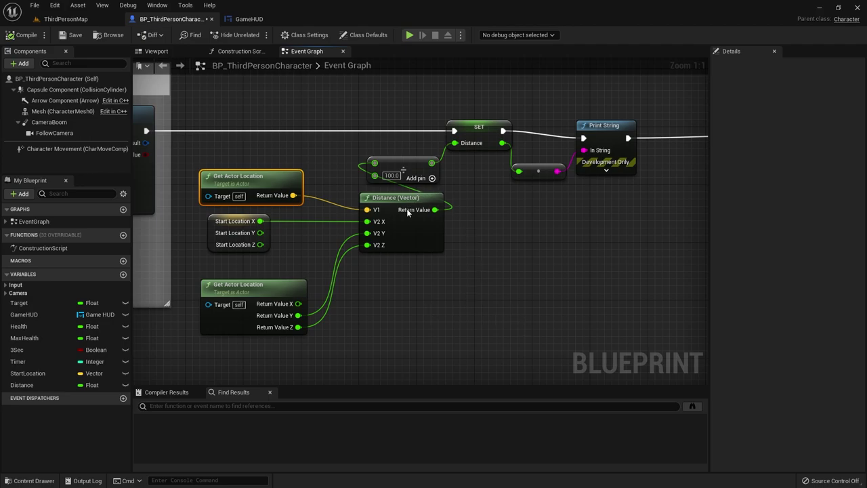
pyautogui.moveTo(546, 268); pyautogui.dragTo(313, 270, button='right')
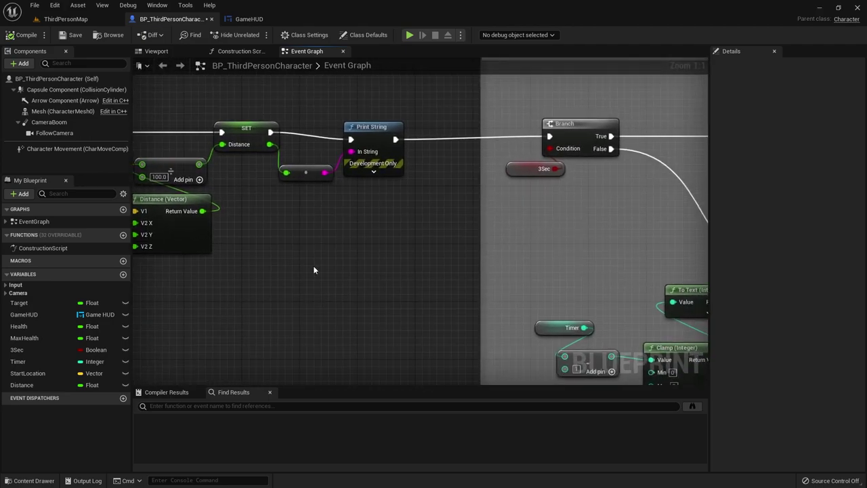
pyautogui.moveTo(379, 151); pyautogui.dragTo(386, 145)
pyautogui.click(410, 218)
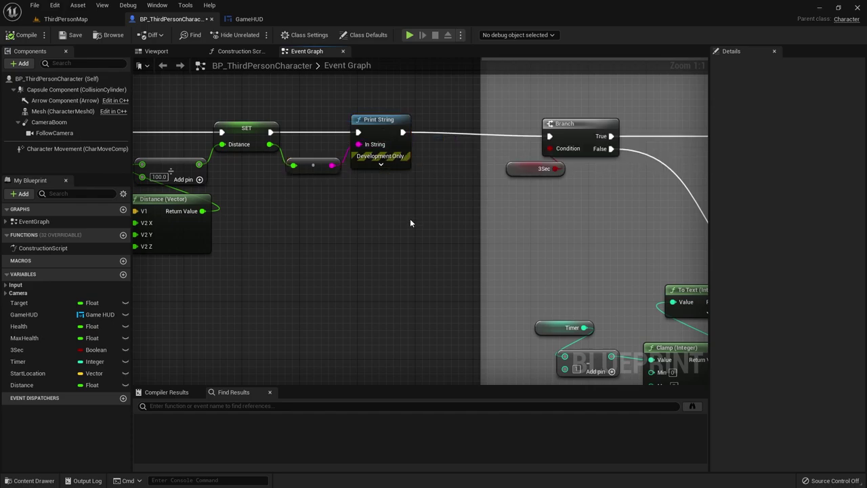
pyautogui.moveTo(390, 223); pyautogui.dragTo(573, 216, button='right')
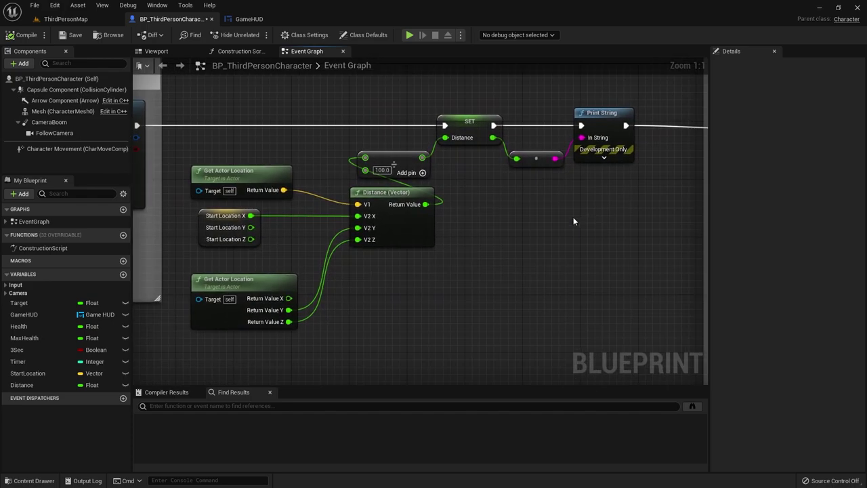
pyautogui.click(267, 19)
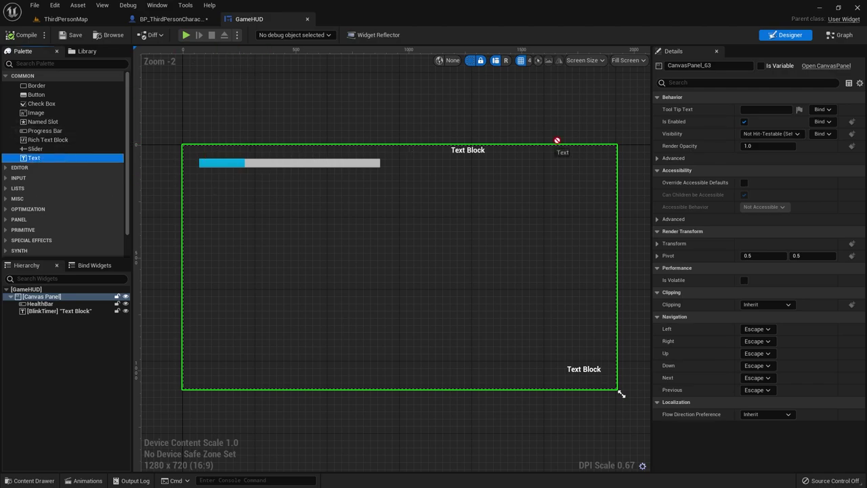
# Place a new Score text block at the top-right of the GameHUD canvas.
pyautogui.moveTo(568, 167); pyautogui.dragTo(567, 167)
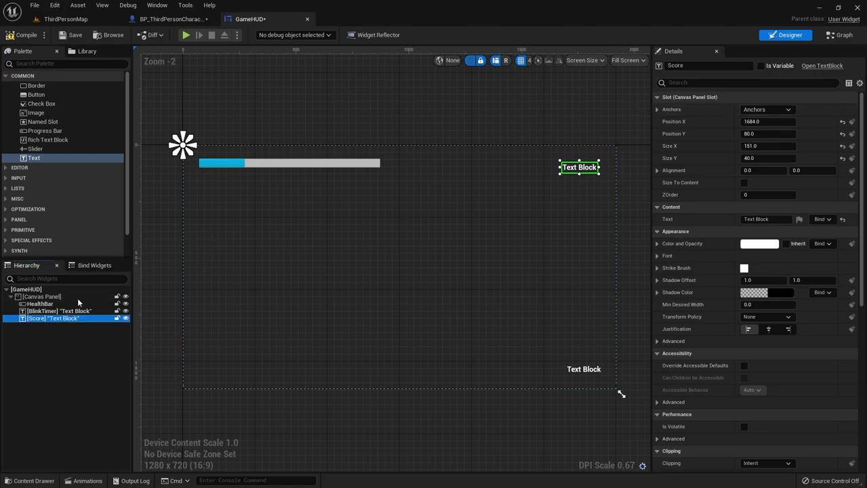
pyautogui.click(573, 179)
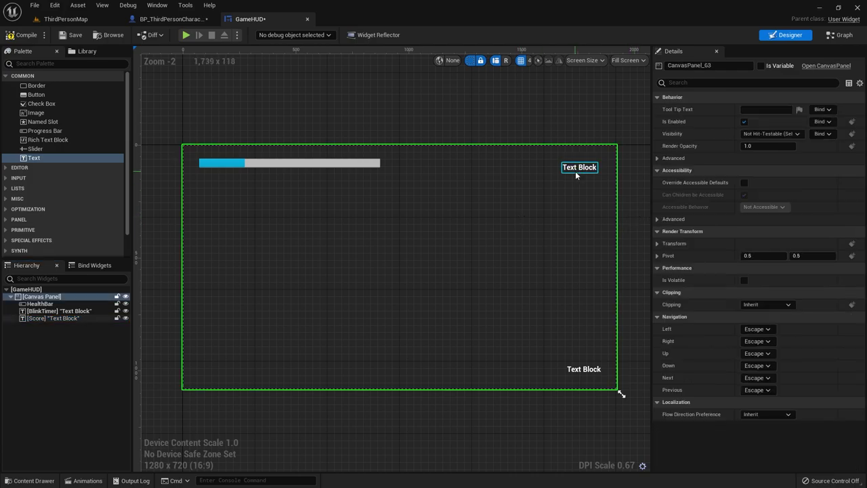
pyautogui.click(578, 170)
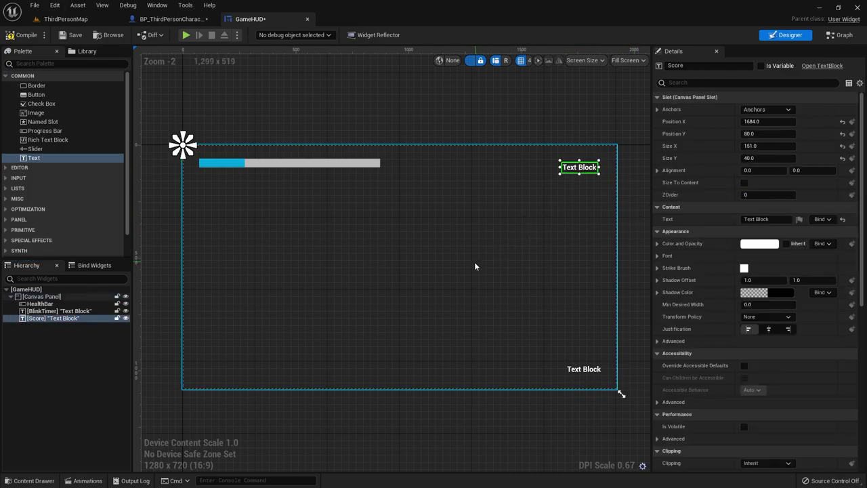
# Set the Score text block's text to 100M.
pyautogui.click(170, 19)
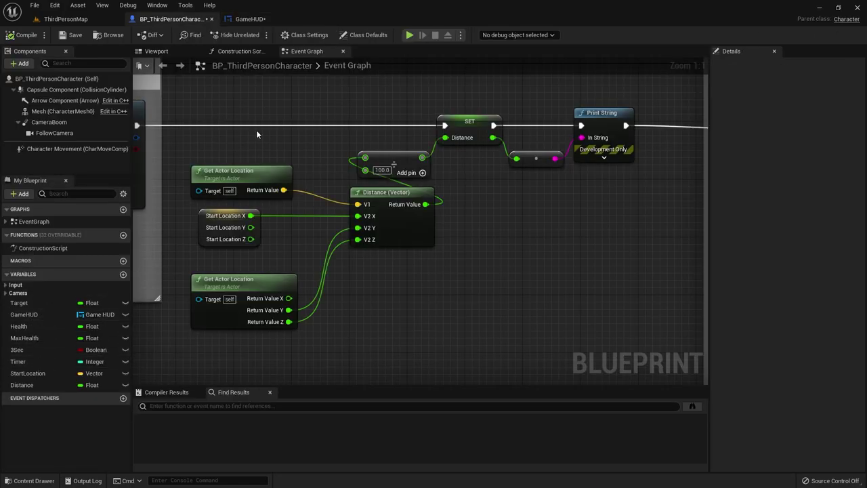
pyautogui.click(252, 19)
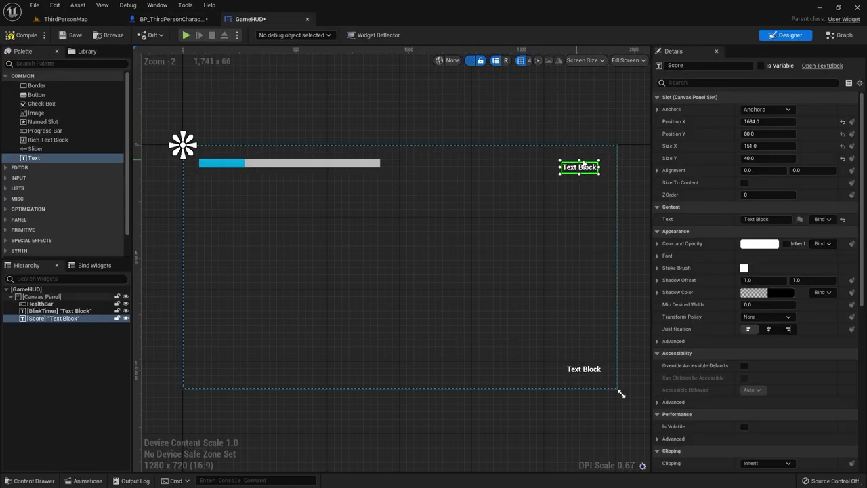
pyautogui.click(830, 221)
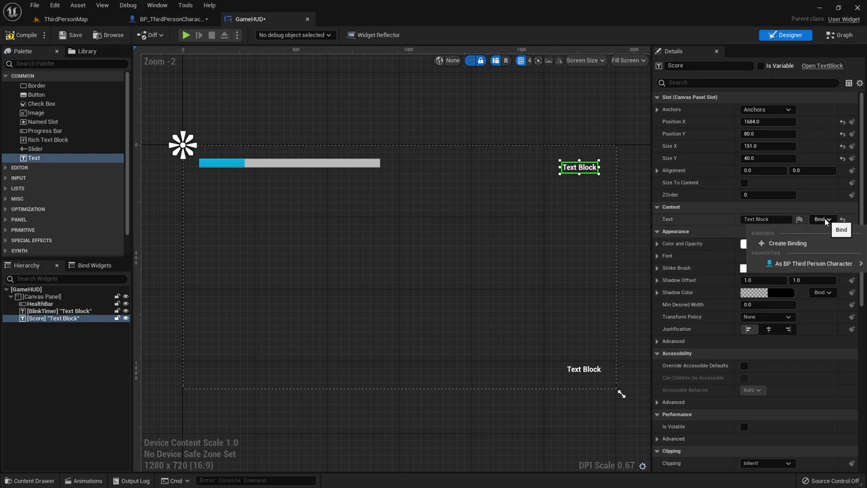
pyautogui.click(772, 218)
pyautogui.write('100M')
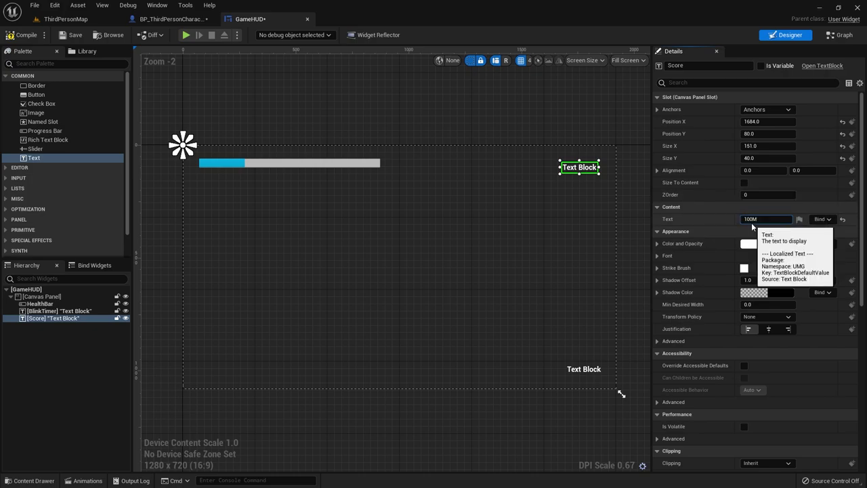
pyautogui.click(512, 239)
# Compile GameHUD and play-test the level twice to check the 100M Score text.
pyautogui.click(31, 37)
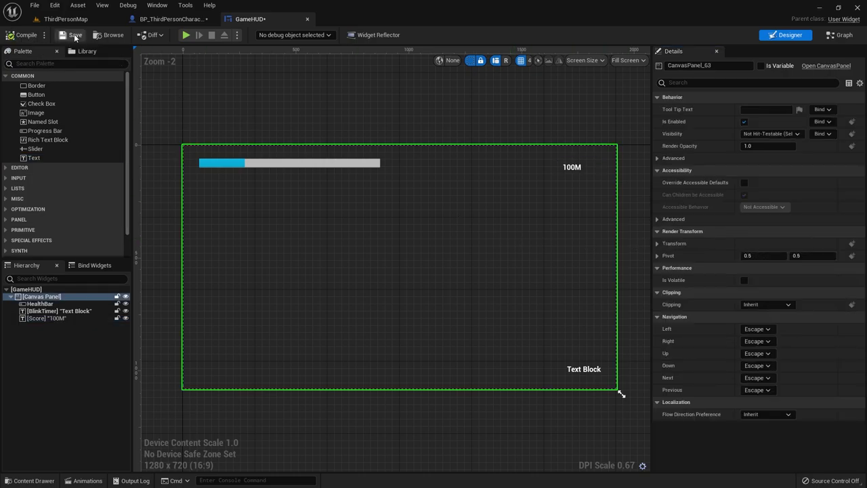
pyautogui.click(68, 19)
pyautogui.hotkey('alt', 'p')
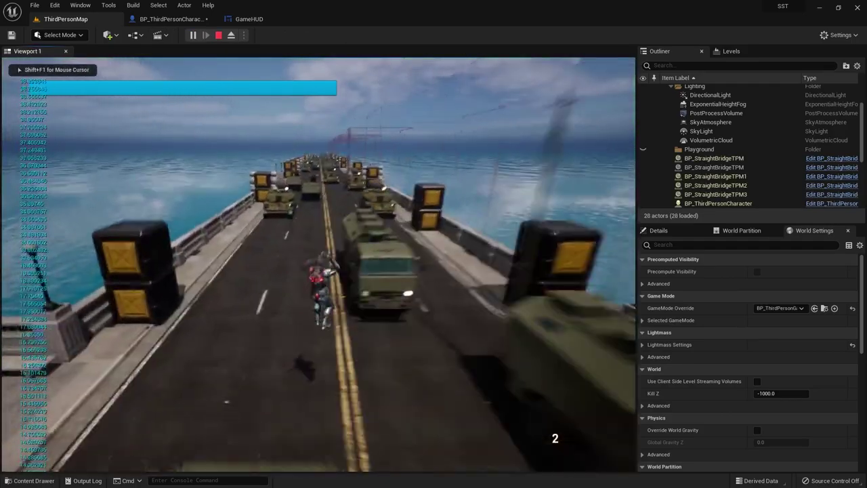
pyautogui.press('Escape')
pyautogui.click(189, 21)
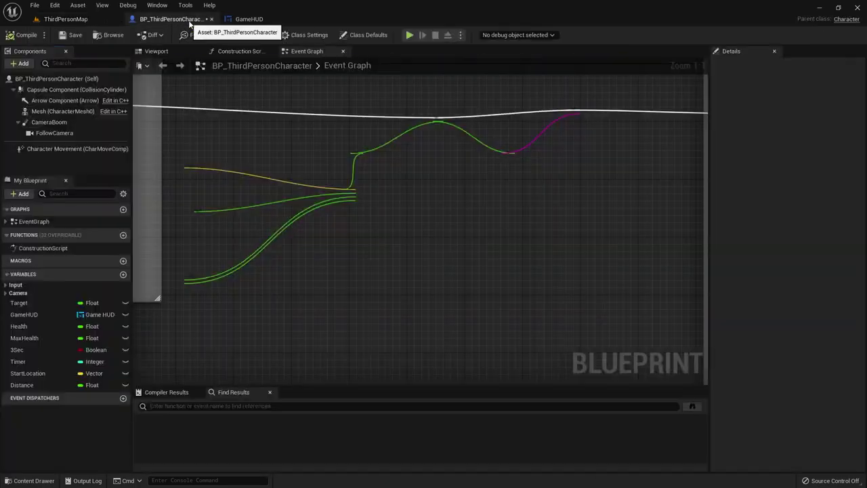
pyautogui.click(249, 19)
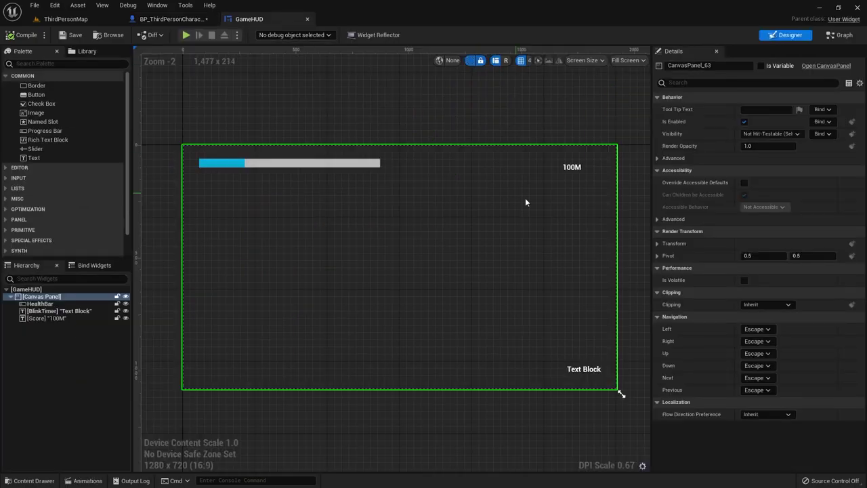
pyautogui.click(65, 19)
pyautogui.hotkey('alt', 'p')
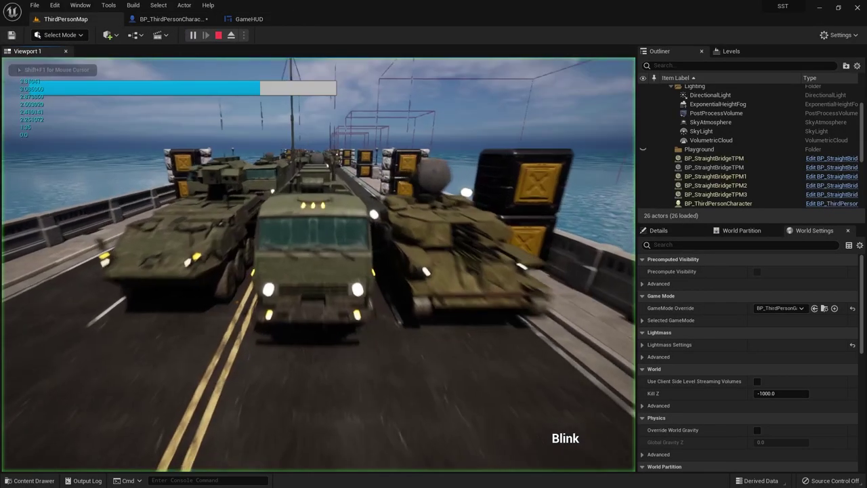
pyautogui.press('Escape')
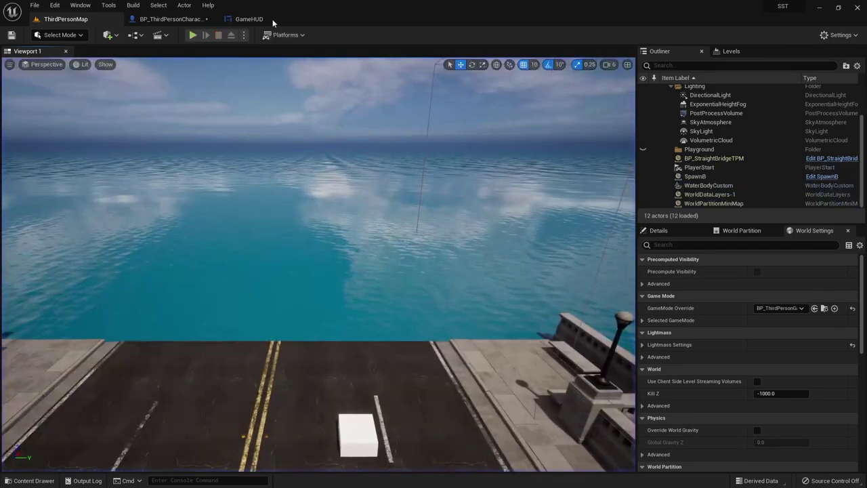
pyautogui.click(171, 19)
pyautogui.click(247, 19)
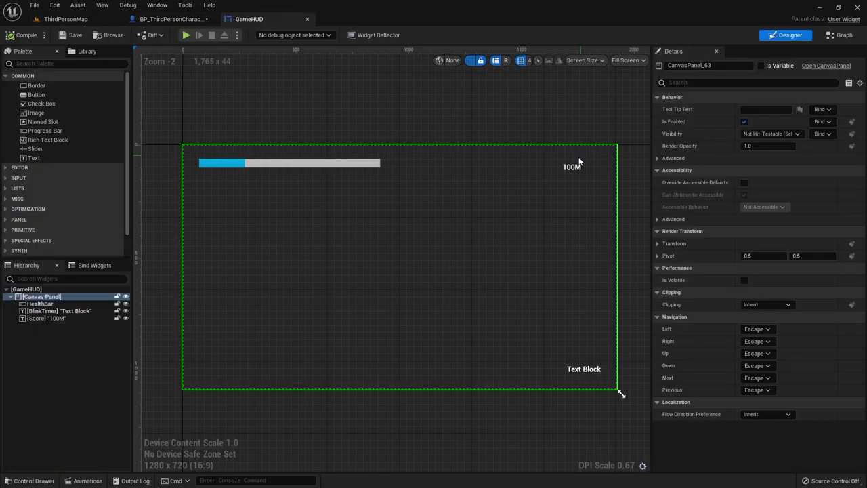
# Anchor the Score text block to the top-right corner.
pyautogui.click(578, 169)
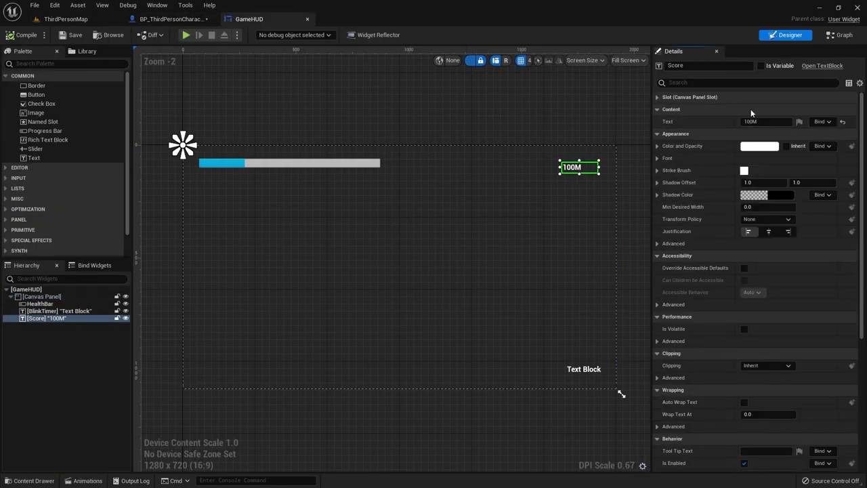
pyautogui.click(718, 97)
pyautogui.click(763, 109)
pyautogui.click(818, 133)
pyautogui.click(216, 98)
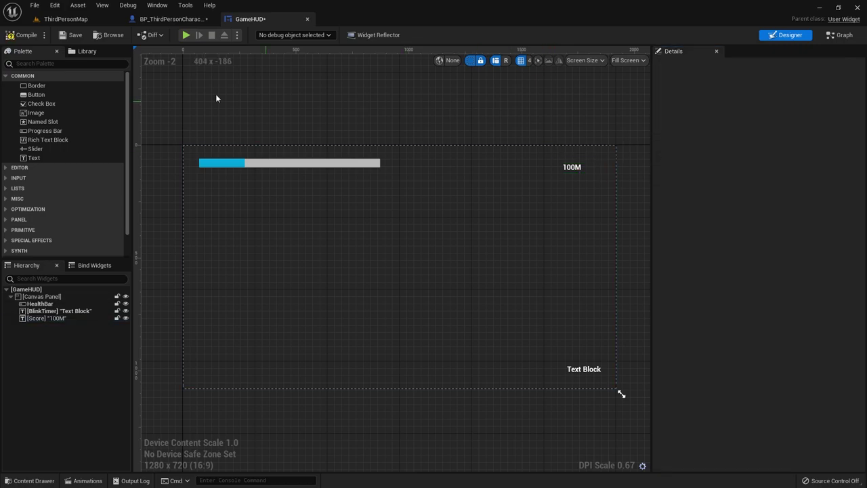
# Play-test the ThirdPersonMap level to confirm 100M shows at the top right.
pyautogui.click(85, 19)
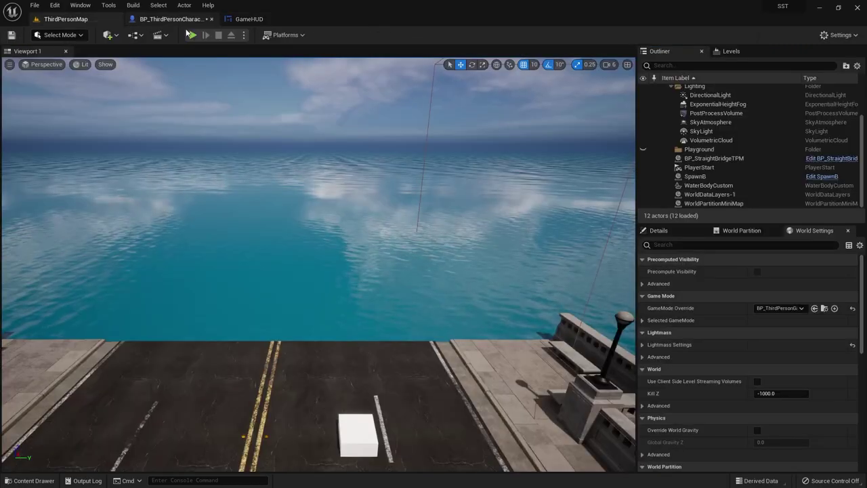
pyautogui.hotkey('alt', 'p')
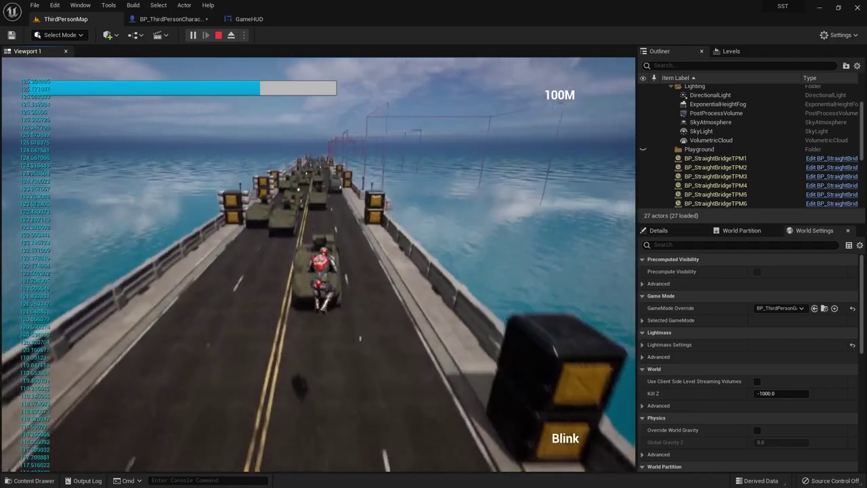
pyautogui.press('Escape')
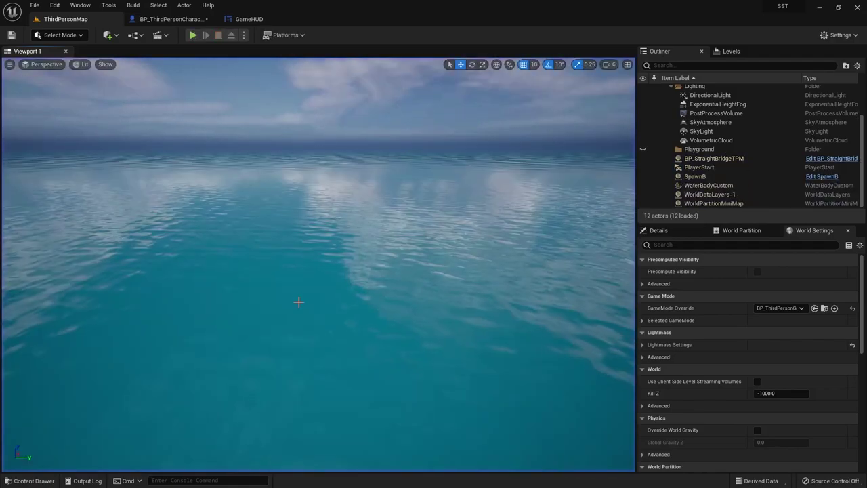
# Move the Score text block further up and to the right on the canvas.
pyautogui.click(248, 19)
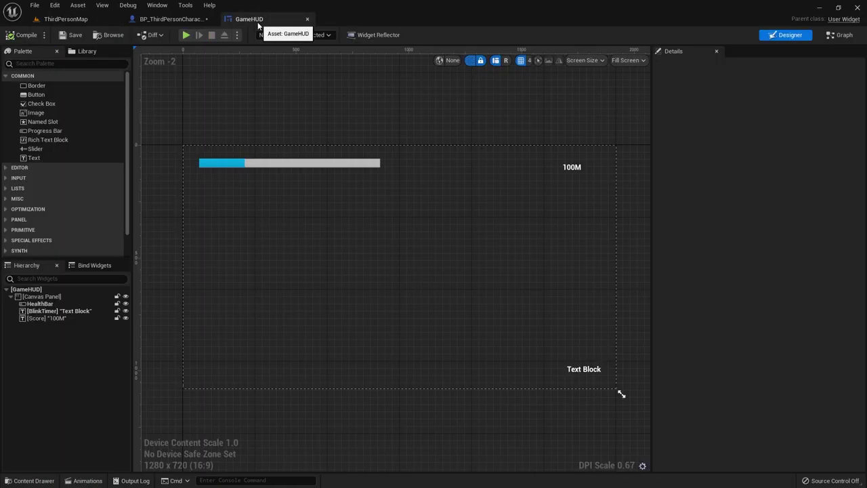
pyautogui.click(575, 171)
pyautogui.moveTo(579, 173); pyautogui.dragTo(592, 167)
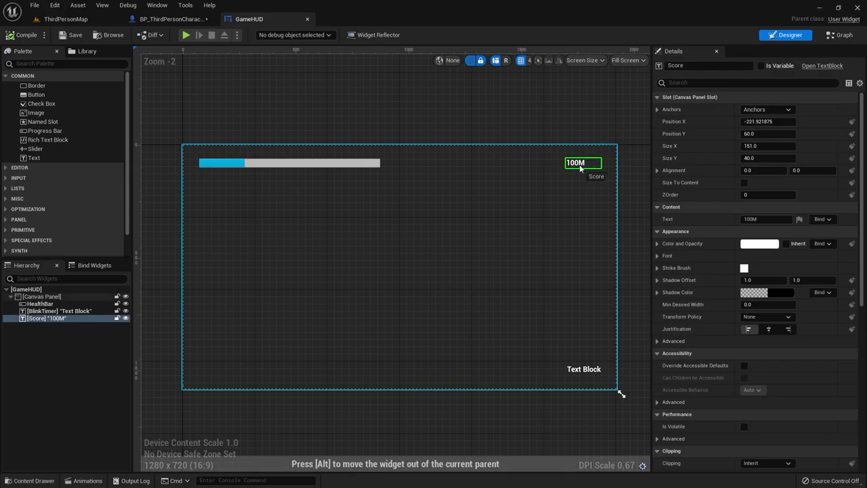
pyautogui.click(579, 201)
pyautogui.click(576, 166)
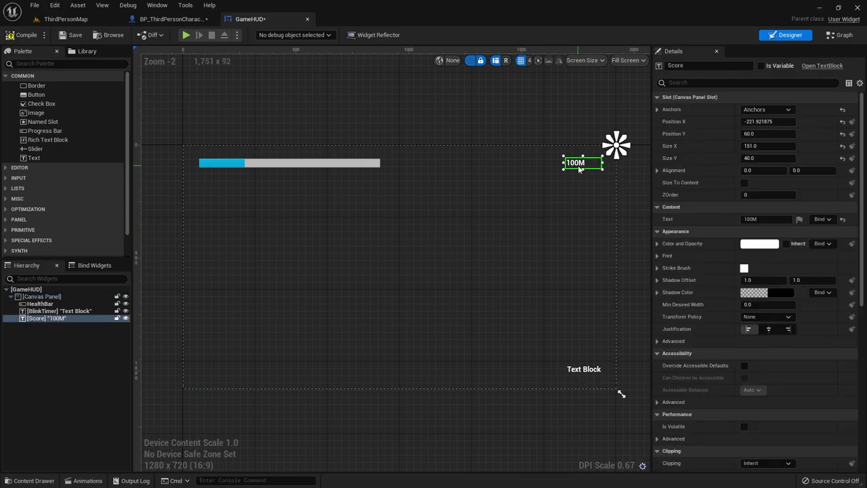
# Create a binding function for Score's text and move its Return Node right.
pyautogui.click(824, 219)
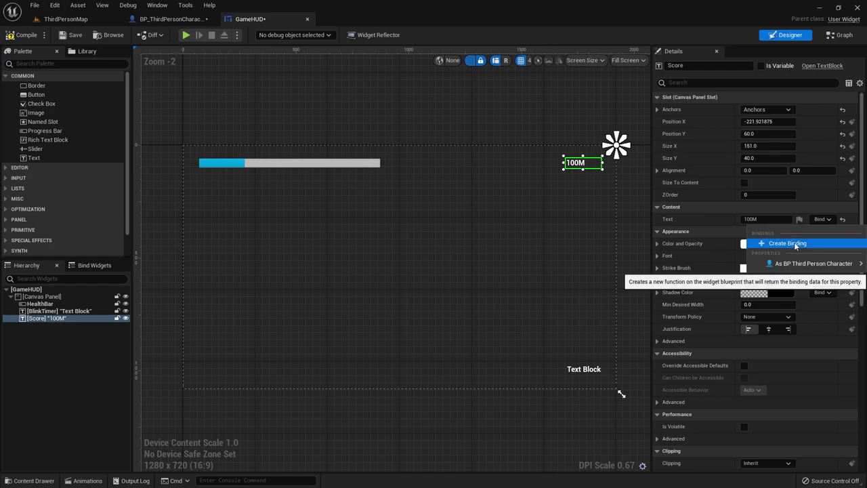
pyautogui.click(794, 242)
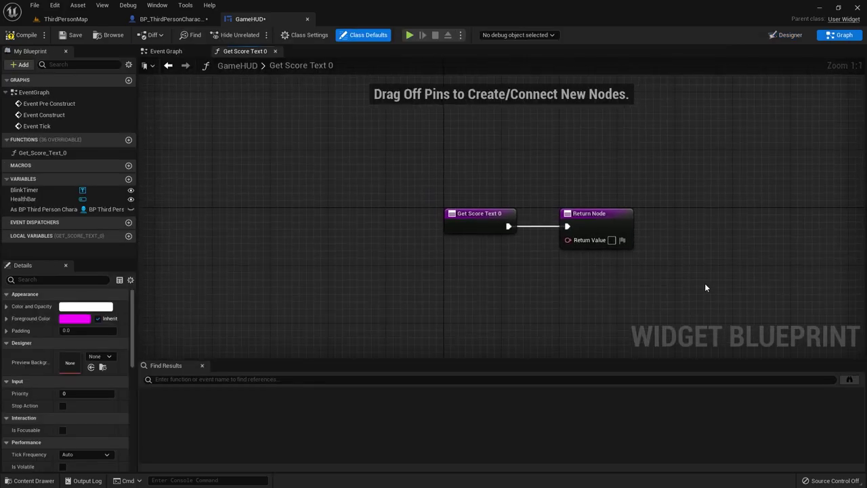
pyautogui.moveTo(705, 288); pyautogui.dragTo(594, 264, button='right')
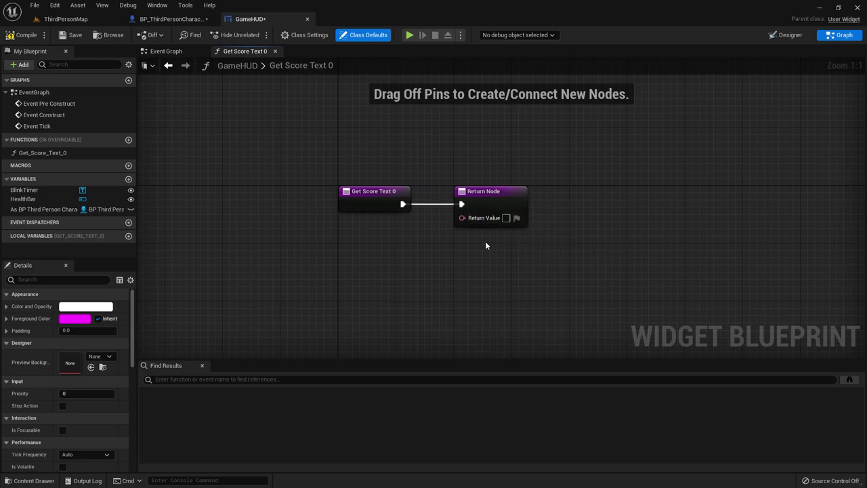
pyautogui.moveTo(553, 254); pyautogui.dragTo(553, 255)
pyautogui.moveTo(491, 192); pyautogui.dragTo(730, 191)
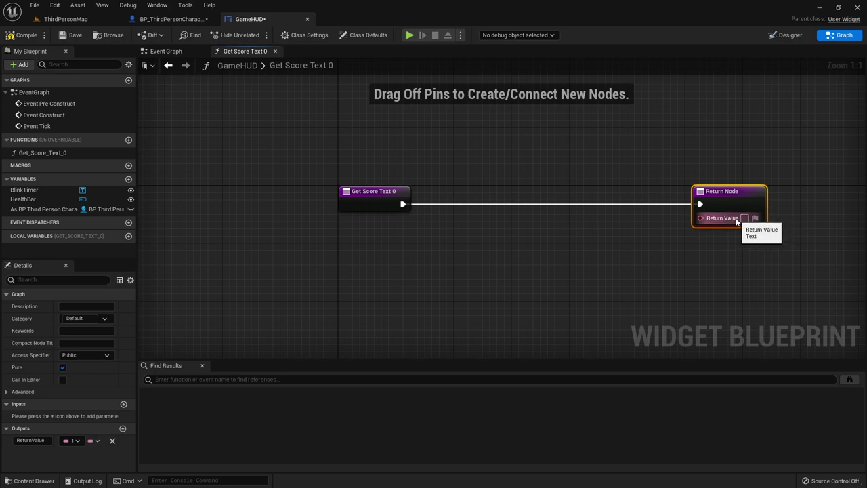
# Make Get Score Text 0 return a Text value and tidy its nodes.
pyautogui.click(77, 441)
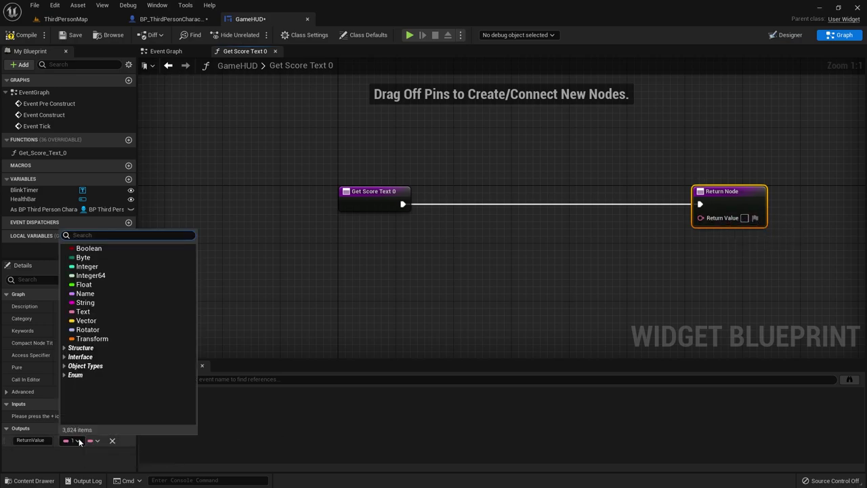
pyautogui.click(95, 311)
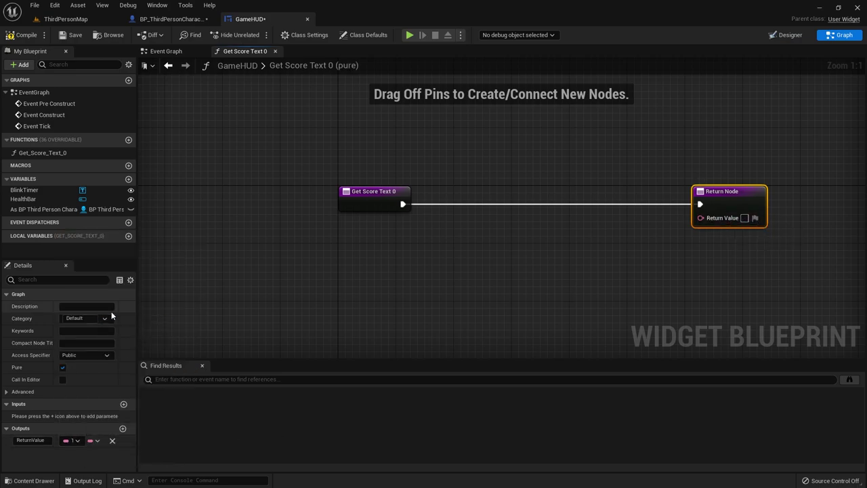
pyautogui.moveTo(370, 207); pyautogui.dragTo(257, 212)
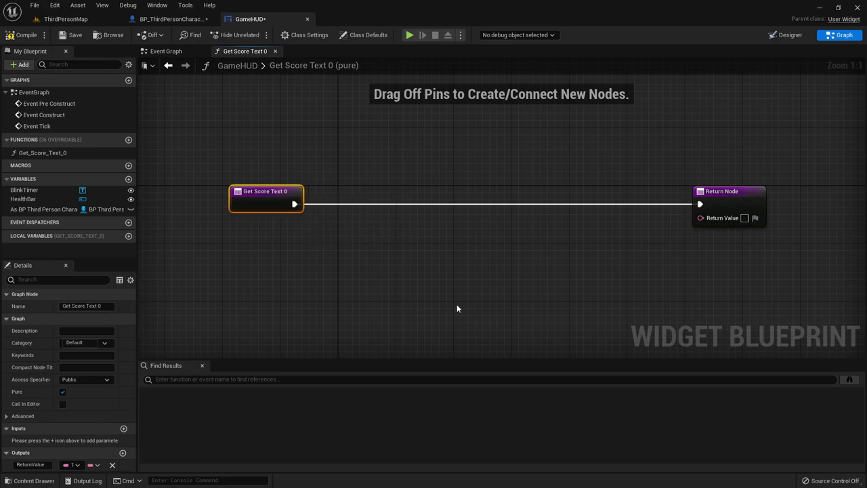
pyautogui.click(406, 254)
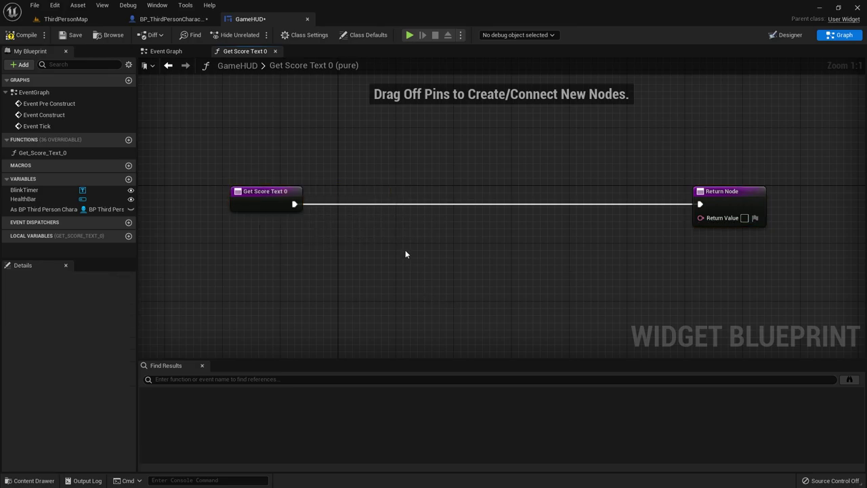
pyautogui.click(166, 51)
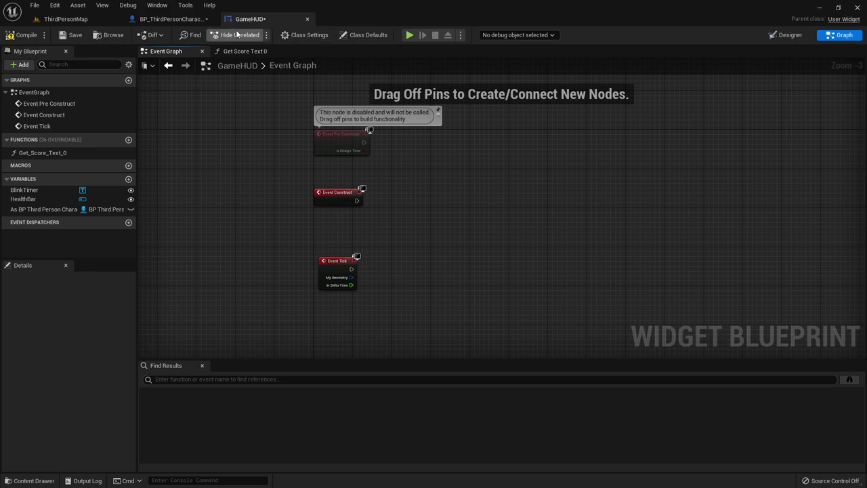
pyautogui.click(789, 35)
pyautogui.click(843, 35)
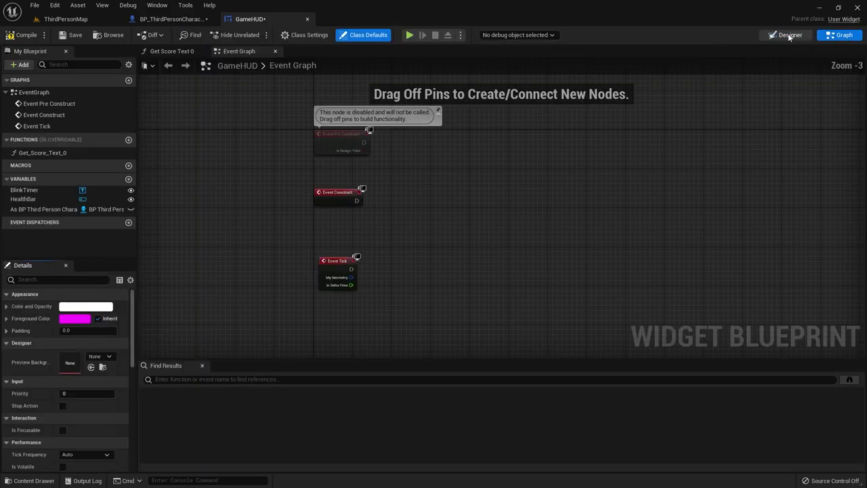
pyautogui.click(789, 34)
pyautogui.click(843, 35)
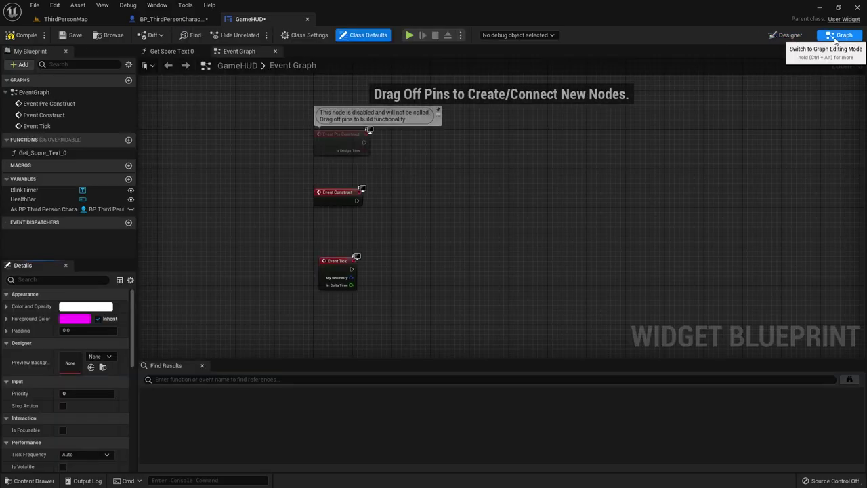
pyautogui.click(789, 34)
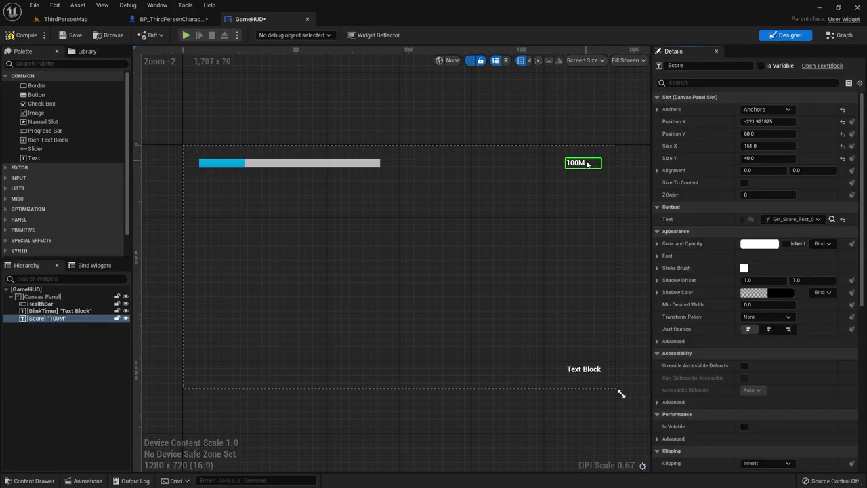
pyautogui.click(816, 220)
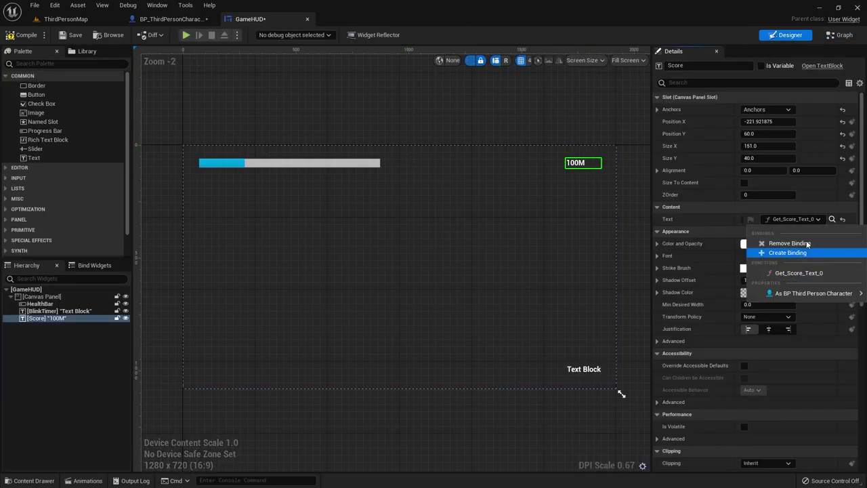
pyautogui.click(843, 36)
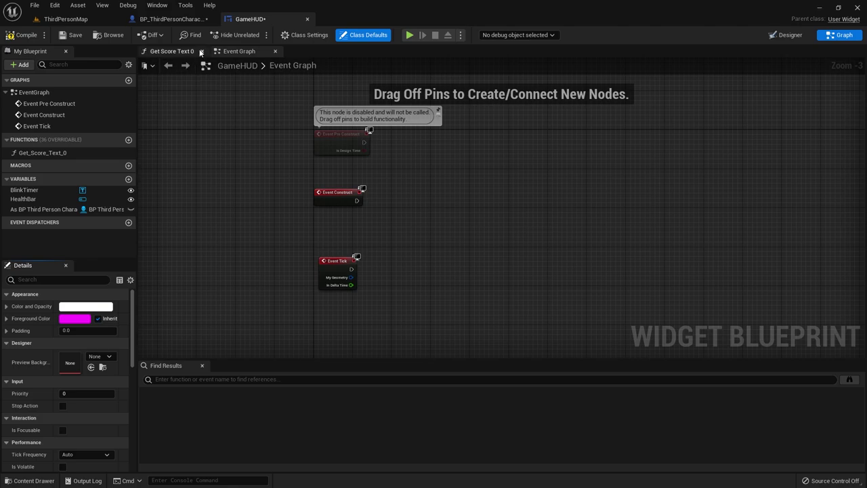
pyautogui.click(171, 51)
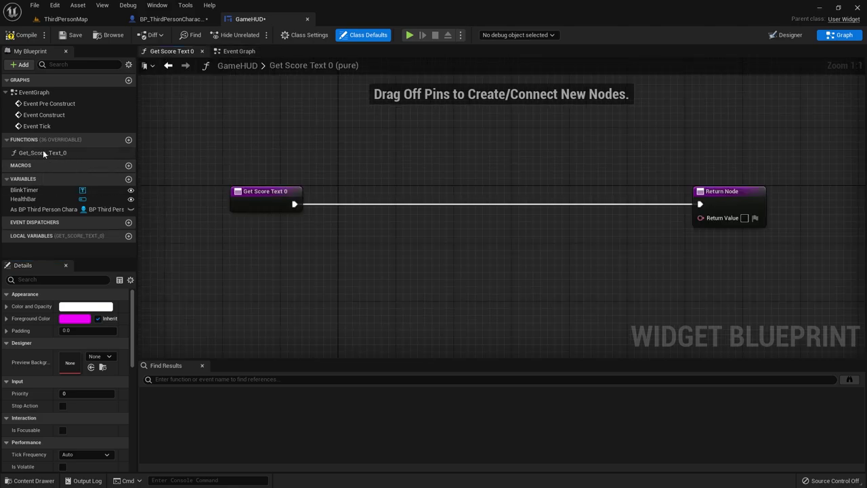
pyautogui.click(239, 52)
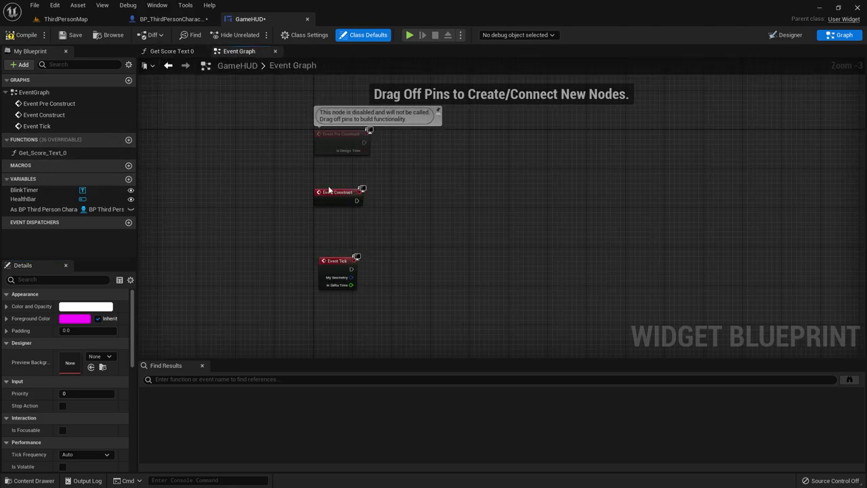
pyautogui.scroll(3, 352, 257)
pyautogui.click(354, 269)
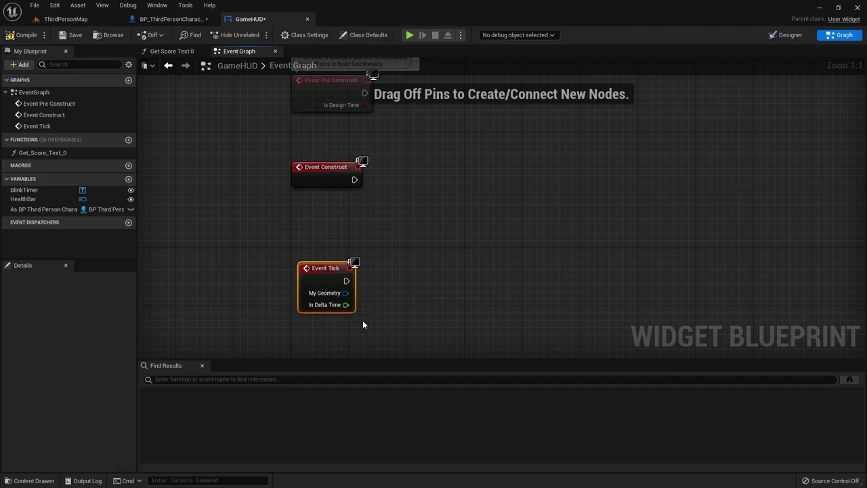
pyautogui.moveTo(391, 239); pyautogui.dragTo(392, 285, button='right')
pyautogui.click(337, 213)
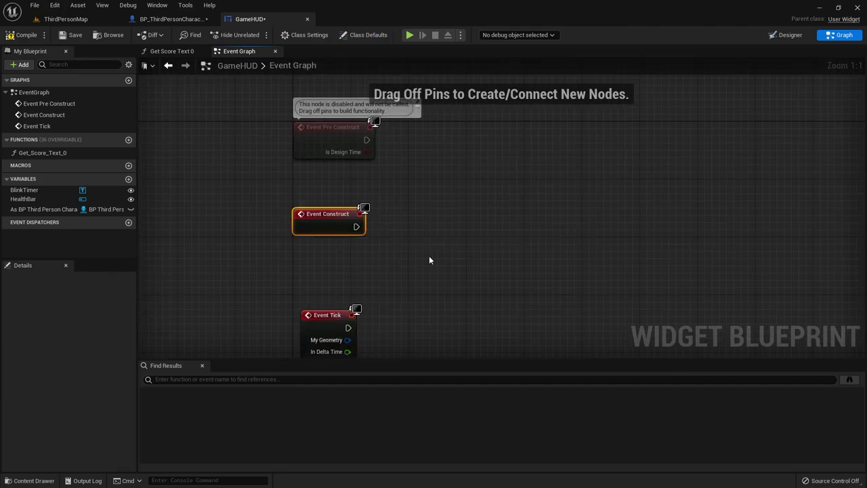
pyautogui.click(171, 51)
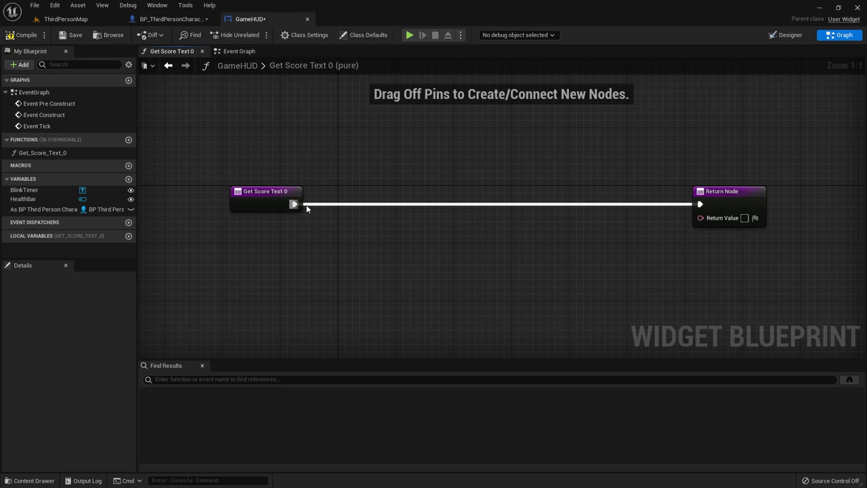
pyautogui.click(236, 52)
# Add a Cast To BP_ThirdPersonCharacter node after Event Construct.
pyautogui.moveTo(356, 225); pyautogui.dragTo(463, 226)
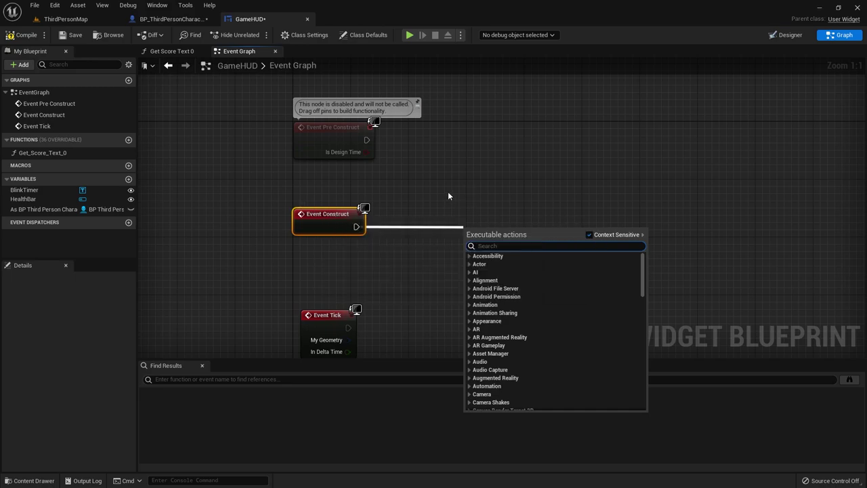
pyautogui.write('cast to')
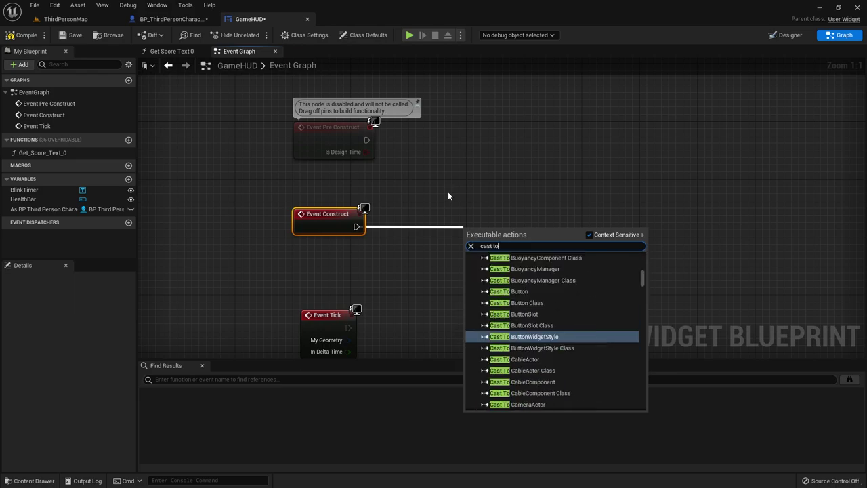
pyautogui.write(' bp_')
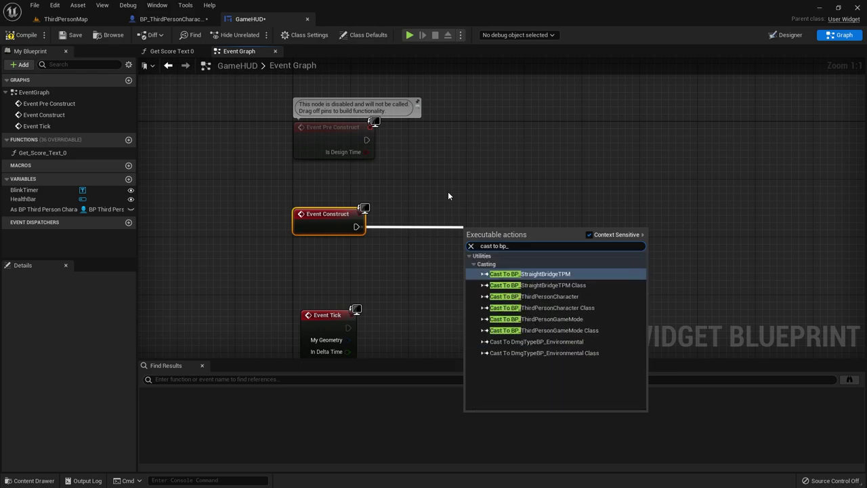
pyautogui.click(533, 296)
pyautogui.moveTo(498, 236)
pyautogui.mouseDown()
pyautogui.moveTo(491, 215)
pyautogui.moveTo(415, 249)
pyautogui.mouseUp()
# Feed Get Player Pawn into the cast and promote its character output to a variable.
pyautogui.write('get')
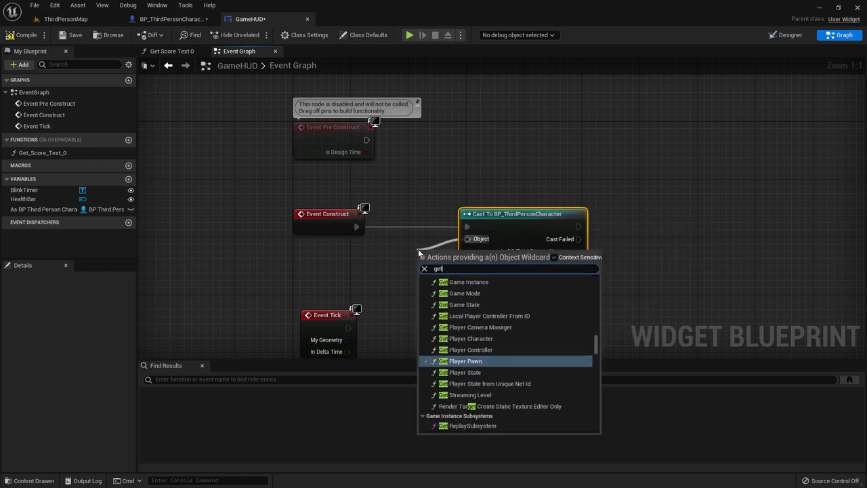
pyautogui.write(' play')
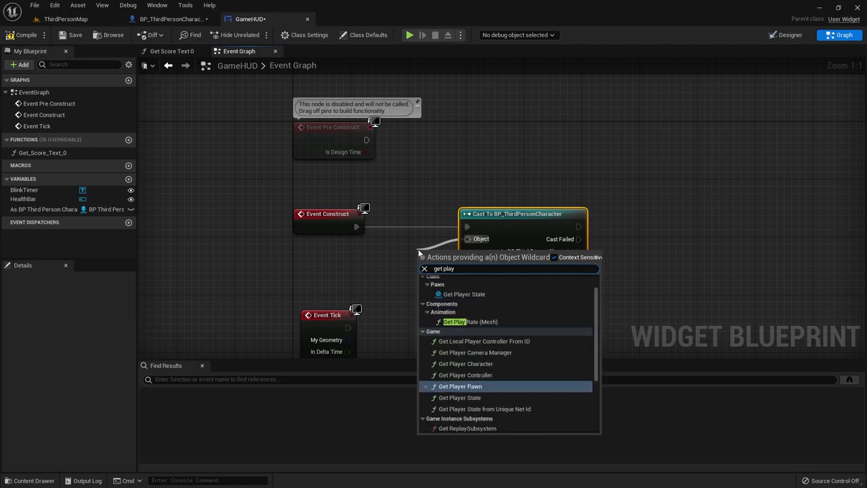
pyautogui.write('er pawn')
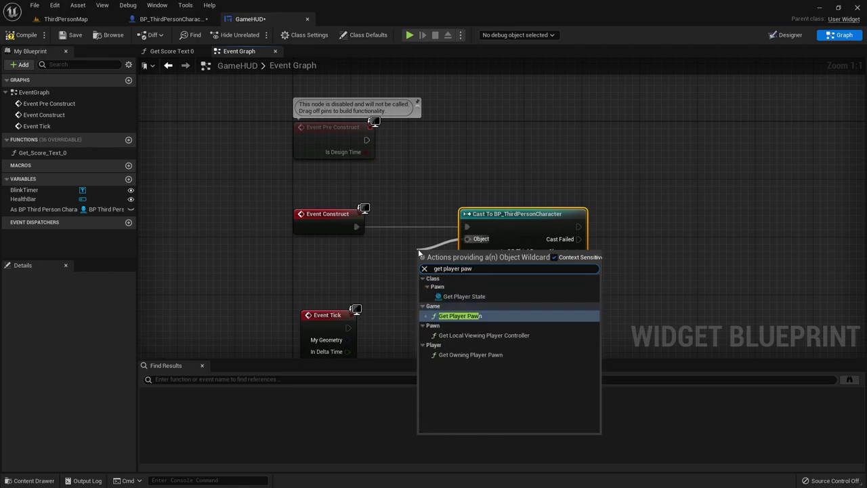
pyautogui.press('Return')
pyautogui.moveTo(429, 256); pyautogui.dragTo(349, 257)
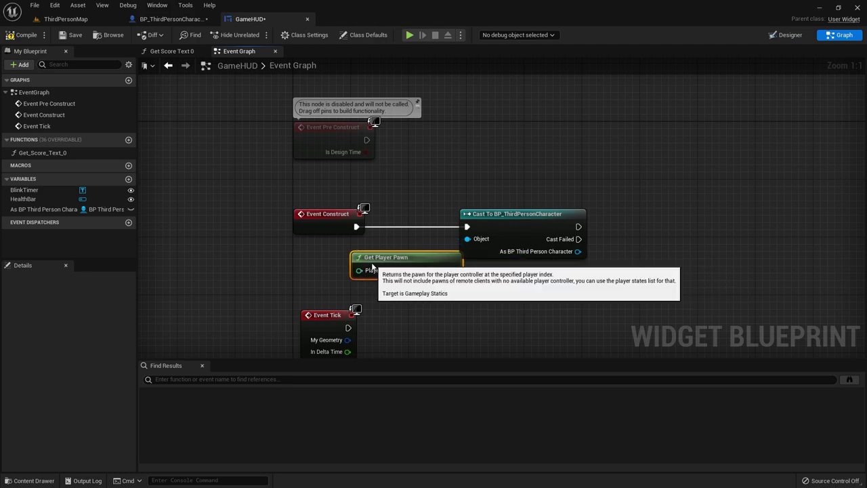
pyautogui.rightClick(579, 252)
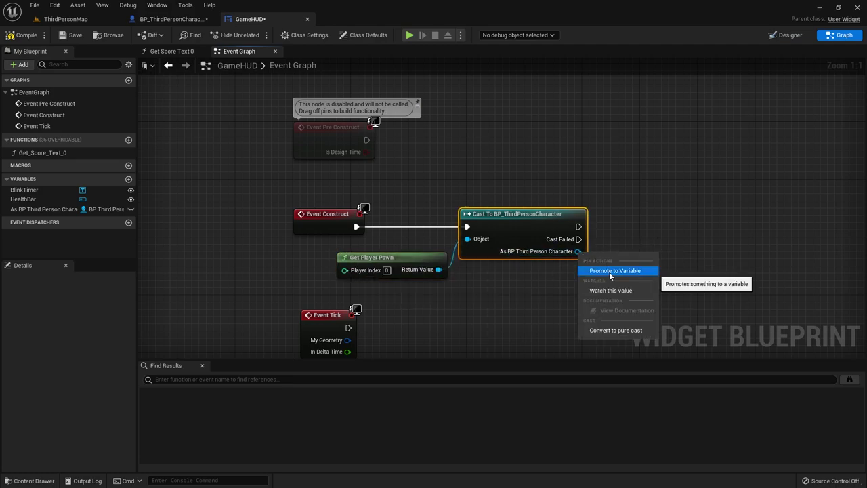
pyautogui.click(610, 271)
pyautogui.moveTo(664, 217); pyautogui.dragTo(641, 224)
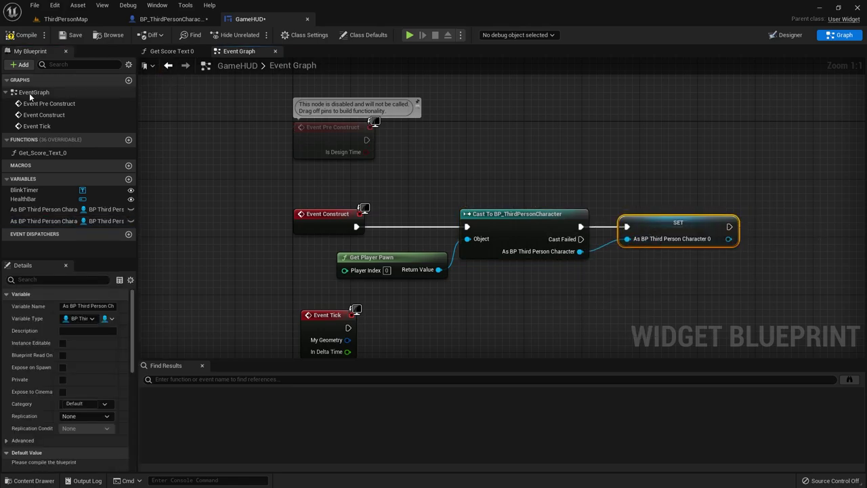
# Compile and save the GameHUD blueprint.
pyautogui.click(71, 35)
pyautogui.click(166, 51)
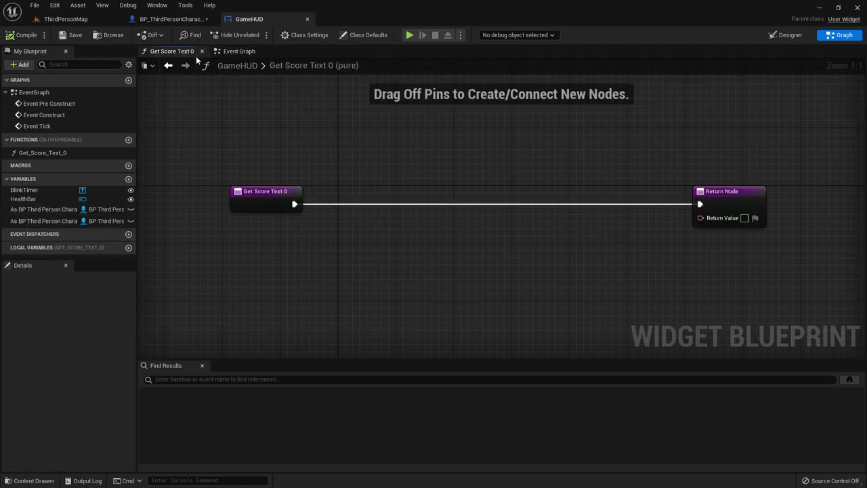
pyautogui.click(237, 52)
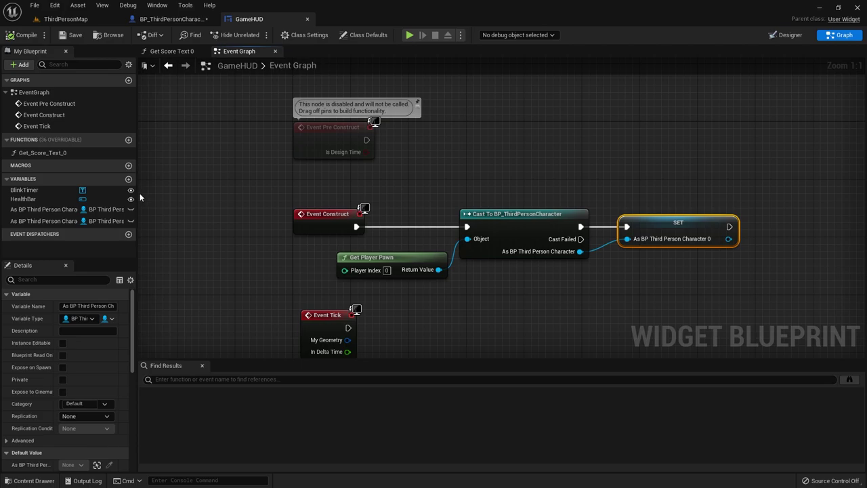
pyautogui.moveTo(138, 193); pyautogui.dragTo(203, 193)
# Delete the old As BP Third Person Character variable and its SET node.
pyautogui.click(163, 209)
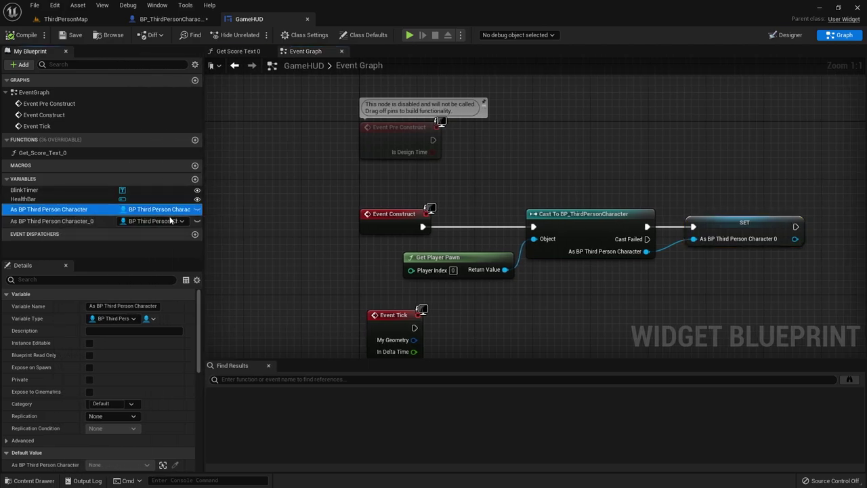
pyautogui.press('Delete')
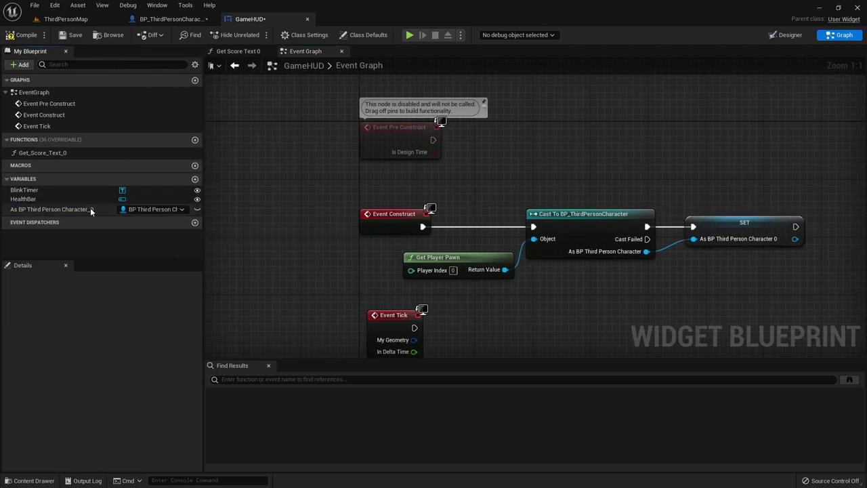
pyautogui.click(86, 209)
pyautogui.click(751, 233)
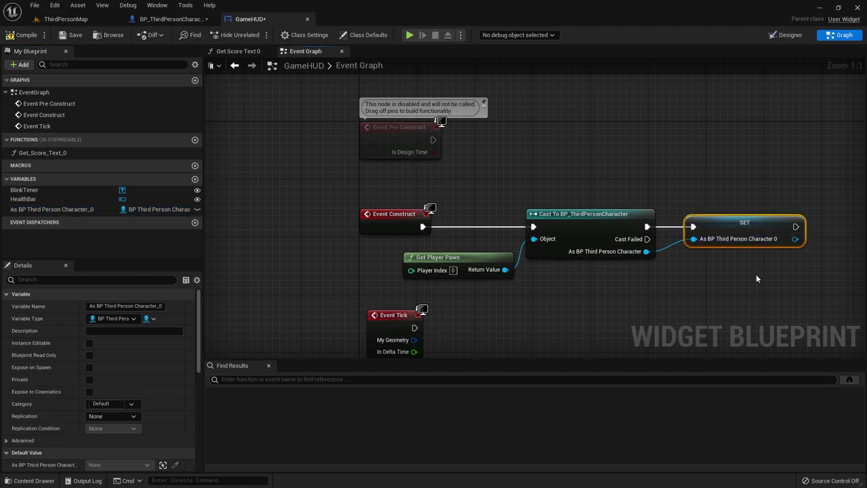
pyautogui.press('Delete')
# Promote the cast output to As BP Third Person Character and delete the _0 duplicate.
pyautogui.rightClick(644, 251)
pyautogui.press('Escape')
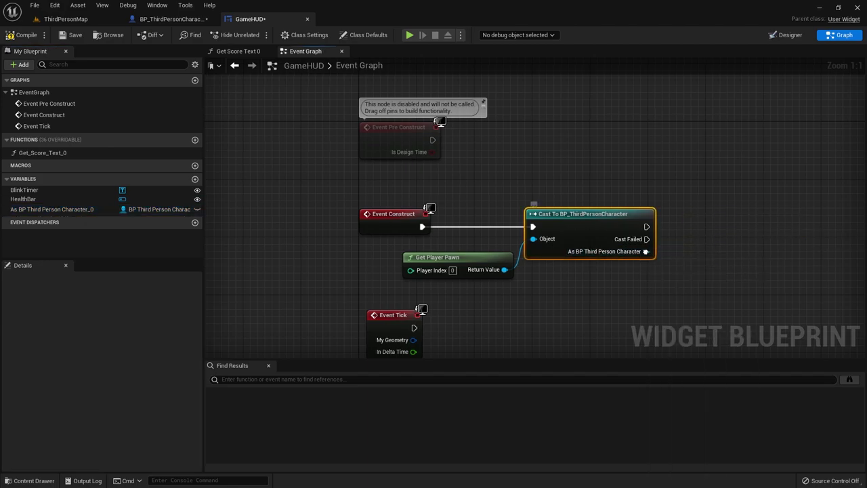
pyautogui.rightClick(644, 252)
pyautogui.click(678, 270)
pyautogui.click(718, 230)
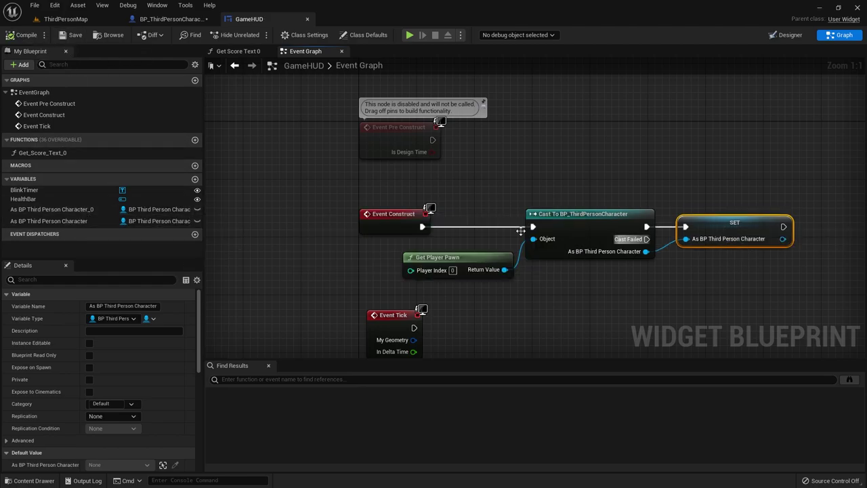
pyautogui.click(79, 208)
pyautogui.press('Delete')
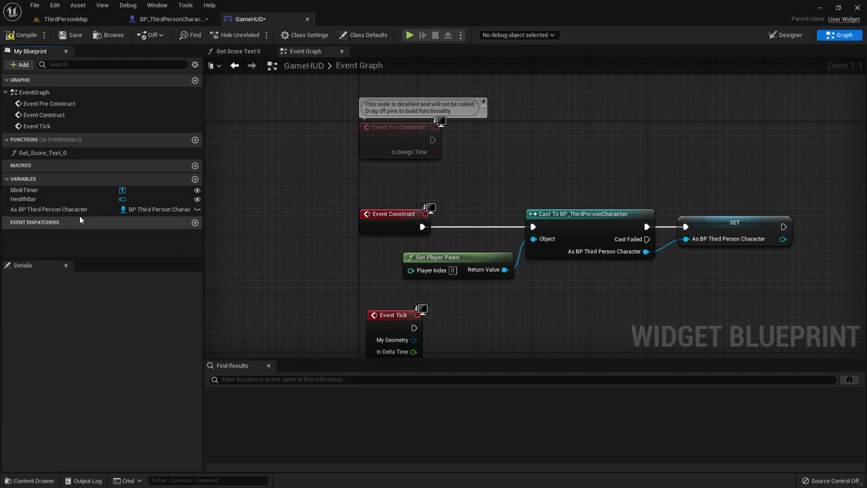
pyautogui.click(69, 209)
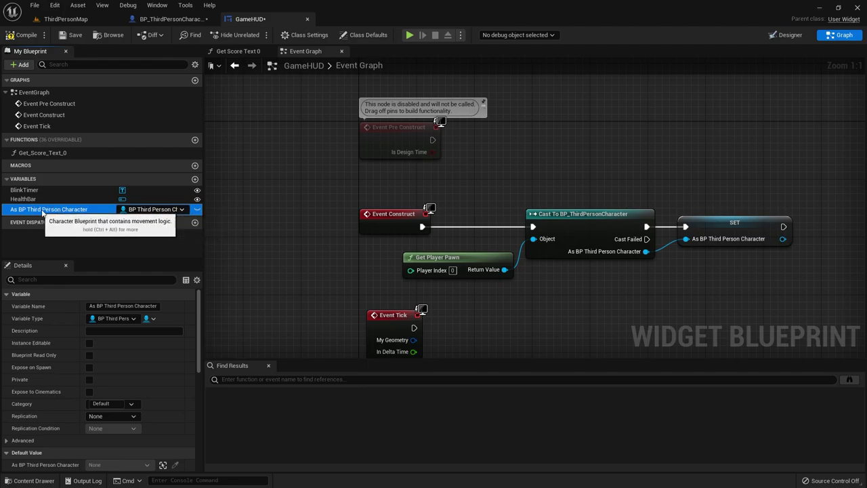
# Add a getter for As BP Third Person Character in Get Score Text 0.
pyautogui.click(244, 54)
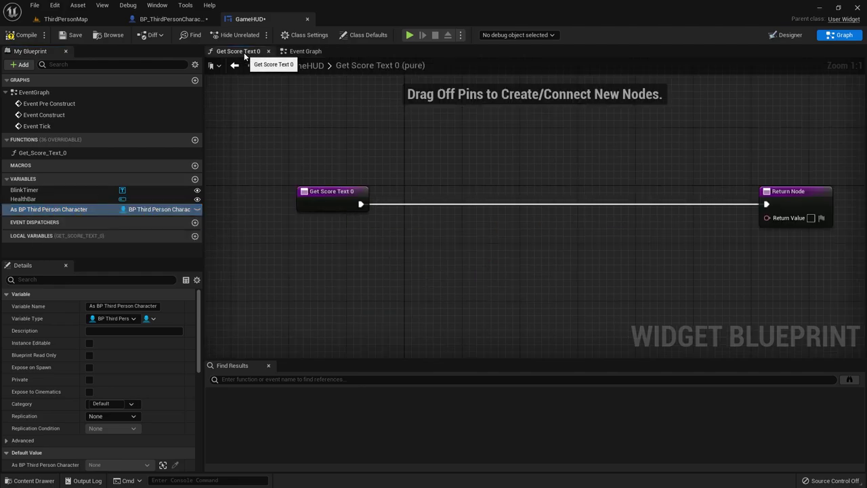
pyautogui.moveTo(48, 209)
pyautogui.mouseDown()
pyautogui.moveTo(397, 250)
pyautogui.moveTo(358, 232)
pyautogui.moveTo(359, 240)
pyautogui.mouseUp()
pyautogui.click(443, 264)
pyautogui.moveTo(412, 244); pyautogui.dragTo(410, 270)
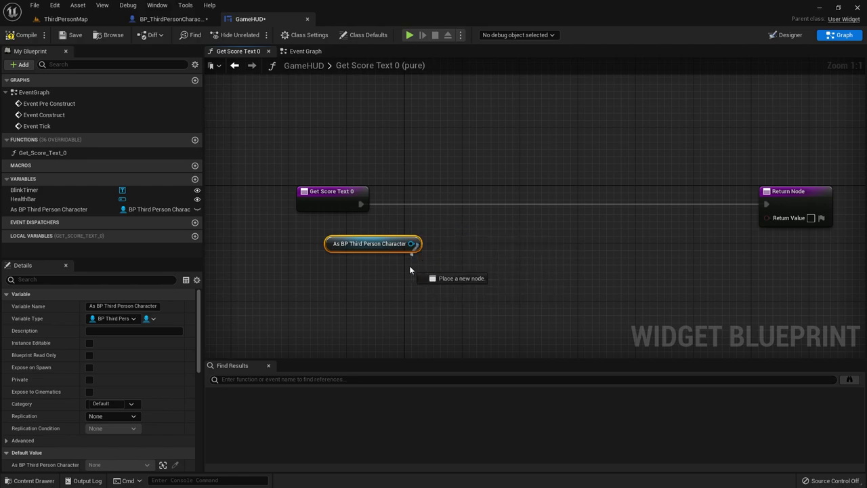
# Pull a Get Distance node from the character reference.
pyautogui.moveTo(409, 270); pyautogui.dragTo(473, 260)
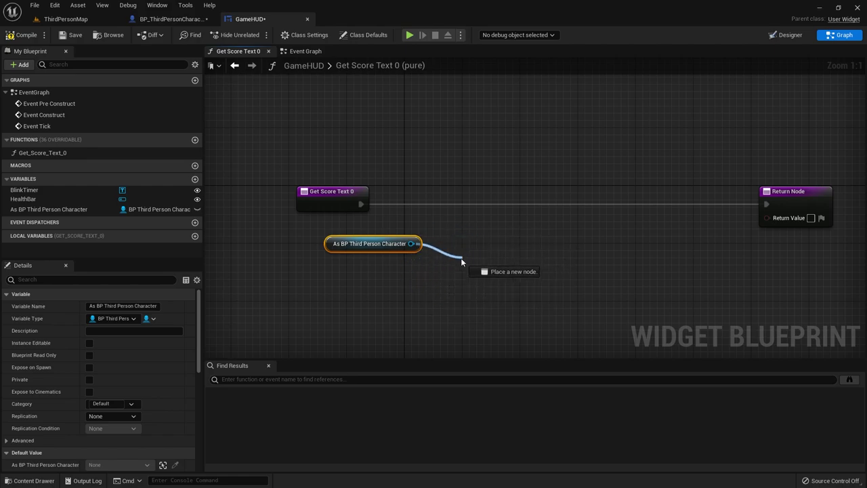
pyautogui.moveTo(472, 256); pyautogui.dragTo(459, 265)
pyautogui.write('distance')
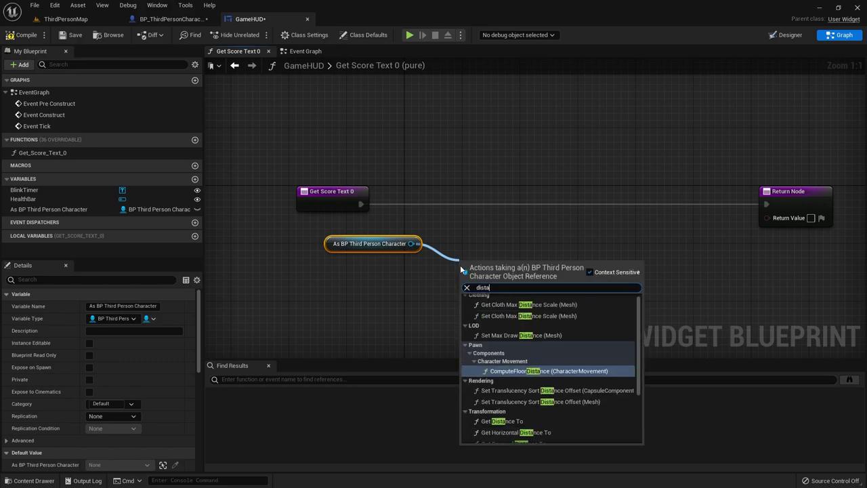
pyautogui.scroll(-3, 585, 396)
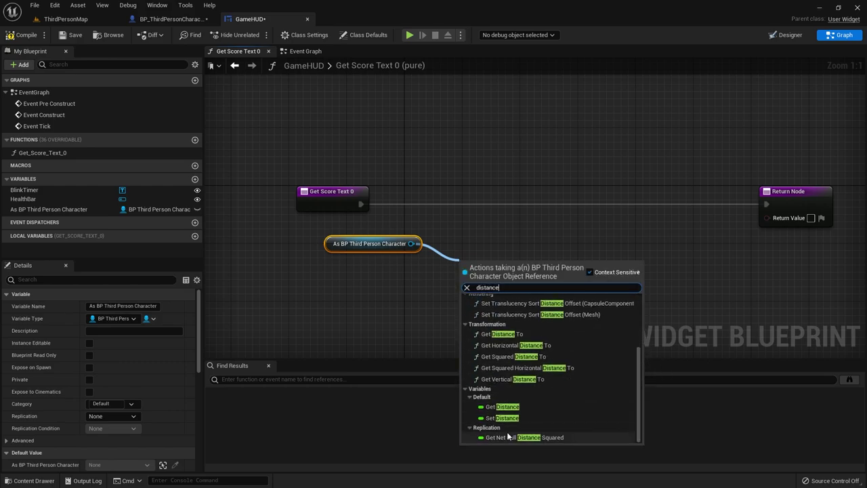
pyautogui.click(508, 407)
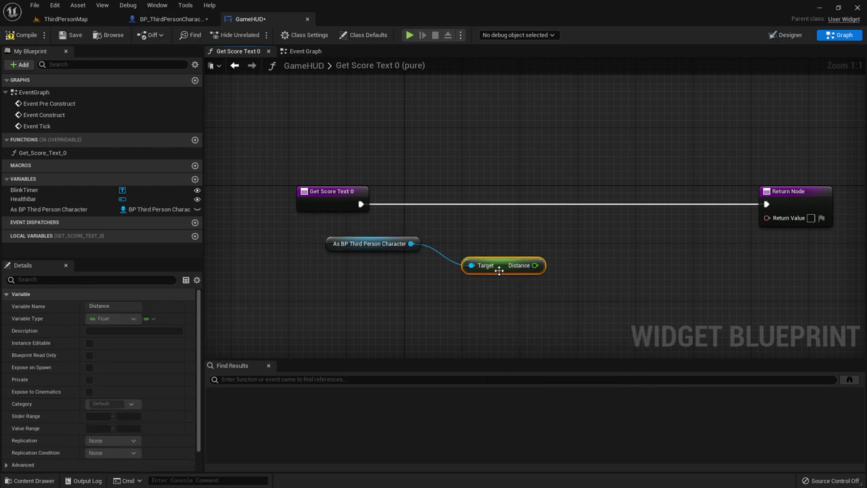
pyautogui.moveTo(498, 270); pyautogui.dragTo(498, 249)
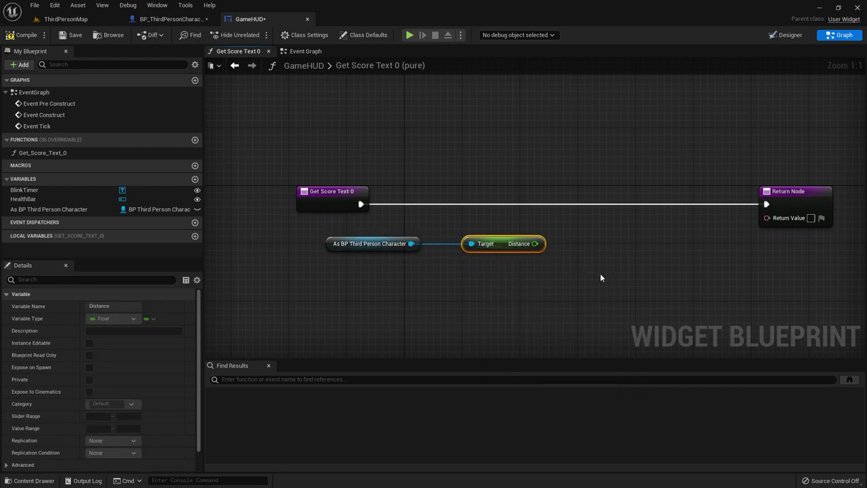
pyautogui.moveTo(687, 254); pyautogui.dragTo(567, 250, button='right')
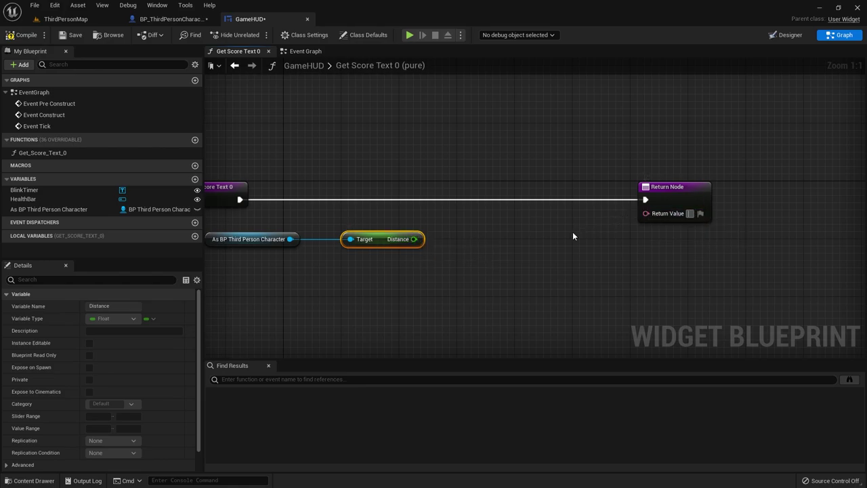
# Add a Format Text node to the graph.
pyautogui.click(511, 241)
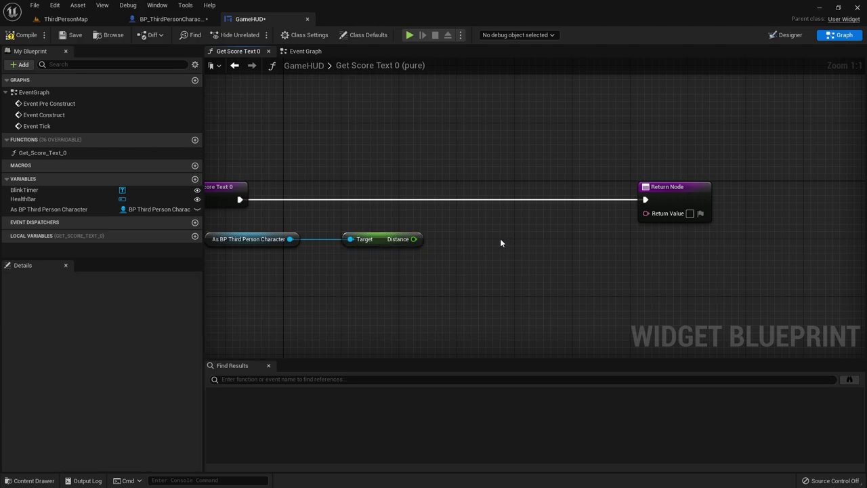
pyautogui.rightClick(501, 242)
pyautogui.write('for')
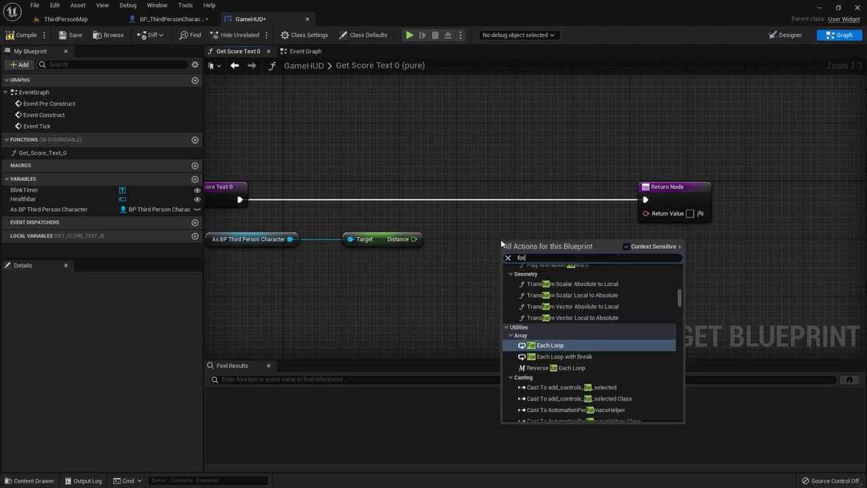
pyautogui.write('mat rex')
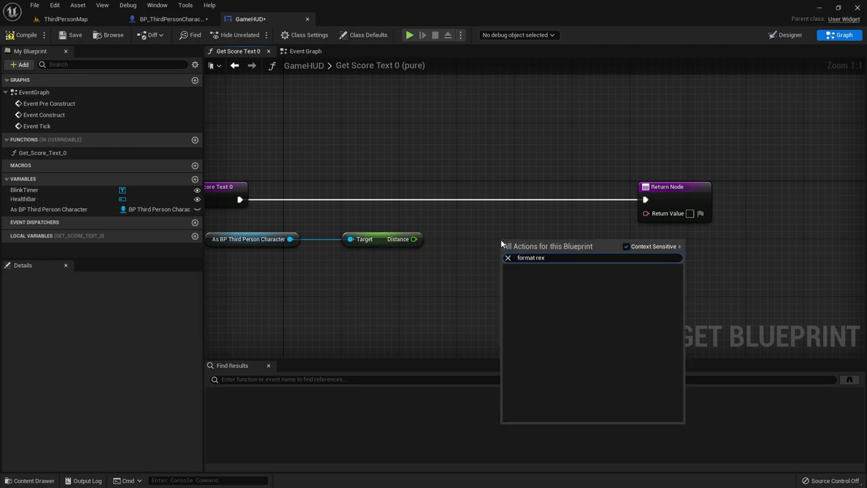
pyautogui.press('BackSpace')
pyautogui.press('BackSpace')
pyautogui.press('BackSpace')
pyautogui.write('t')
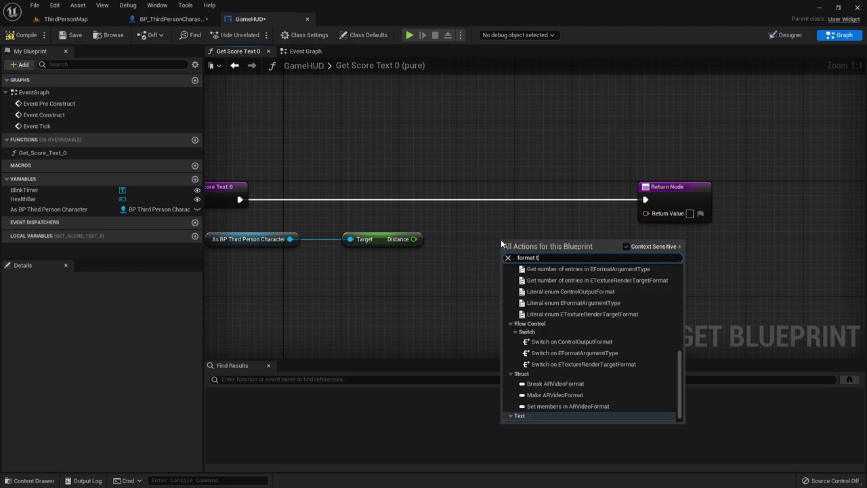
pyautogui.write('ext')
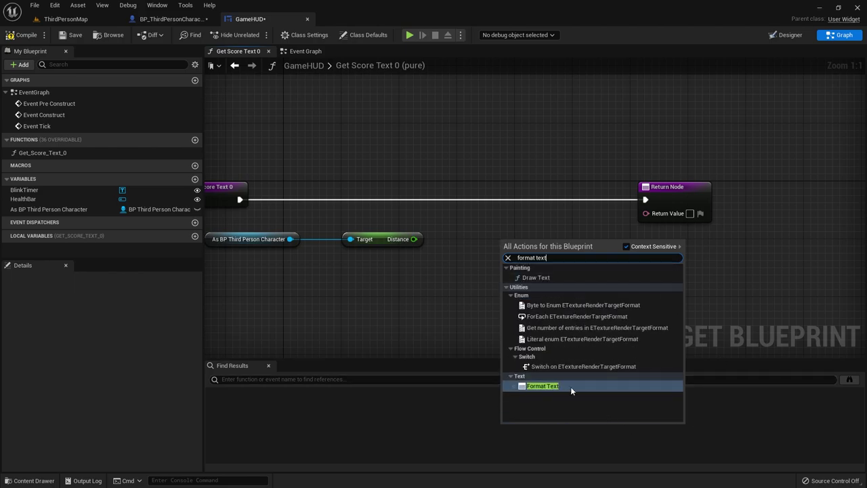
pyautogui.click(571, 388)
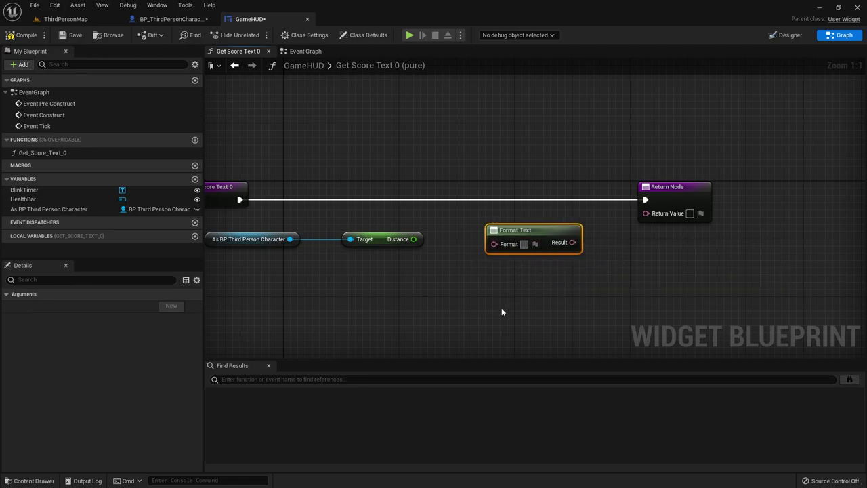
# Connect Distance to Format Text, creating an expanded To Text (Double) node.
pyautogui.moveTo(414, 239); pyautogui.dragTo(497, 247)
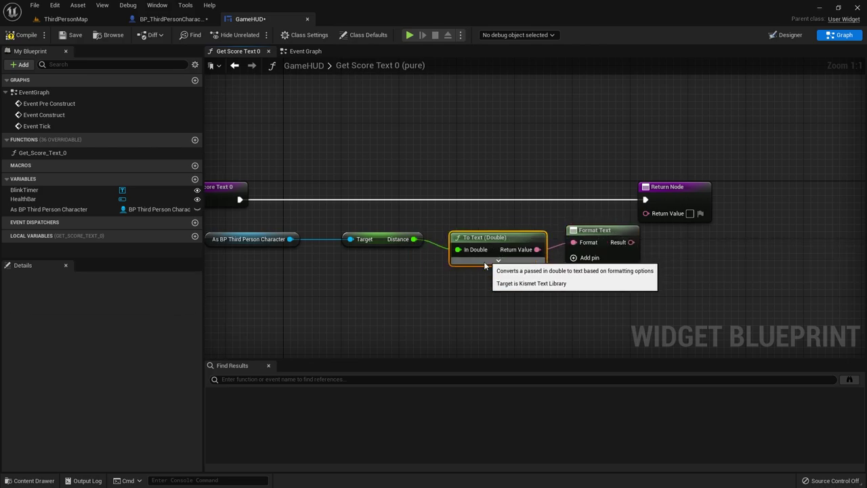
pyautogui.click(485, 263)
pyautogui.moveTo(382, 316); pyautogui.dragTo(492, 295, button='right')
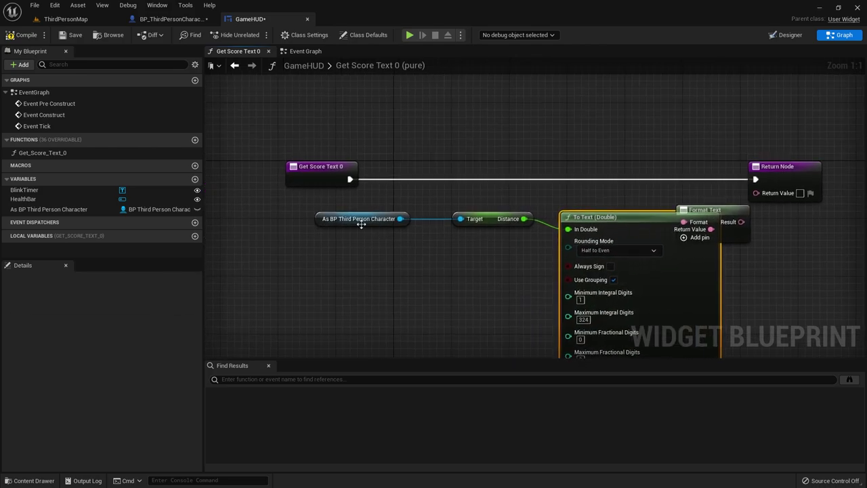
pyautogui.moveTo(312, 203)
pyautogui.mouseDown()
pyautogui.moveTo(617, 232)
pyautogui.moveTo(504, 227)
pyautogui.mouseUp()
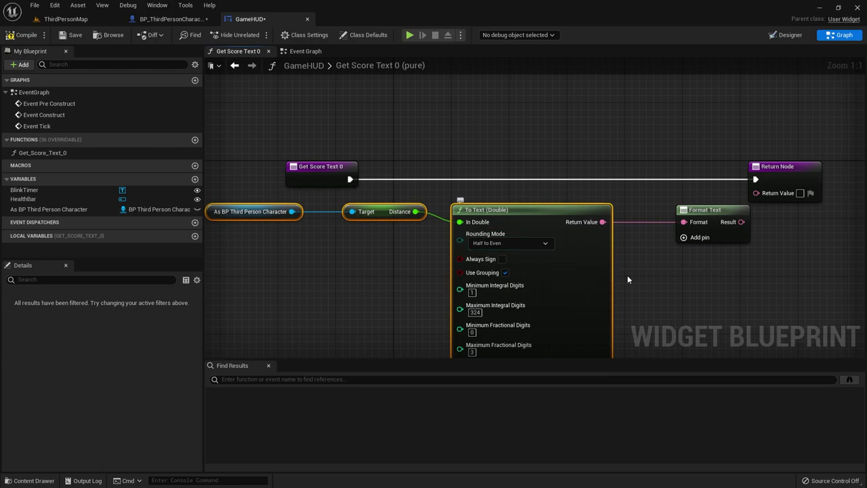
# Break the wire into Format Text's Format pin and shift the node left.
pyautogui.moveTo(627, 275); pyautogui.dragTo(572, 277, button='right')
pyautogui.keyDown('alt'); pyautogui.click(631, 224); pyautogui.keyUp('alt')
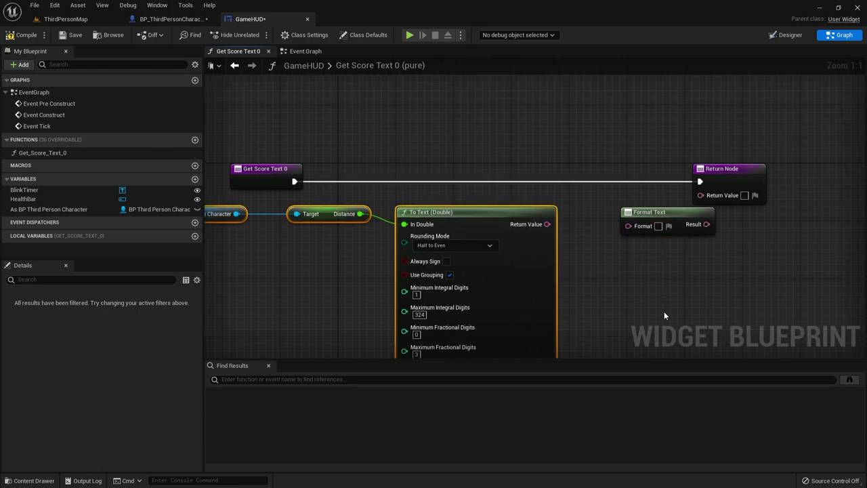
pyautogui.moveTo(653, 212); pyautogui.dragTo(629, 212)
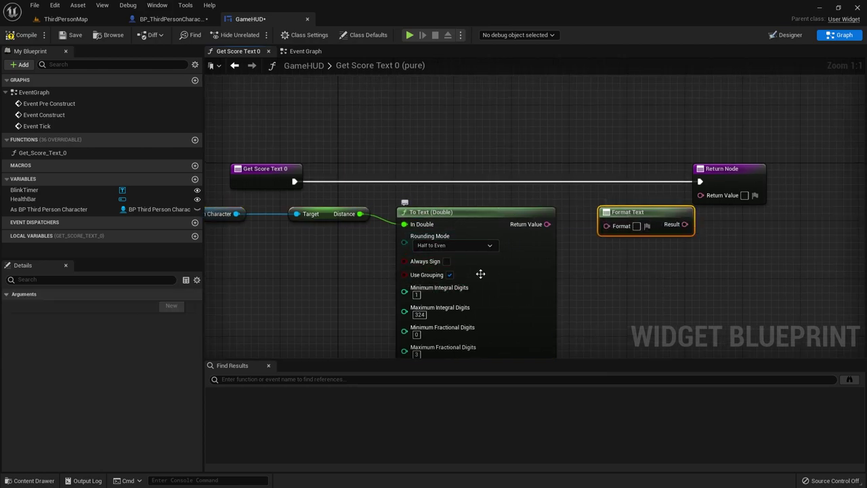
pyautogui.moveTo(480, 274); pyautogui.dragTo(503, 203, button='right')
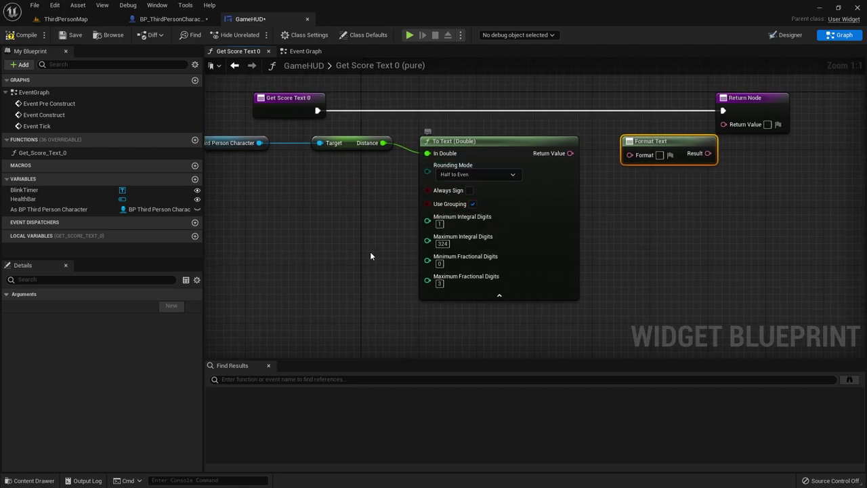
# Set To Text (Double) Minimum and Maximum Fractional Digits both to 0.
pyautogui.moveTo(344, 223); pyautogui.dragTo(387, 229, button='right')
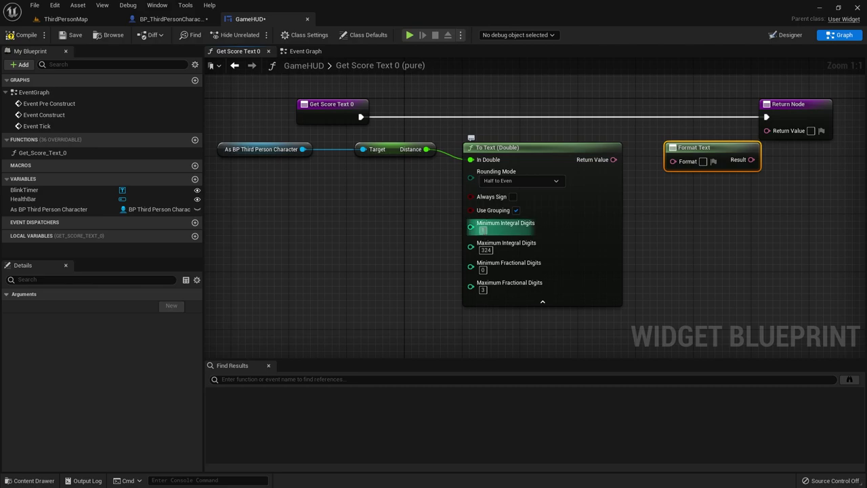
pyautogui.click(400, 246)
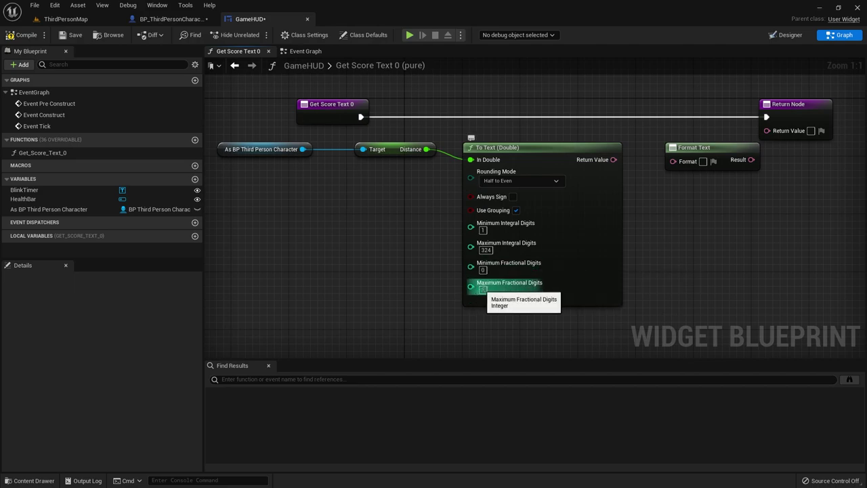
pyautogui.click(483, 290)
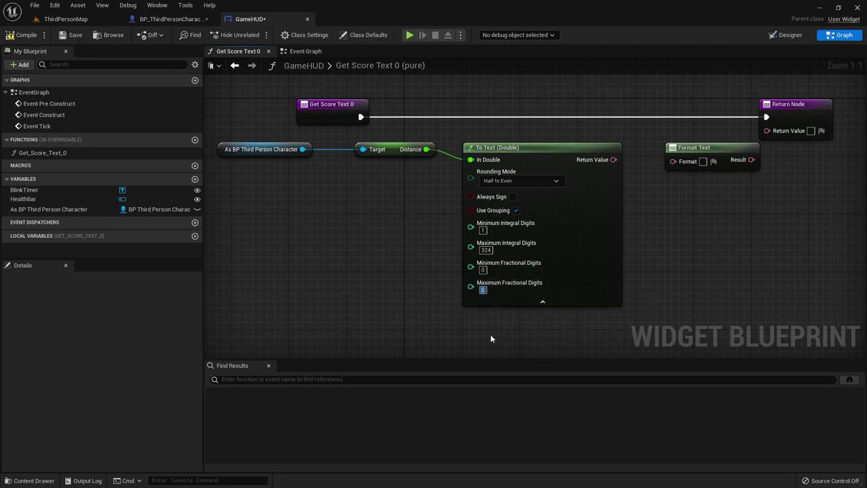
pyautogui.write('1')
pyautogui.press('Return')
pyautogui.click(483, 289)
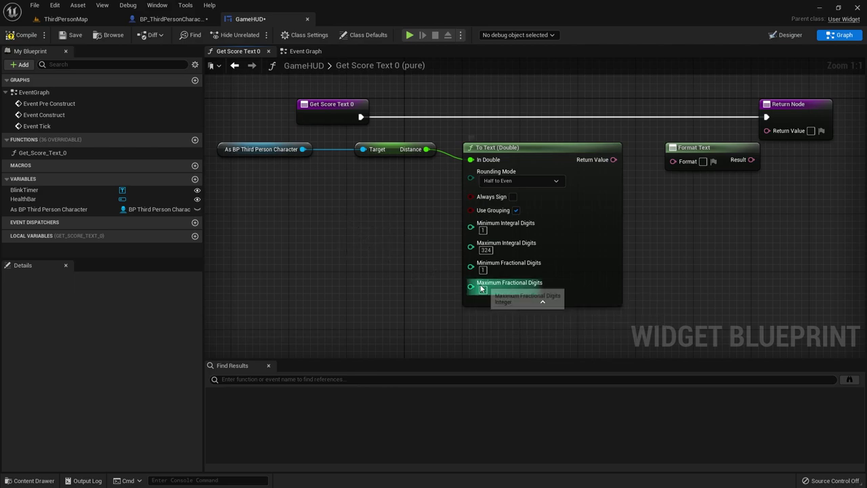
pyautogui.write('0')
pyautogui.click(483, 269)
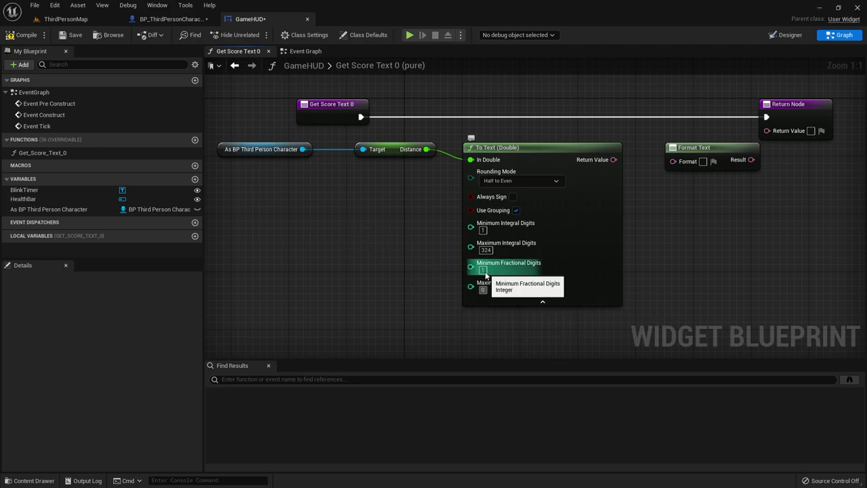
pyautogui.write('0')
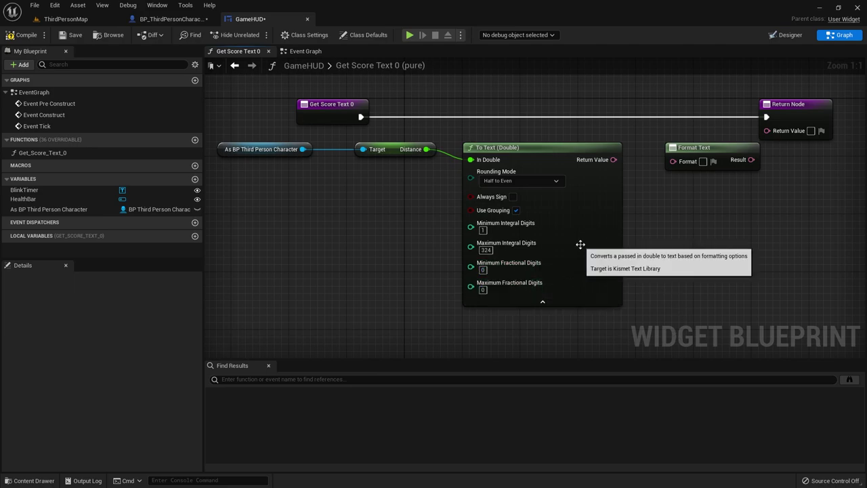
# Wire the To Text (Double) output into the Return Node, moving Format Text aside.
pyautogui.moveTo(647, 216); pyautogui.dragTo(550, 259, button='right')
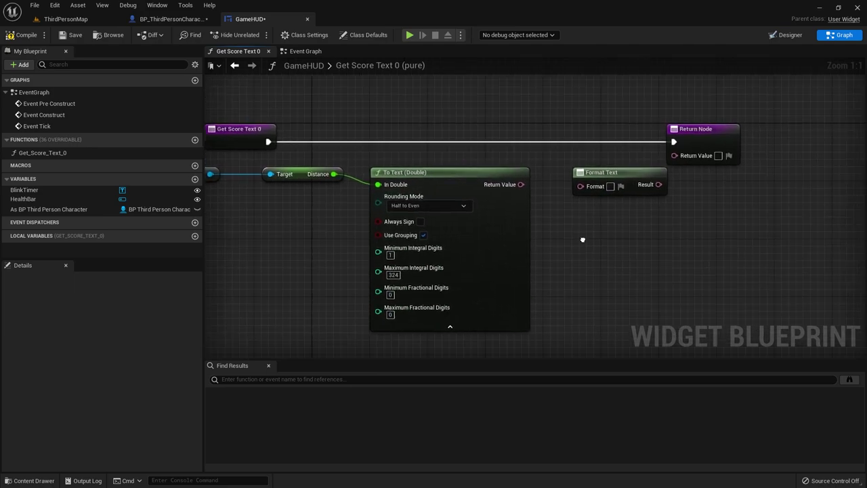
pyautogui.moveTo(655, 202); pyautogui.dragTo(666, 175)
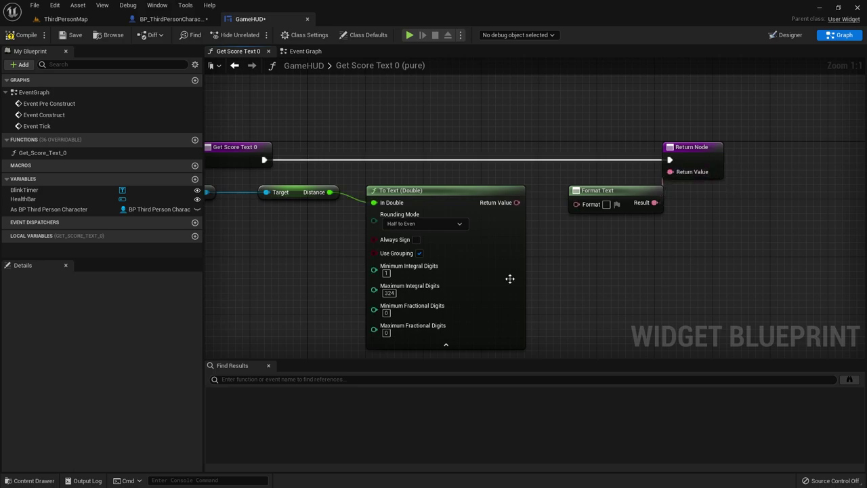
pyautogui.click(606, 203)
pyautogui.click(784, 35)
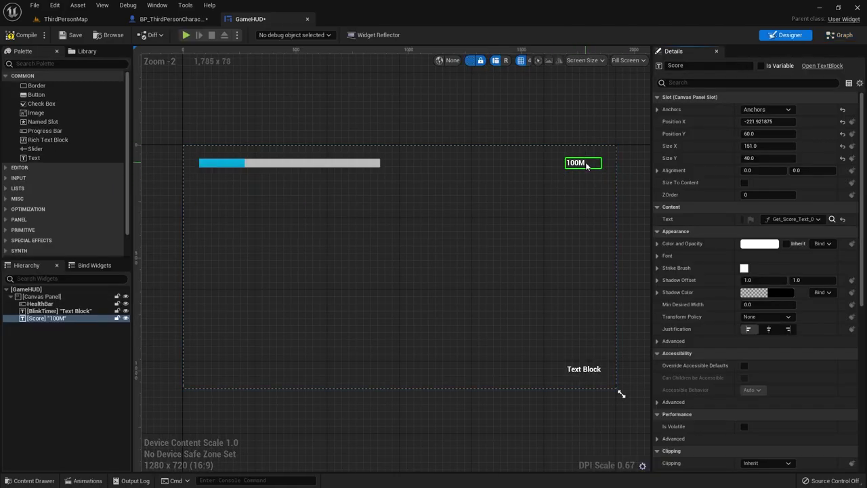
pyautogui.click(831, 39)
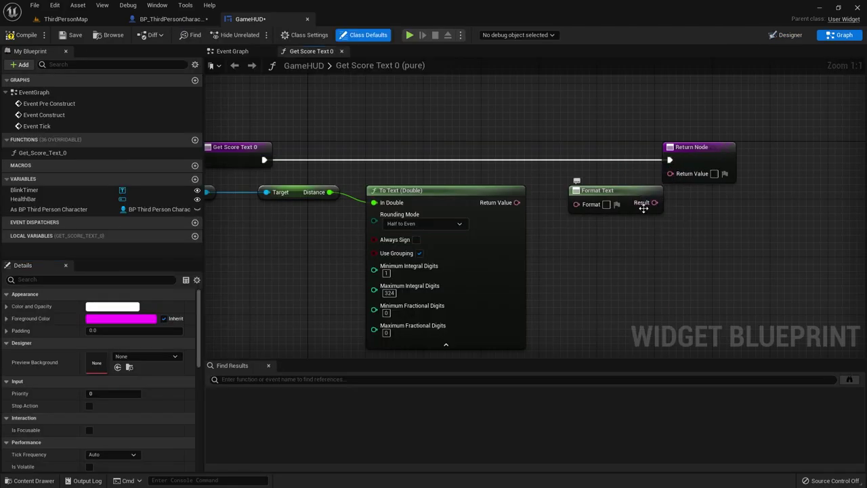
pyautogui.moveTo(643, 193); pyautogui.dragTo(638, 242)
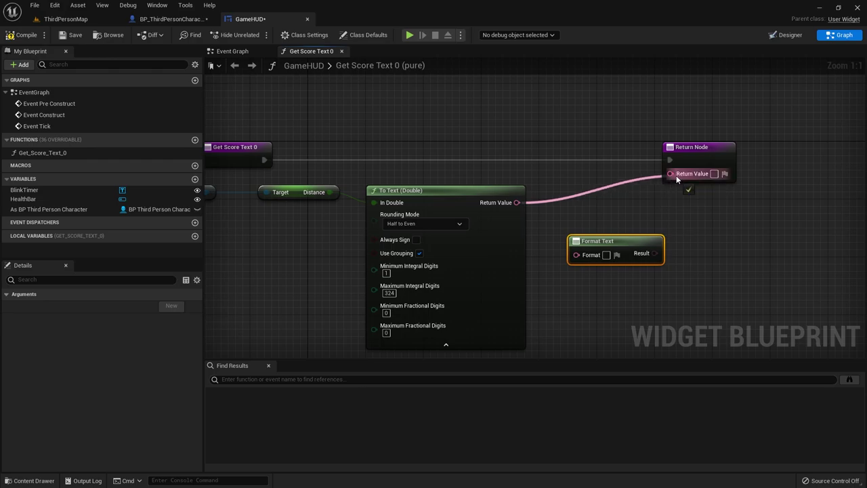
pyautogui.moveTo(676, 175); pyautogui.dragTo(676, 176)
pyautogui.moveTo(522, 176); pyautogui.dragTo(597, 177, button='right')
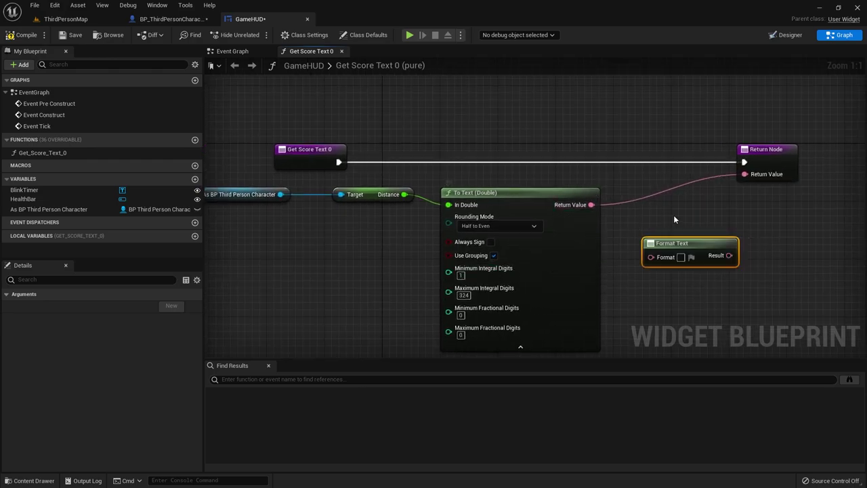
# Play-test the ThirdPersonMap level and watch the score count up in whole numbers.
pyautogui.click(68, 22)
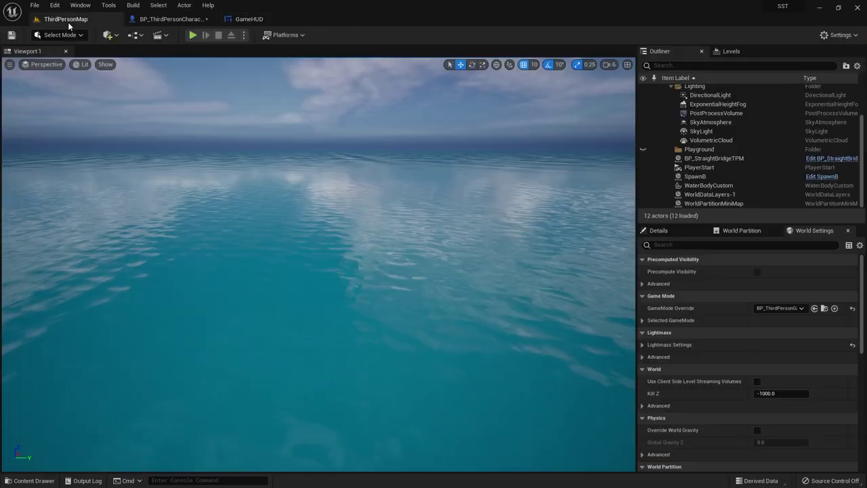
pyautogui.click(192, 35)
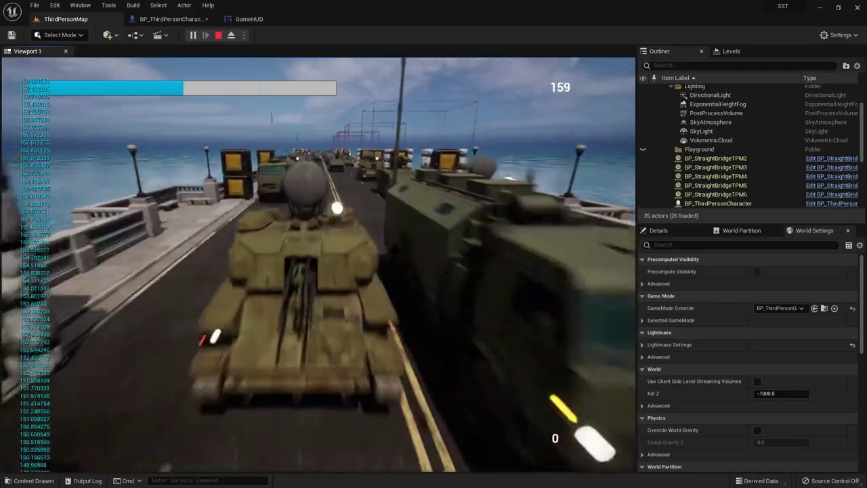
pyautogui.press('Escape')
# In the GameHUD graph, wire the Format Text result to the function's return value.
pyautogui.click(229, 19)
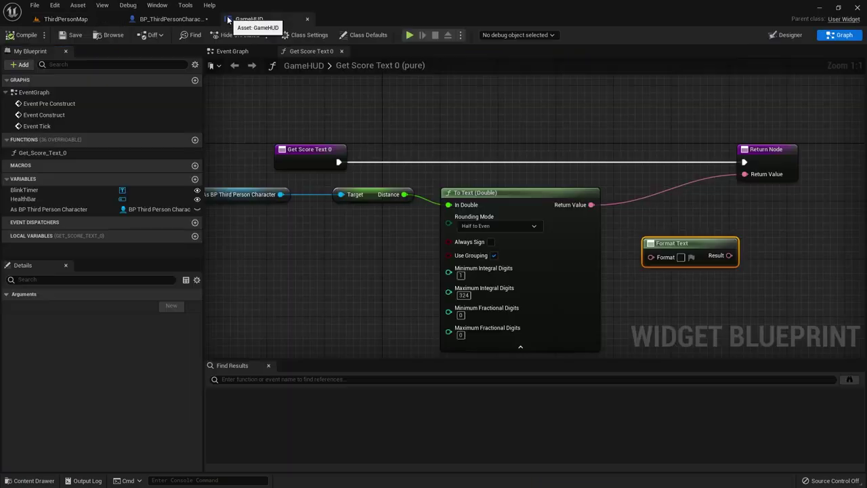
pyautogui.moveTo(684, 244); pyautogui.dragTo(670, 222)
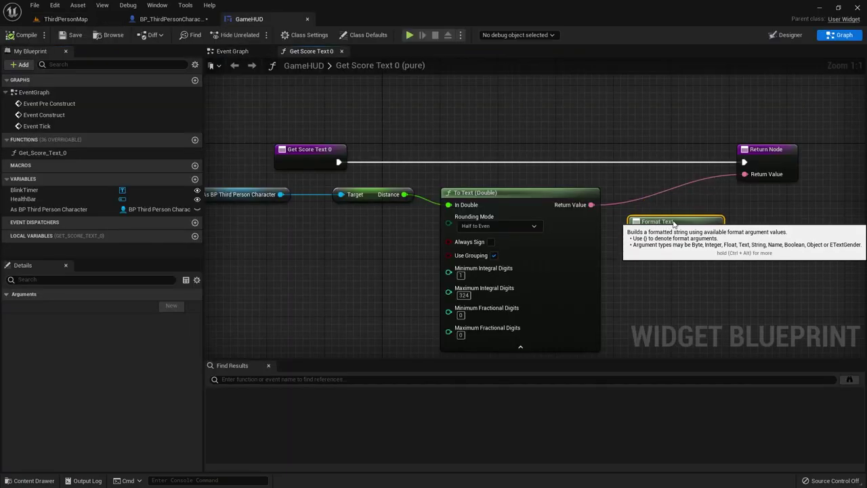
pyautogui.moveTo(590, 205)
pyautogui.mouseDown()
pyautogui.moveTo(637, 234)
pyautogui.moveTo(668, 208)
pyautogui.mouseUp()
pyautogui.keyDown('alt'); pyautogui.click(640, 235); pyautogui.keyUp('alt')
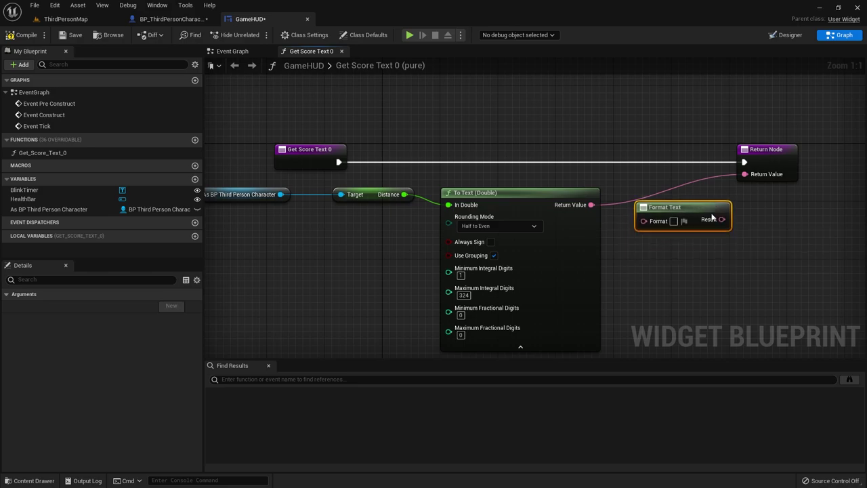
pyautogui.moveTo(722, 219); pyautogui.dragTo(745, 174)
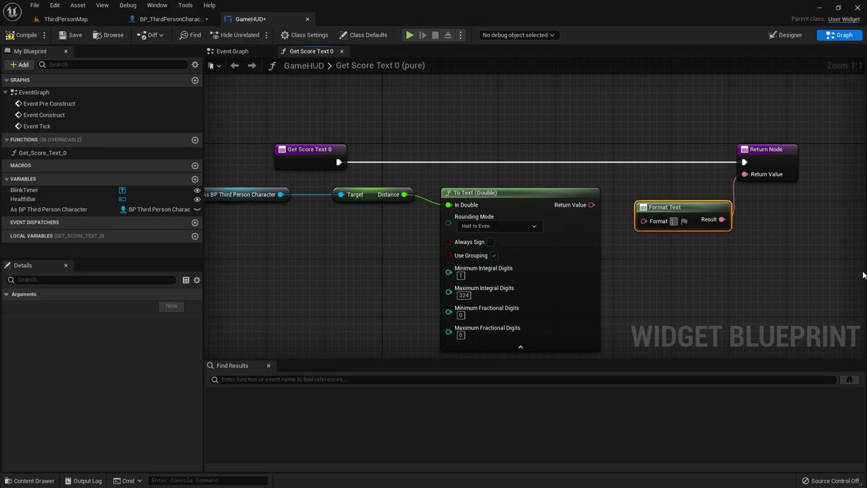
pyautogui.write('{0')
pyautogui.moveTo(762, 273); pyautogui.dragTo(600, 259, button='right')
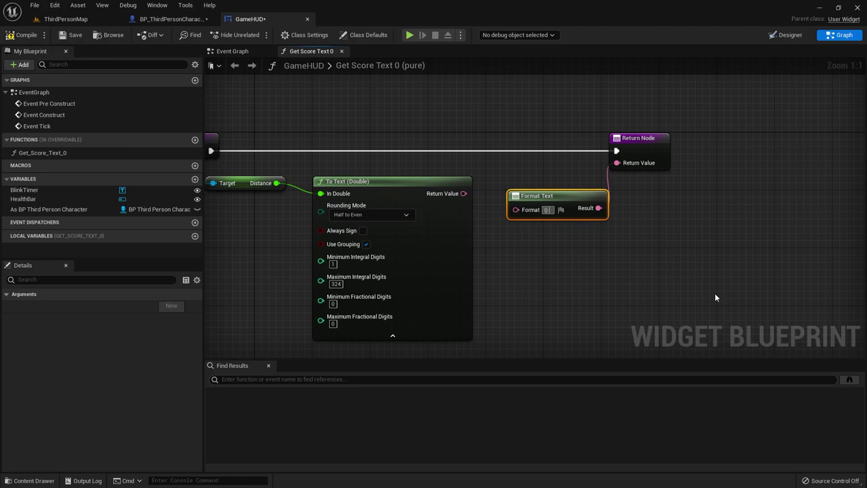
# Set the Format to '{Distance} M' and feed the converted distance into the Distance pin.
pyautogui.write(' M')
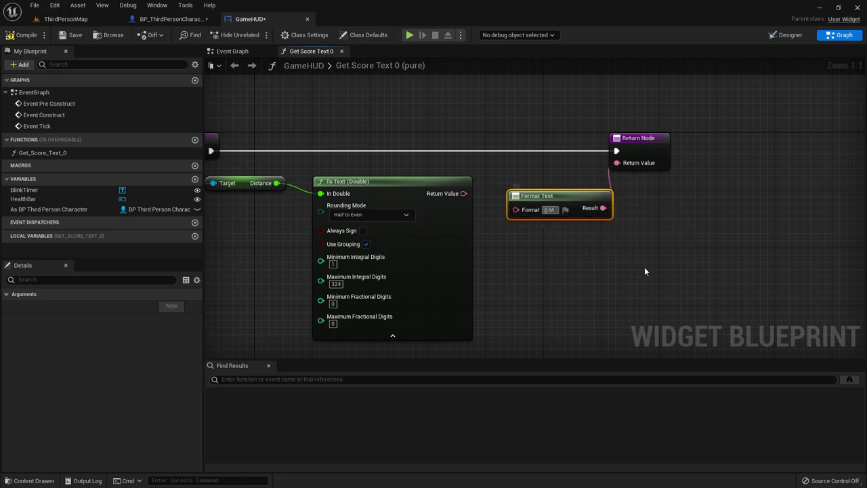
pyautogui.press('Return')
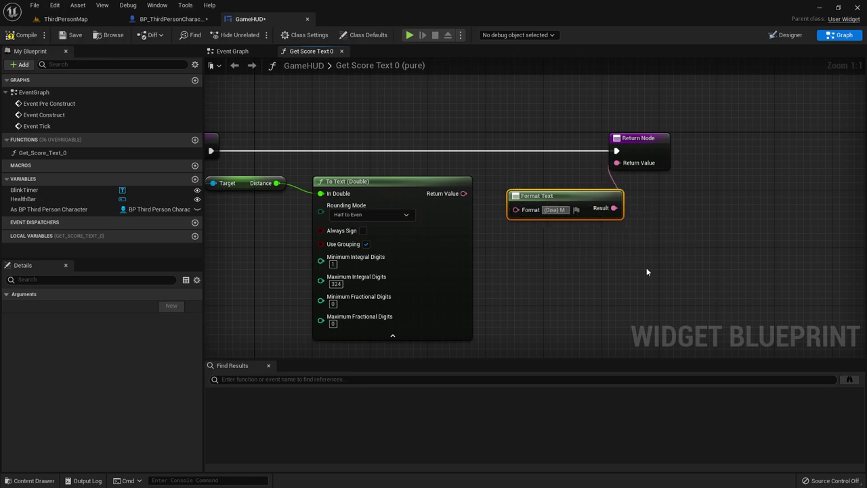
pyautogui.write('Distance')
pyautogui.press('Return')
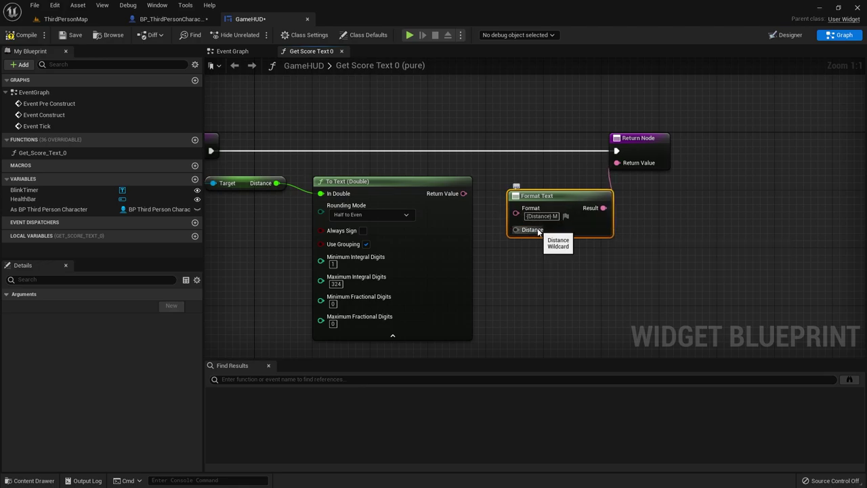
pyautogui.moveTo(464, 193); pyautogui.dragTo(515, 229)
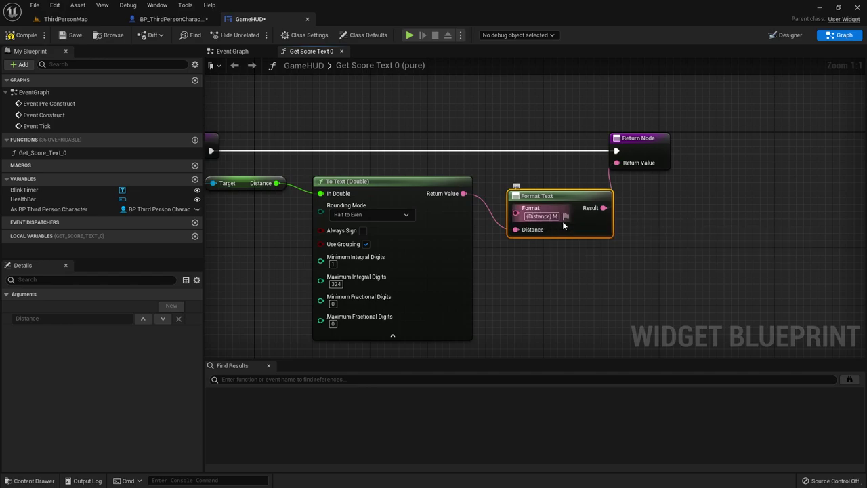
# Compile GameHUD, play-test ThirdPersonMap to confirm the score reads 167 M, then reopen BP_ThirdPersonCharacter.
pyautogui.click(26, 37)
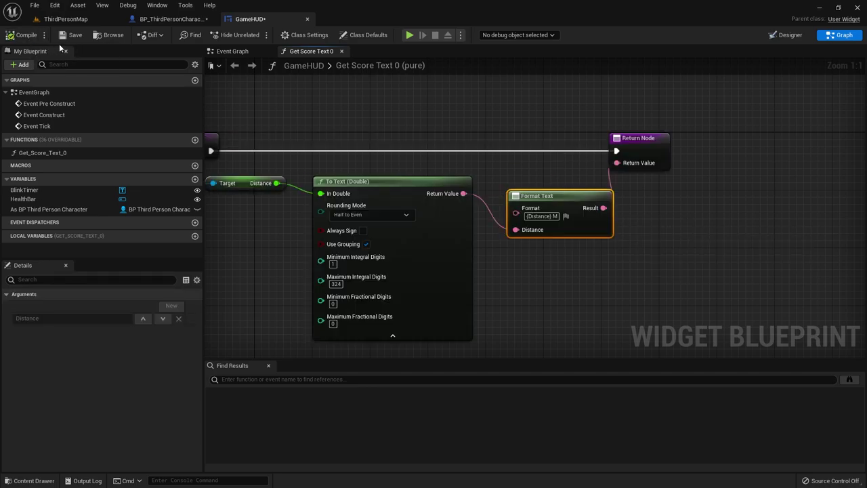
pyautogui.click(65, 19)
pyautogui.click(192, 35)
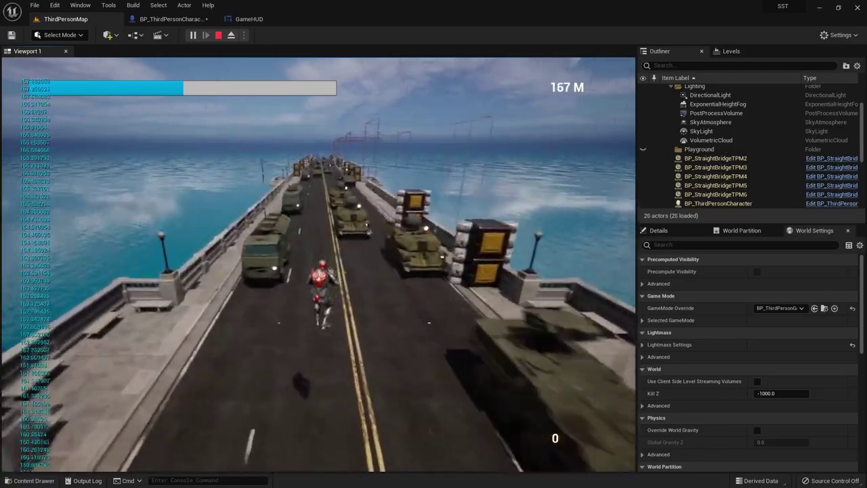
pyautogui.press('Escape')
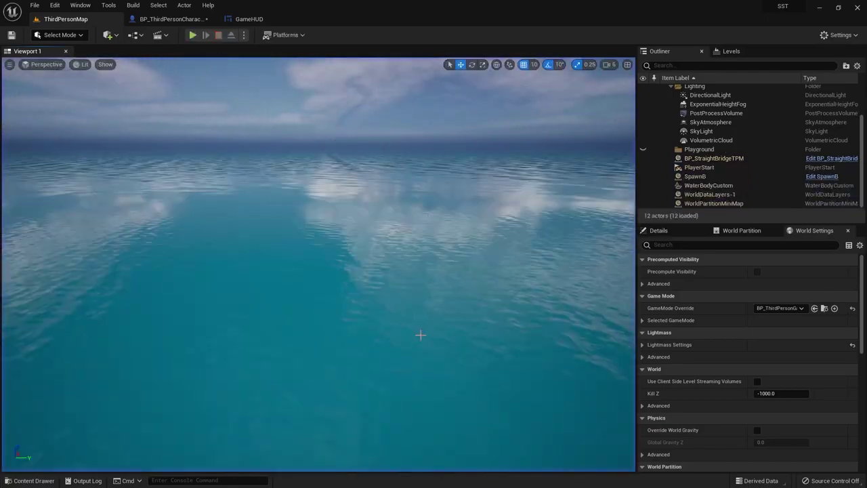
pyautogui.click(170, 19)
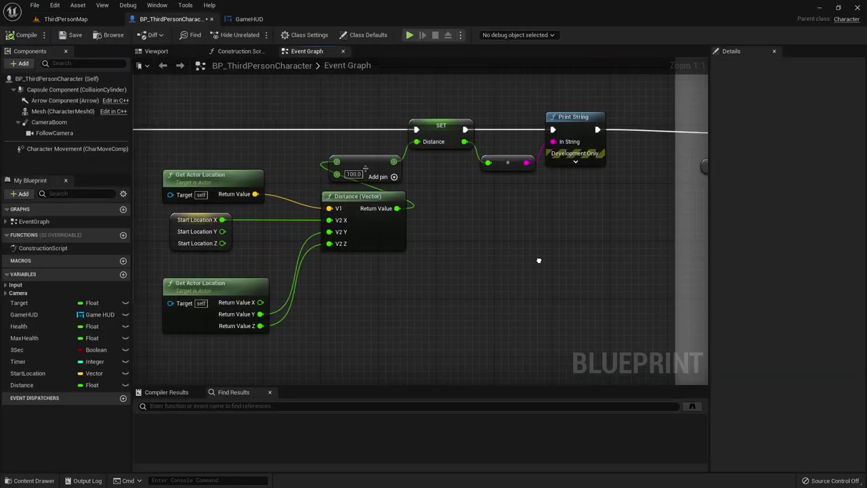
# Delete the Print String debug nodes and connect the SET node's execution to the Branch.
pyautogui.press('Delete')
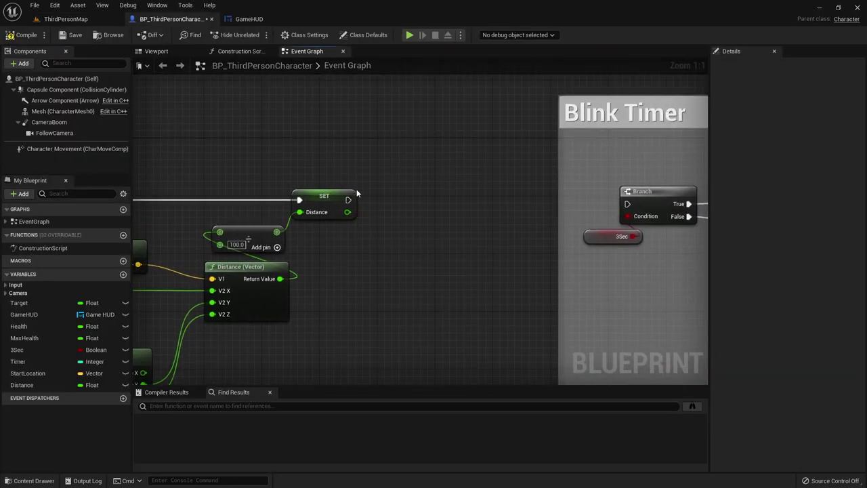
pyautogui.moveTo(348, 200); pyautogui.dragTo(562, 204)
pyautogui.moveTo(639, 211); pyautogui.dragTo(628, 203)
pyautogui.moveTo(549, 231); pyautogui.dragTo(476, 98, button='right')
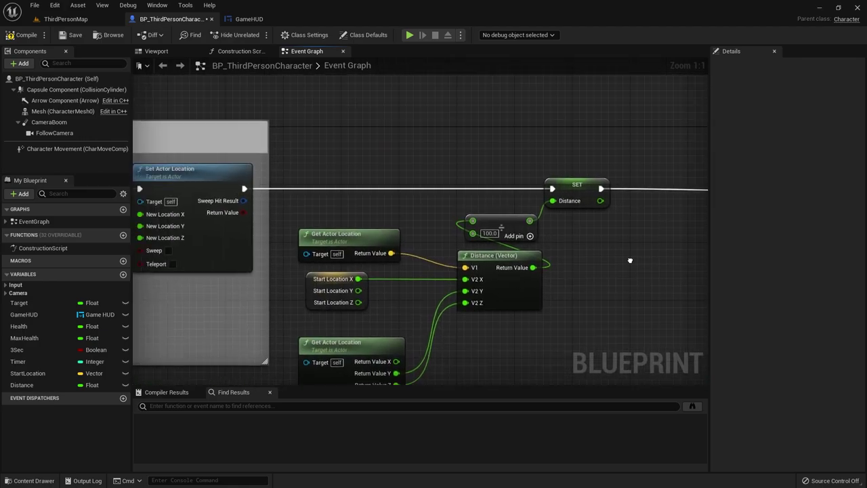
# Wrap the distance calculation nodes in a 'Distance' comment with font size 40.
pyautogui.scroll(-4, 296, 99)
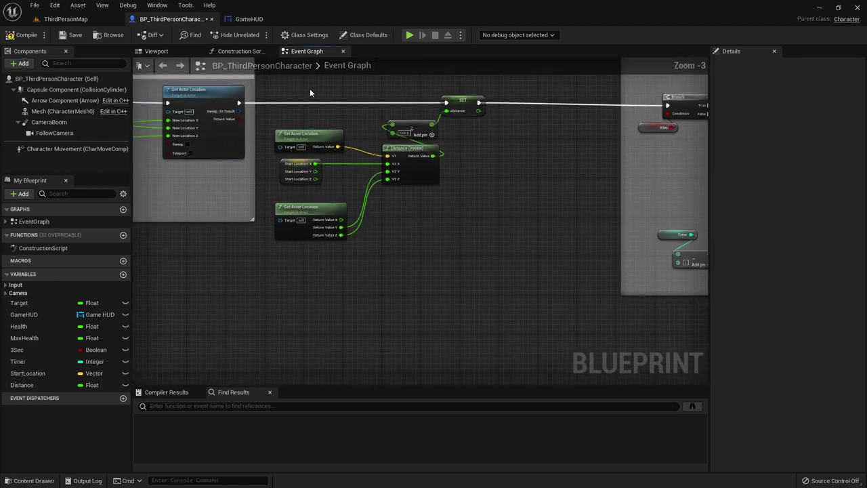
pyautogui.moveTo(309, 88); pyautogui.dragTo(491, 260)
pyautogui.press('c')
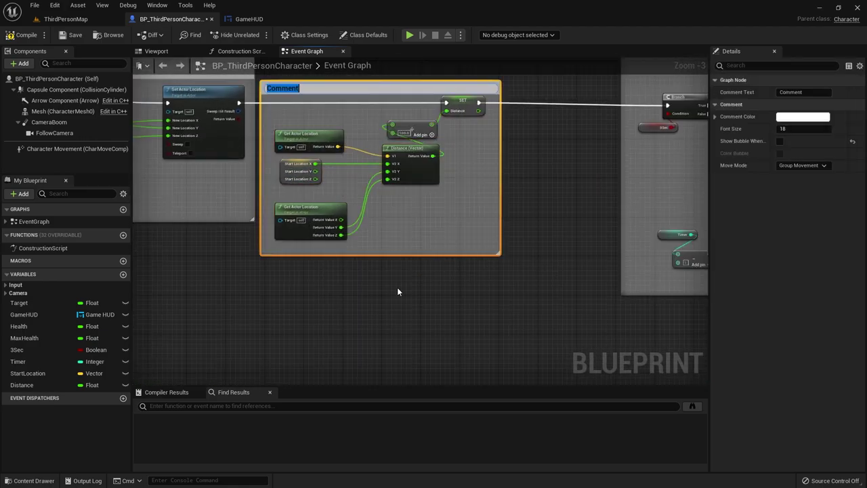
pyautogui.write('Distance')
pyautogui.press('Return')
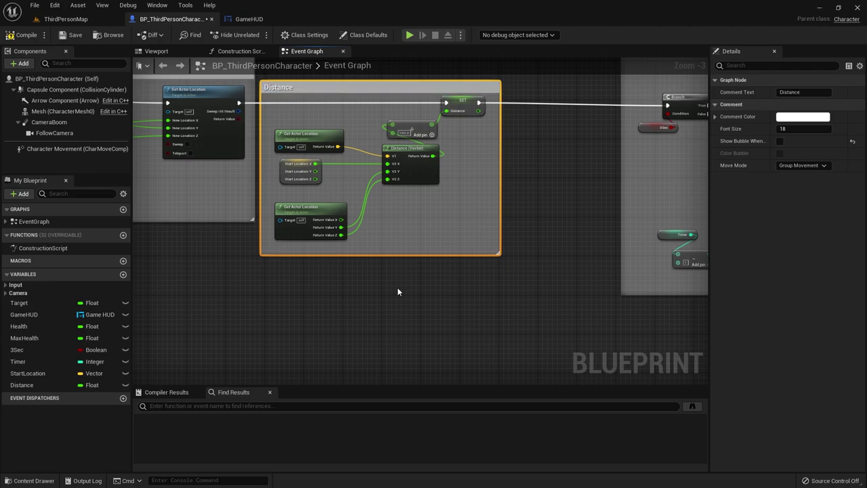
pyautogui.click(796, 128)
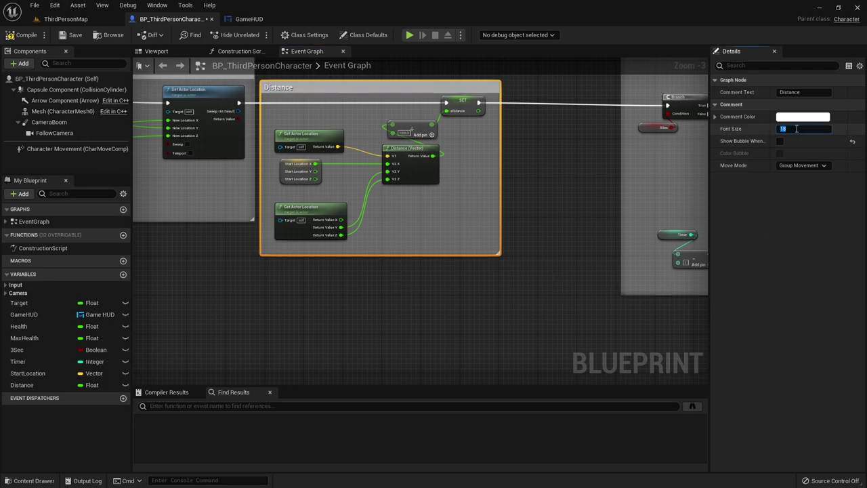
pyautogui.write('40')
pyautogui.press('Return')
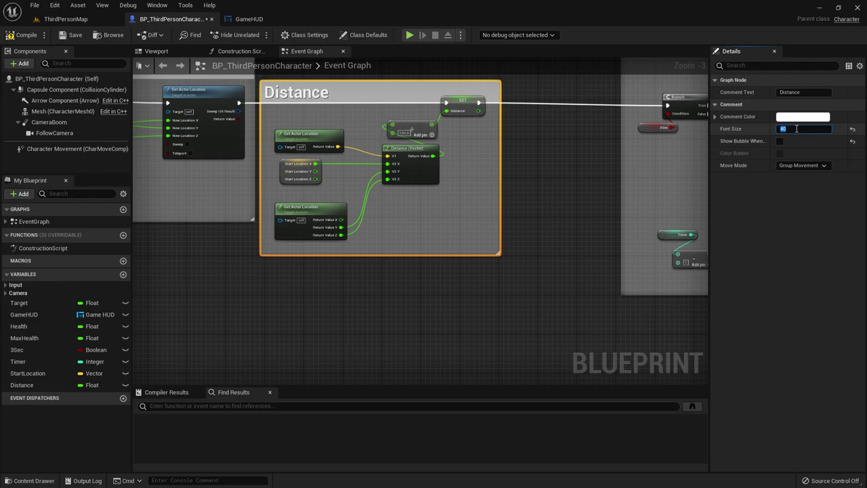
# Enlarge the Distance comment box upward and move the Blink Timer comment left.
pyautogui.moveTo(502, 145); pyautogui.dragTo(475, 247, button='right')
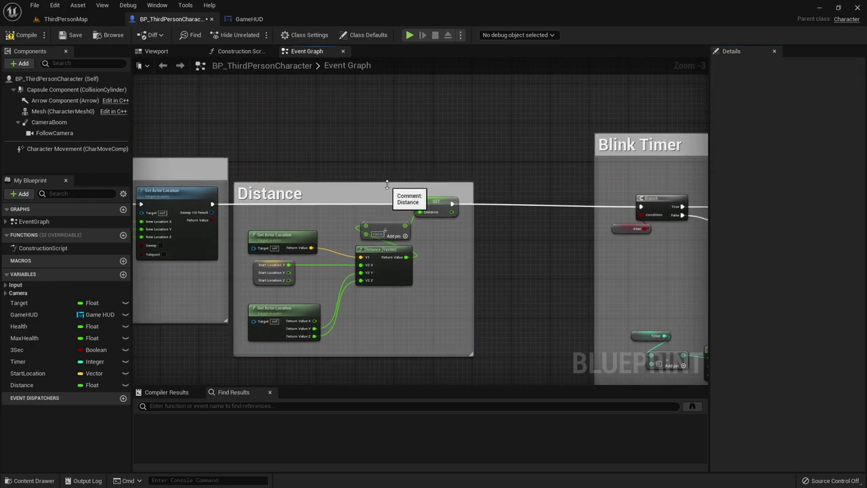
pyautogui.moveTo(387, 184); pyautogui.dragTo(400, 142)
pyautogui.moveTo(561, 233); pyautogui.dragTo(449, 235, button='right')
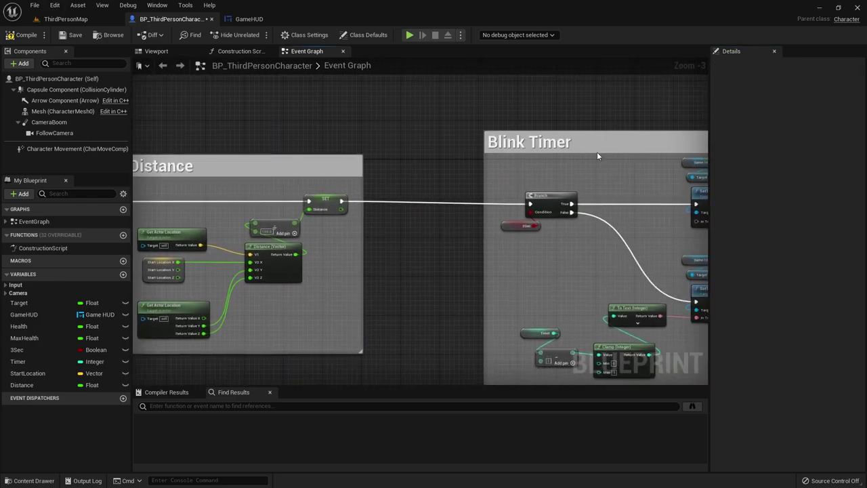
pyautogui.moveTo(599, 153); pyautogui.dragTo(508, 147)
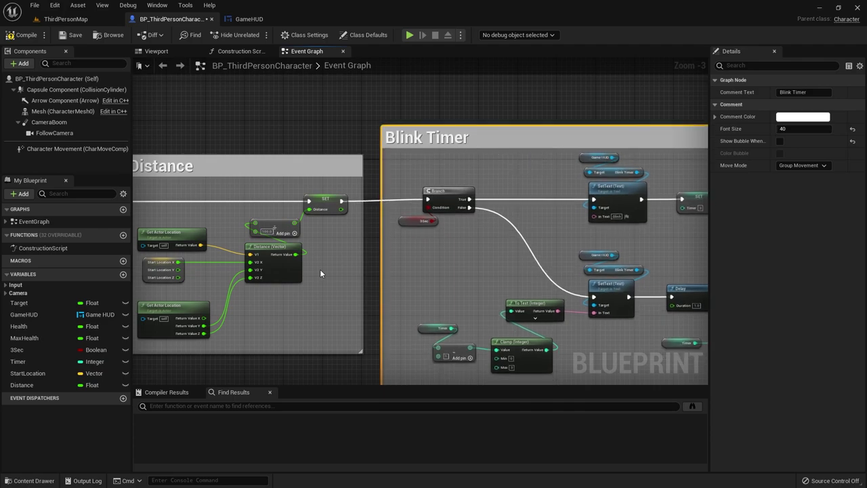
pyautogui.moveTo(320, 269); pyautogui.dragTo(469, 258, button='right')
pyautogui.click(249, 19)
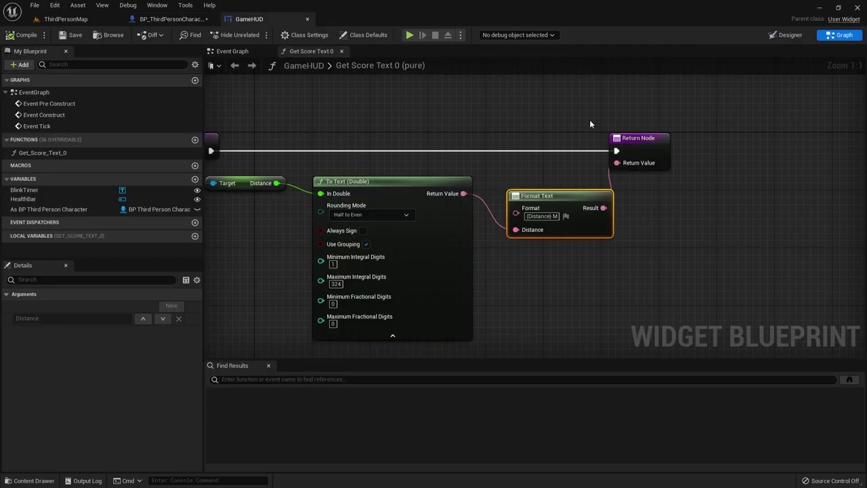
pyautogui.moveTo(353, 189); pyautogui.dragTo(581, 180, button='right')
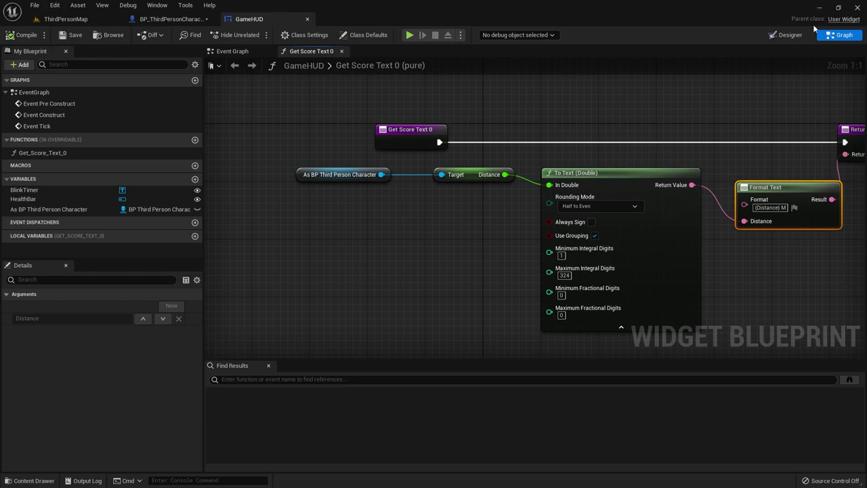
pyautogui.click(169, 19)
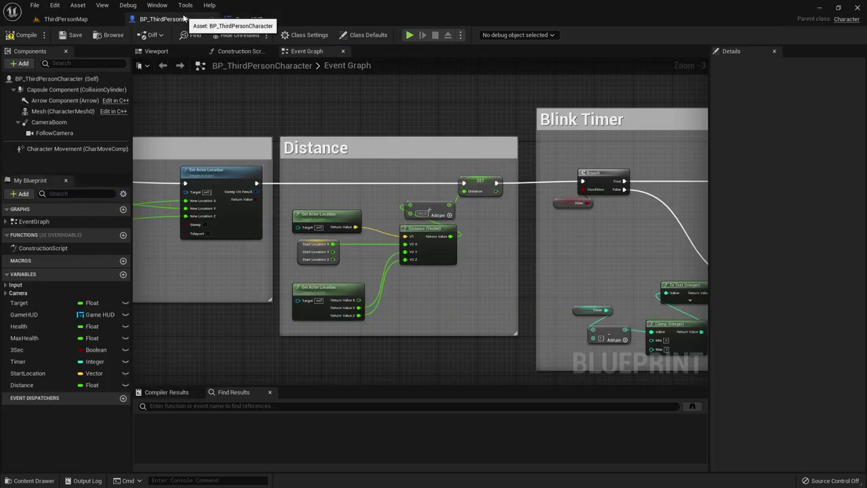
pyautogui.moveTo(398, 220); pyautogui.dragTo(342, 225, button='right')
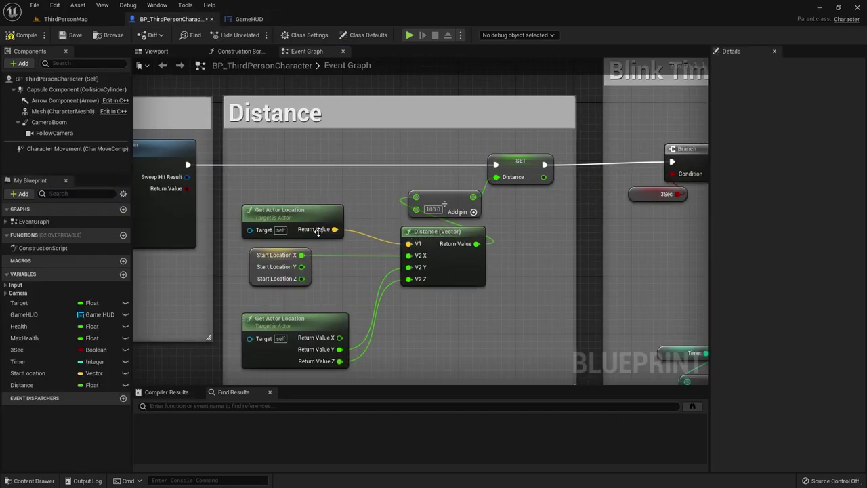
pyautogui.scroll(-3, 280, 210)
pyautogui.moveTo(200, 127); pyautogui.dragTo(375, 218, button='right')
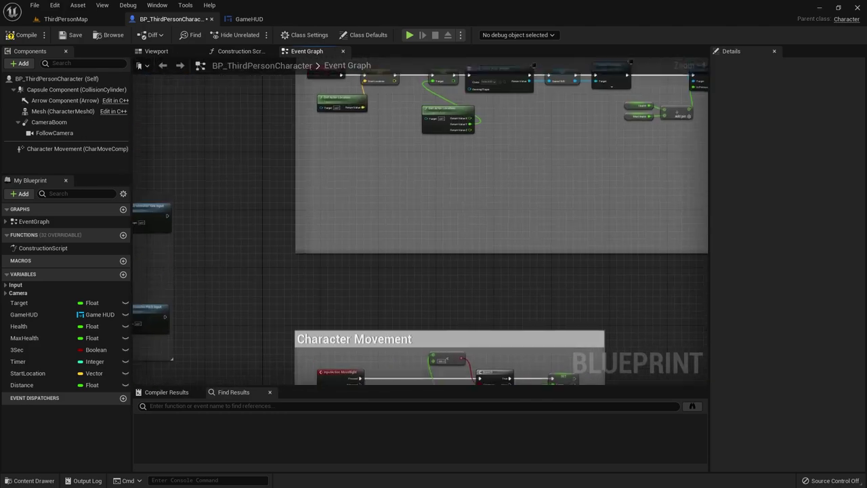
pyautogui.scroll(4, 376, 217)
pyautogui.click(409, 186)
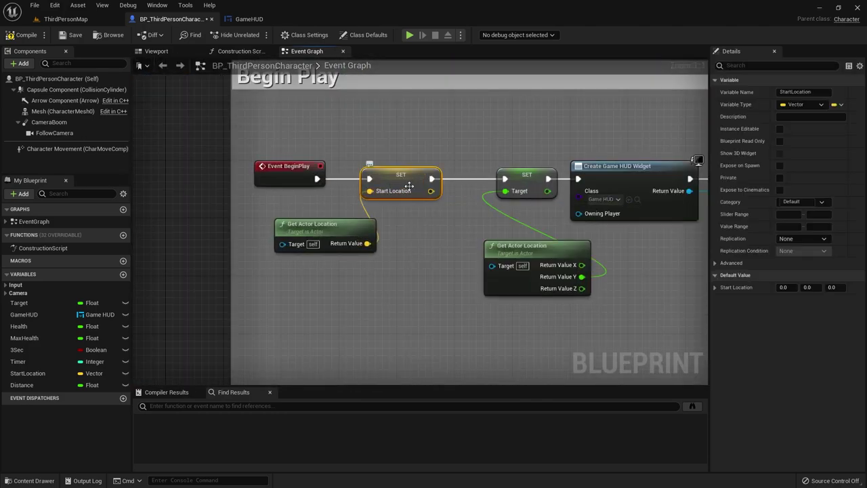
pyautogui.scroll(-5, 391, 193)
pyautogui.moveTo(573, 354); pyautogui.dragTo(466, 233, button='right')
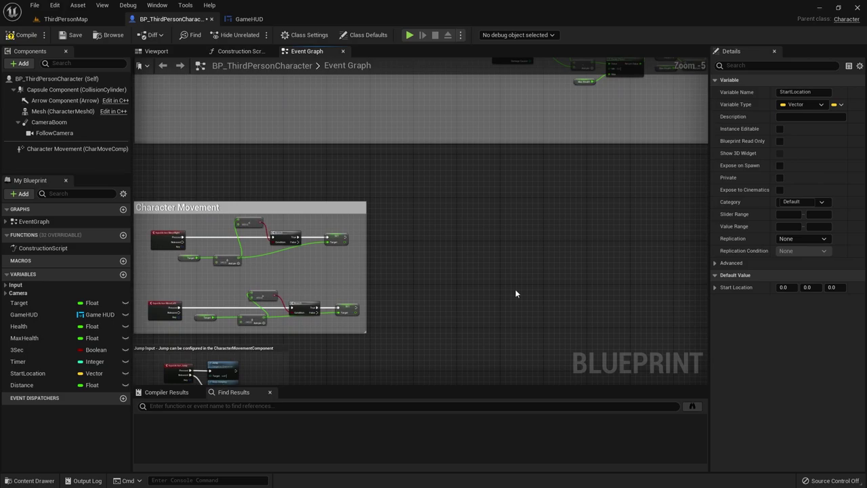
pyautogui.rightClick(466, 232)
pyautogui.scroll(4, 420, 278)
pyautogui.click(312, 259)
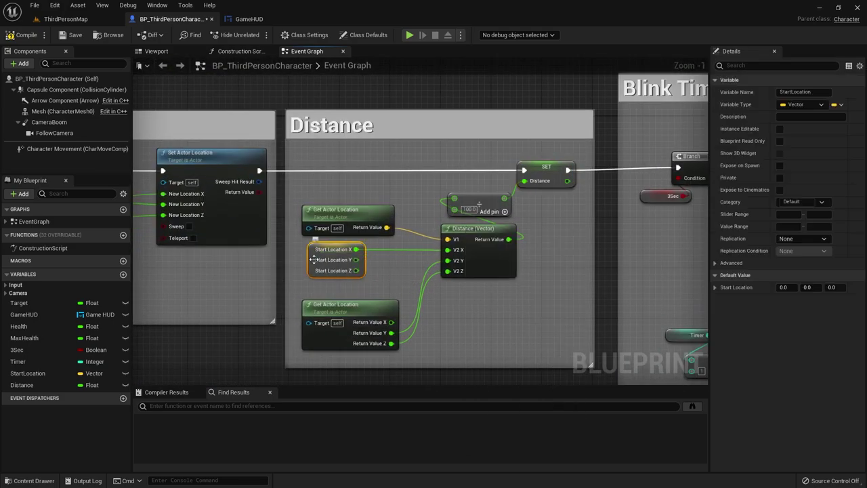
pyautogui.click(475, 238)
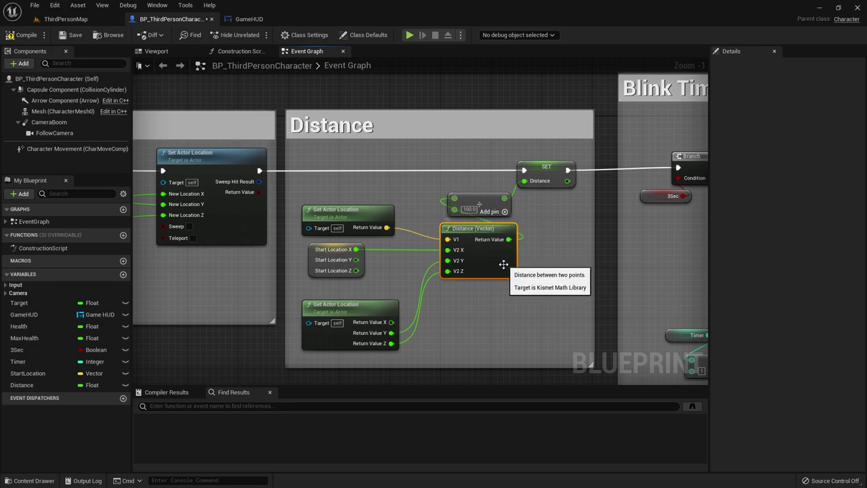
pyautogui.moveTo(469, 297); pyautogui.dragTo(348, 283, button='right')
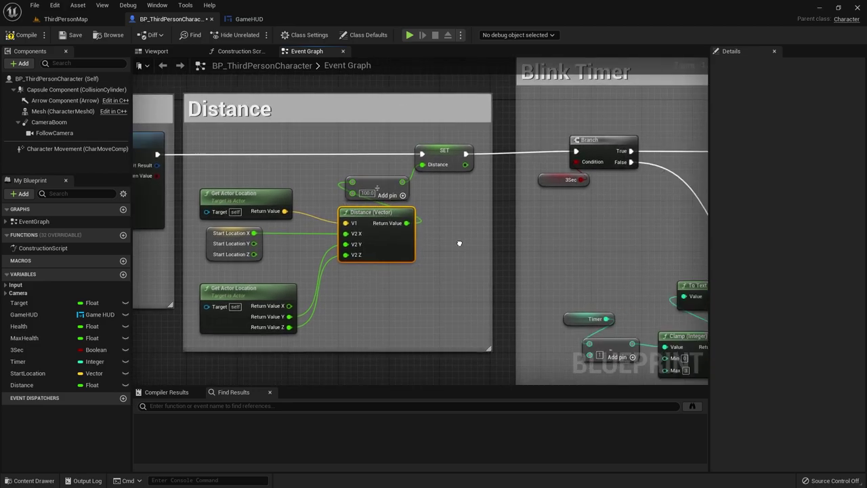
pyautogui.click(423, 168)
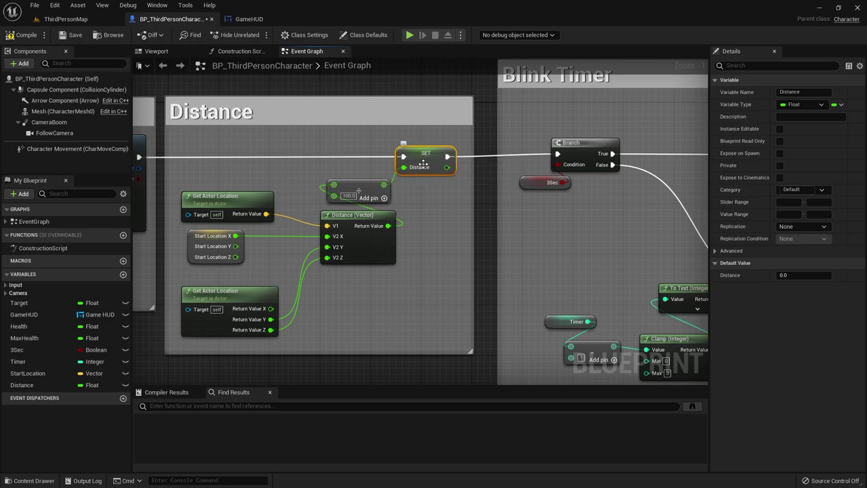
# In GameHUD, set the To Text (Double) node's minimum fractional digits to 1.
pyautogui.click(226, 22)
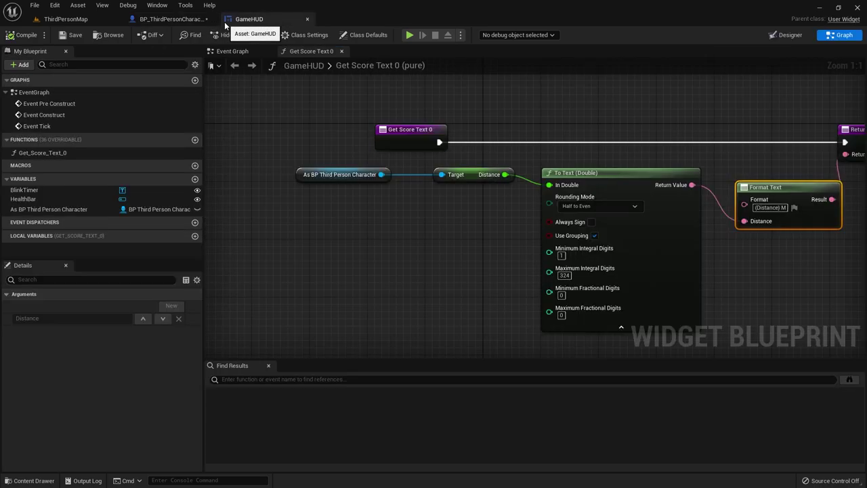
pyautogui.moveTo(422, 111); pyautogui.dragTo(285, 181, button='right')
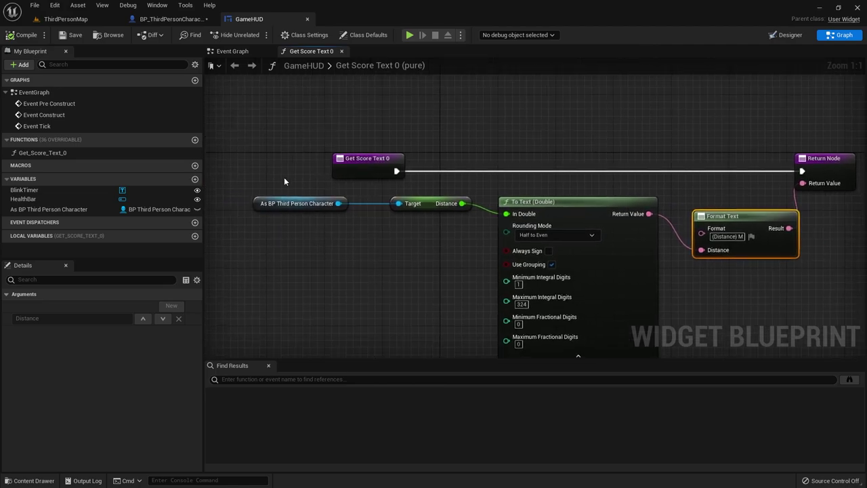
pyautogui.click(272, 204)
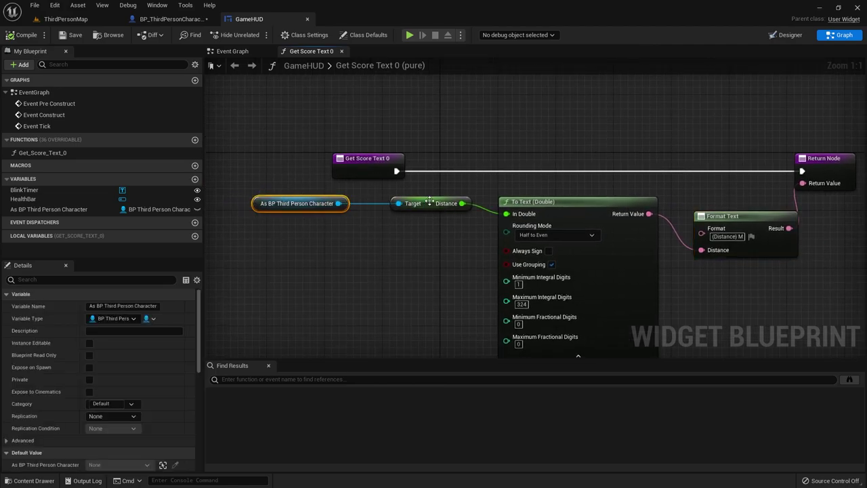
pyautogui.moveTo(424, 200); pyautogui.dragTo(416, 200)
pyautogui.moveTo(408, 280); pyautogui.dragTo(344, 247, button='right')
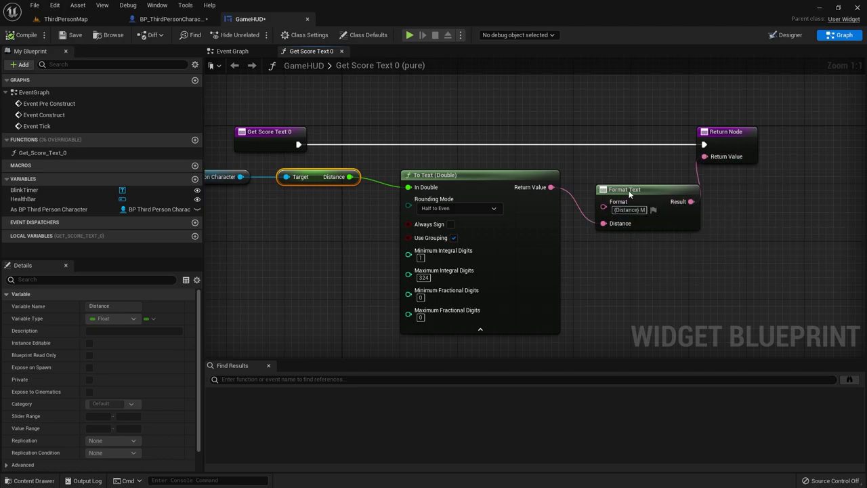
pyautogui.click(420, 299)
# Set the To Text (Double) maximum fractional digits to 1 and save GameHUD.
pyautogui.click(441, 201)
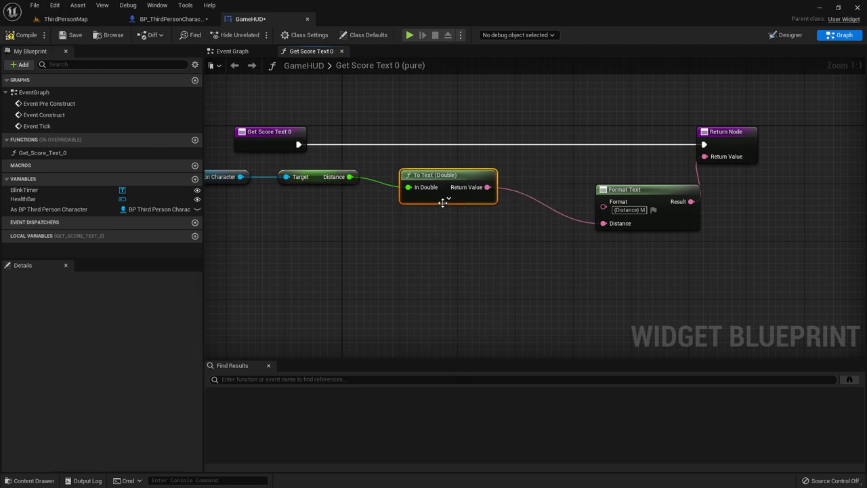
pyautogui.click(447, 198)
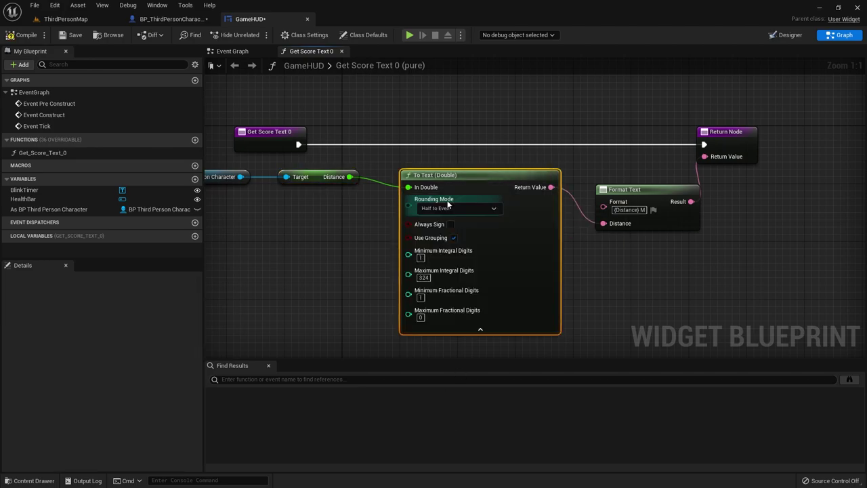
pyautogui.click(578, 314)
pyautogui.click(75, 37)
# Play-test ThirdPersonMap, blinking three times, and confirm the score shows one decimal, reaching 268.6 M.
pyautogui.click(66, 19)
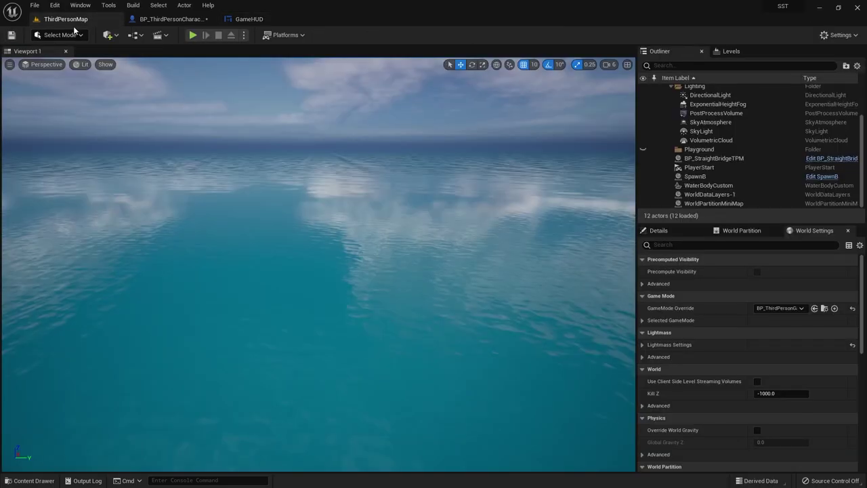
pyautogui.click(194, 34)
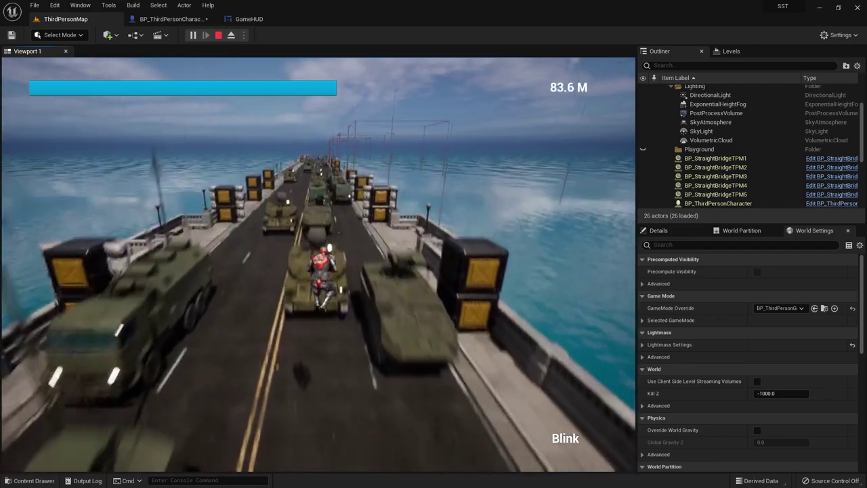
pyautogui.press('e')
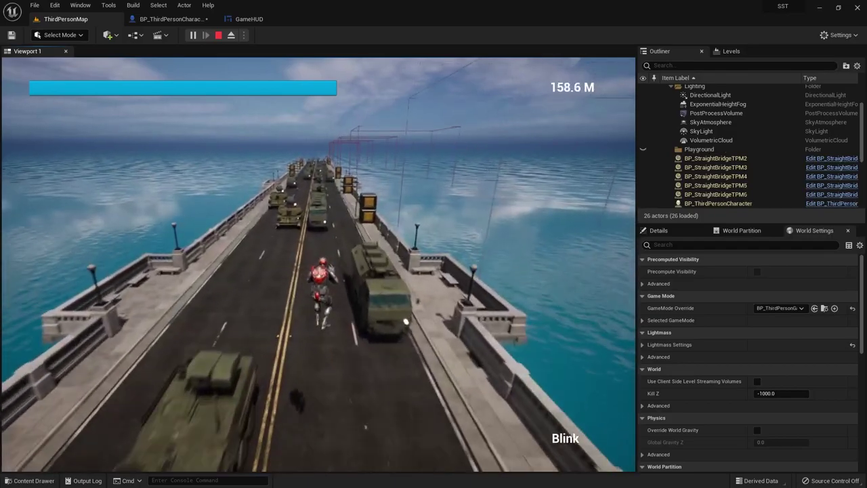
pyautogui.press('e')
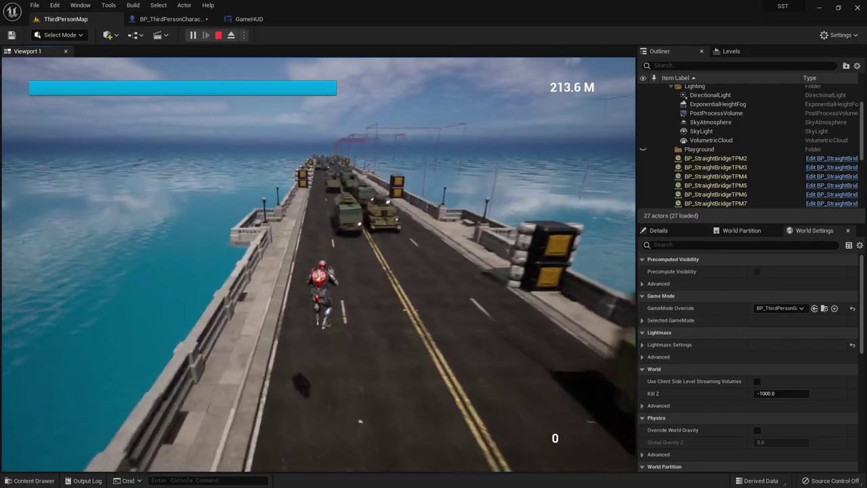
pyautogui.press('e')
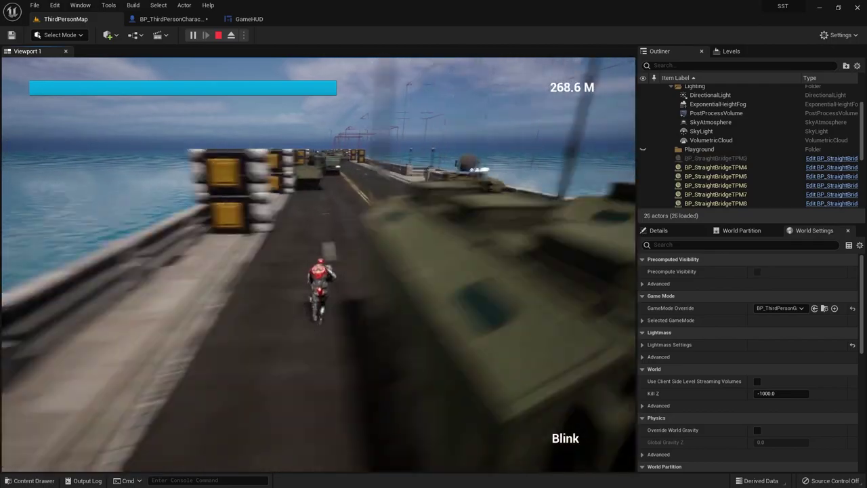
pyautogui.press('Escape')
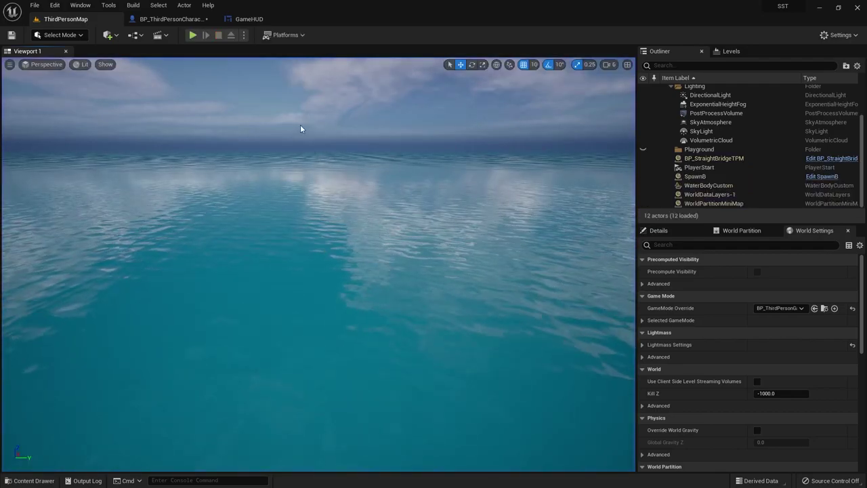